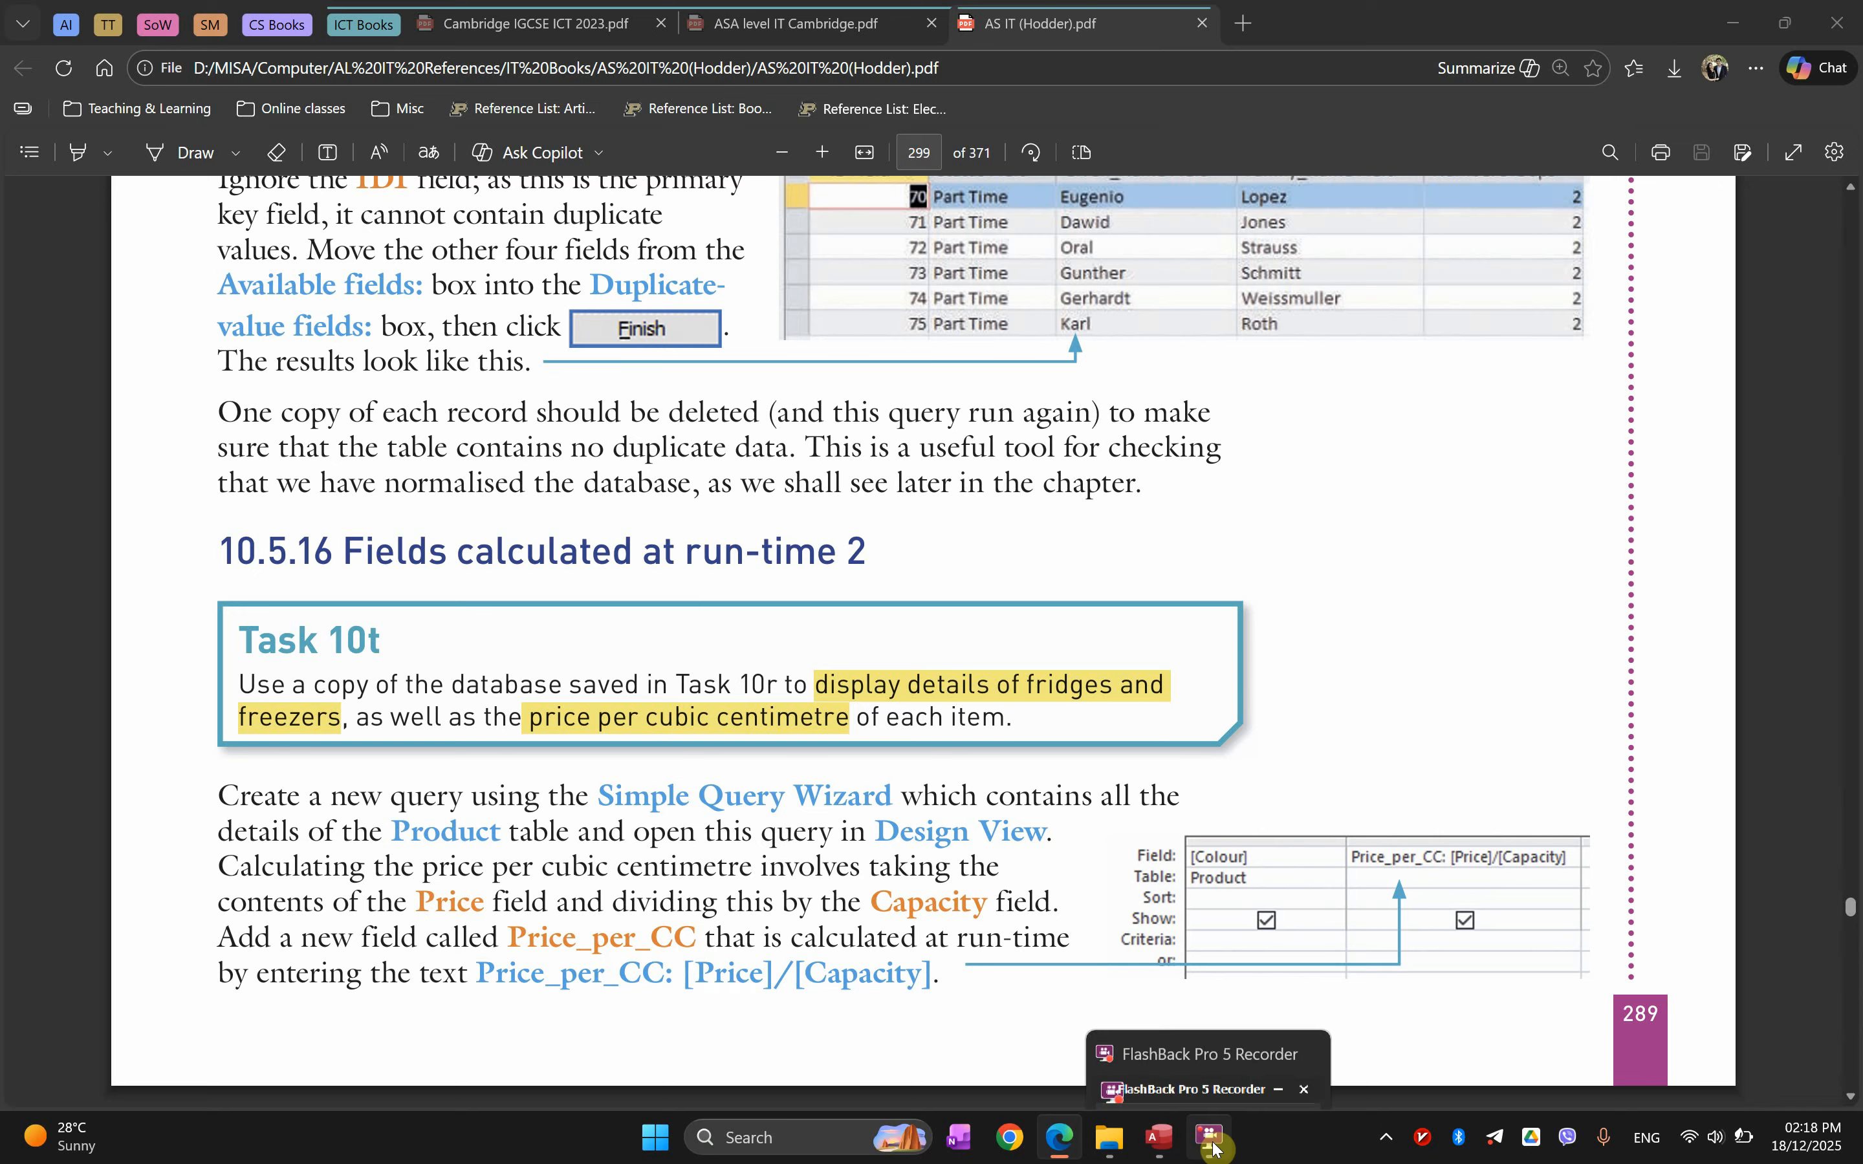
Switch to Access and examine the Type field's IIf expression in the design of the task10t - price_per_cc query.
click(1150, 1153)
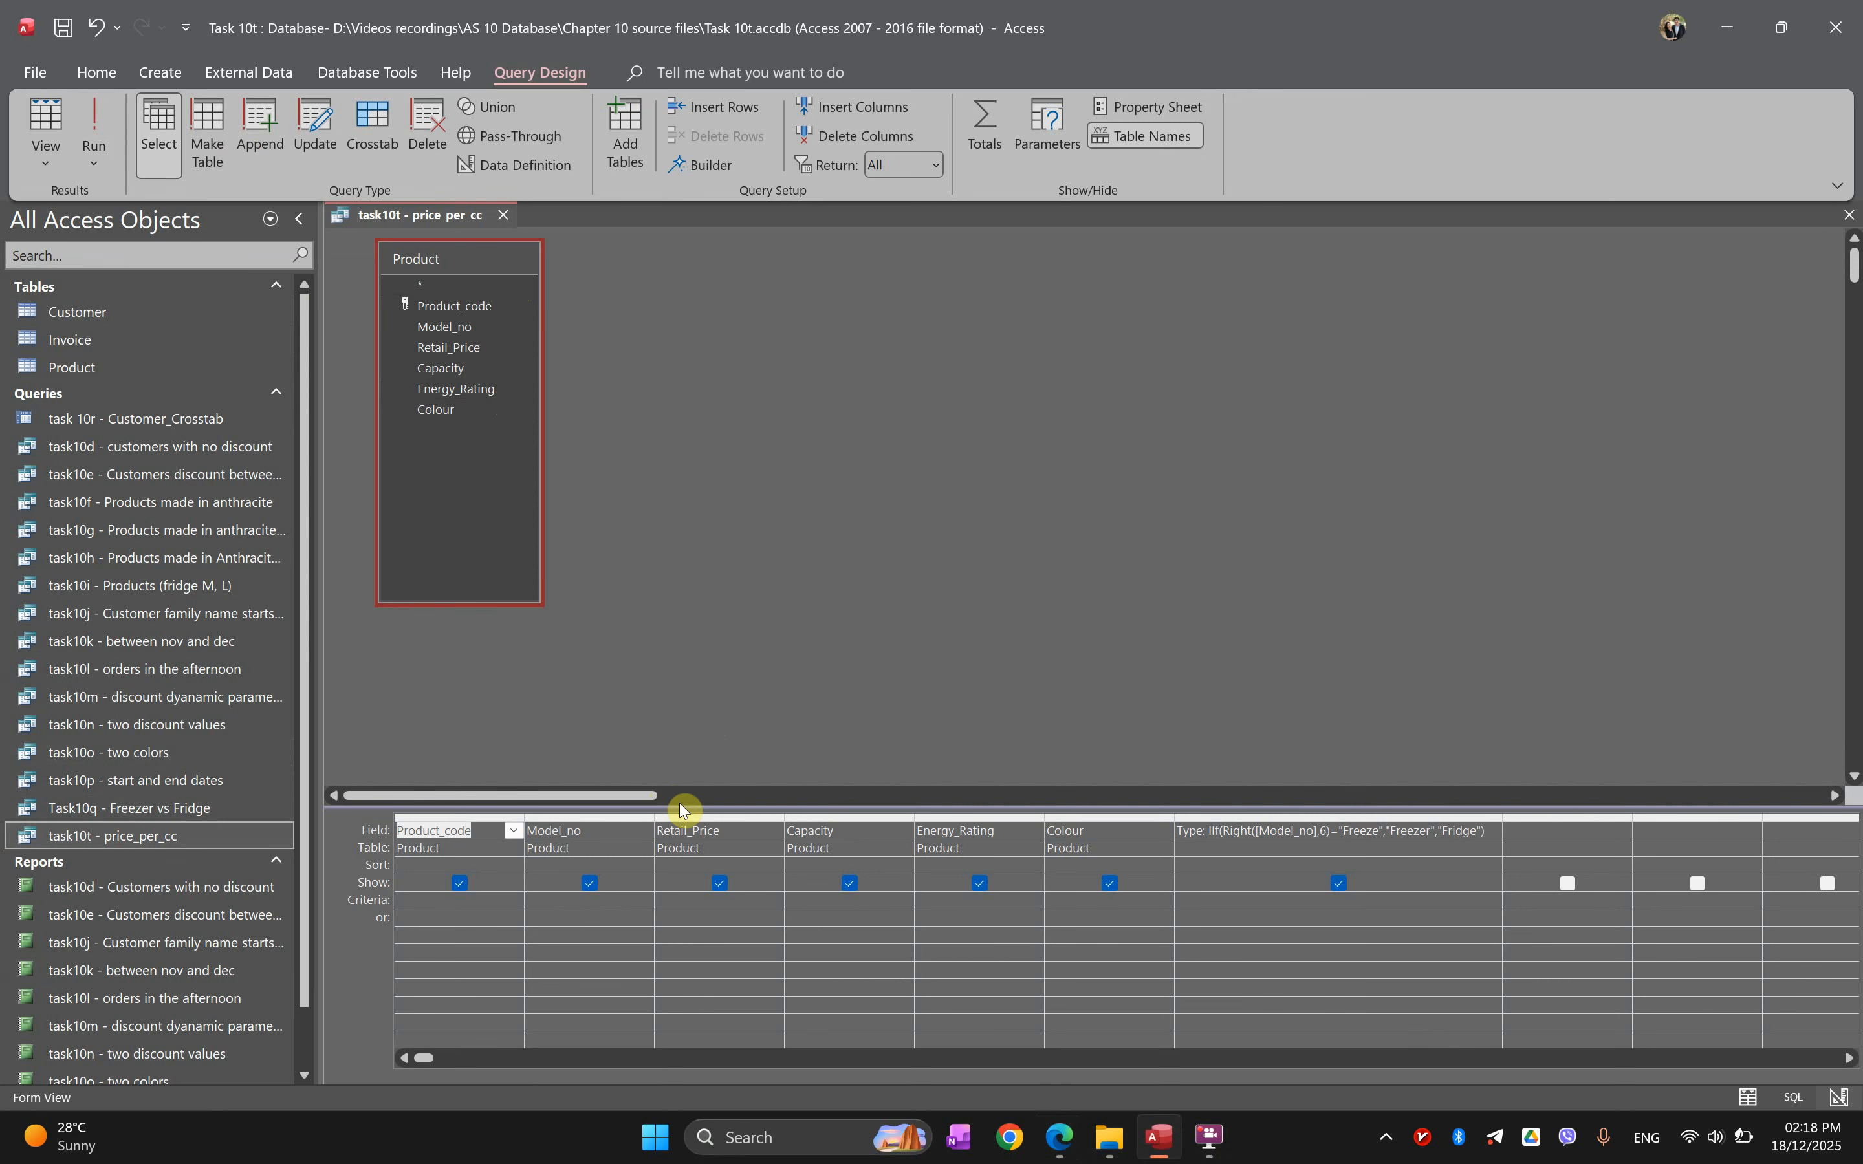
drag(685, 806, 665, 751)
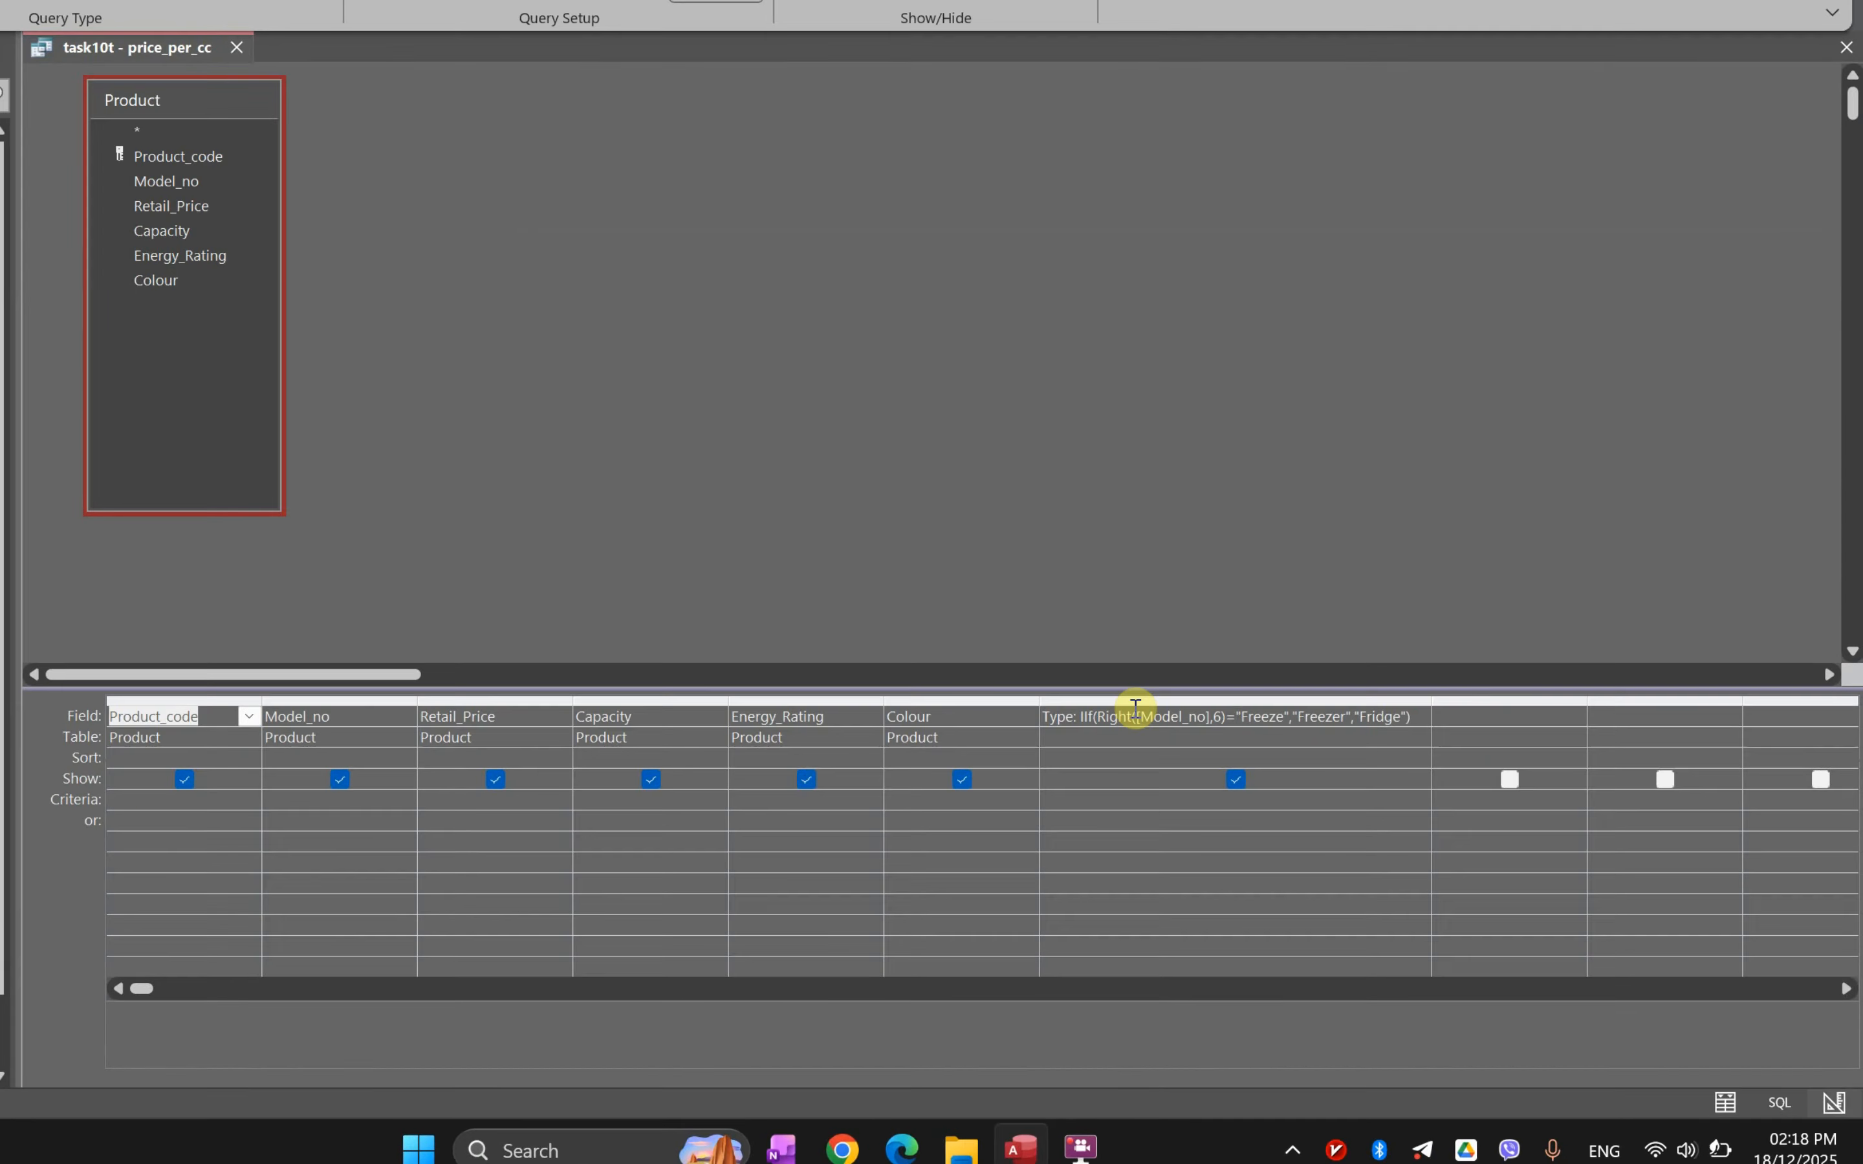
drag(1057, 716, 1389, 717)
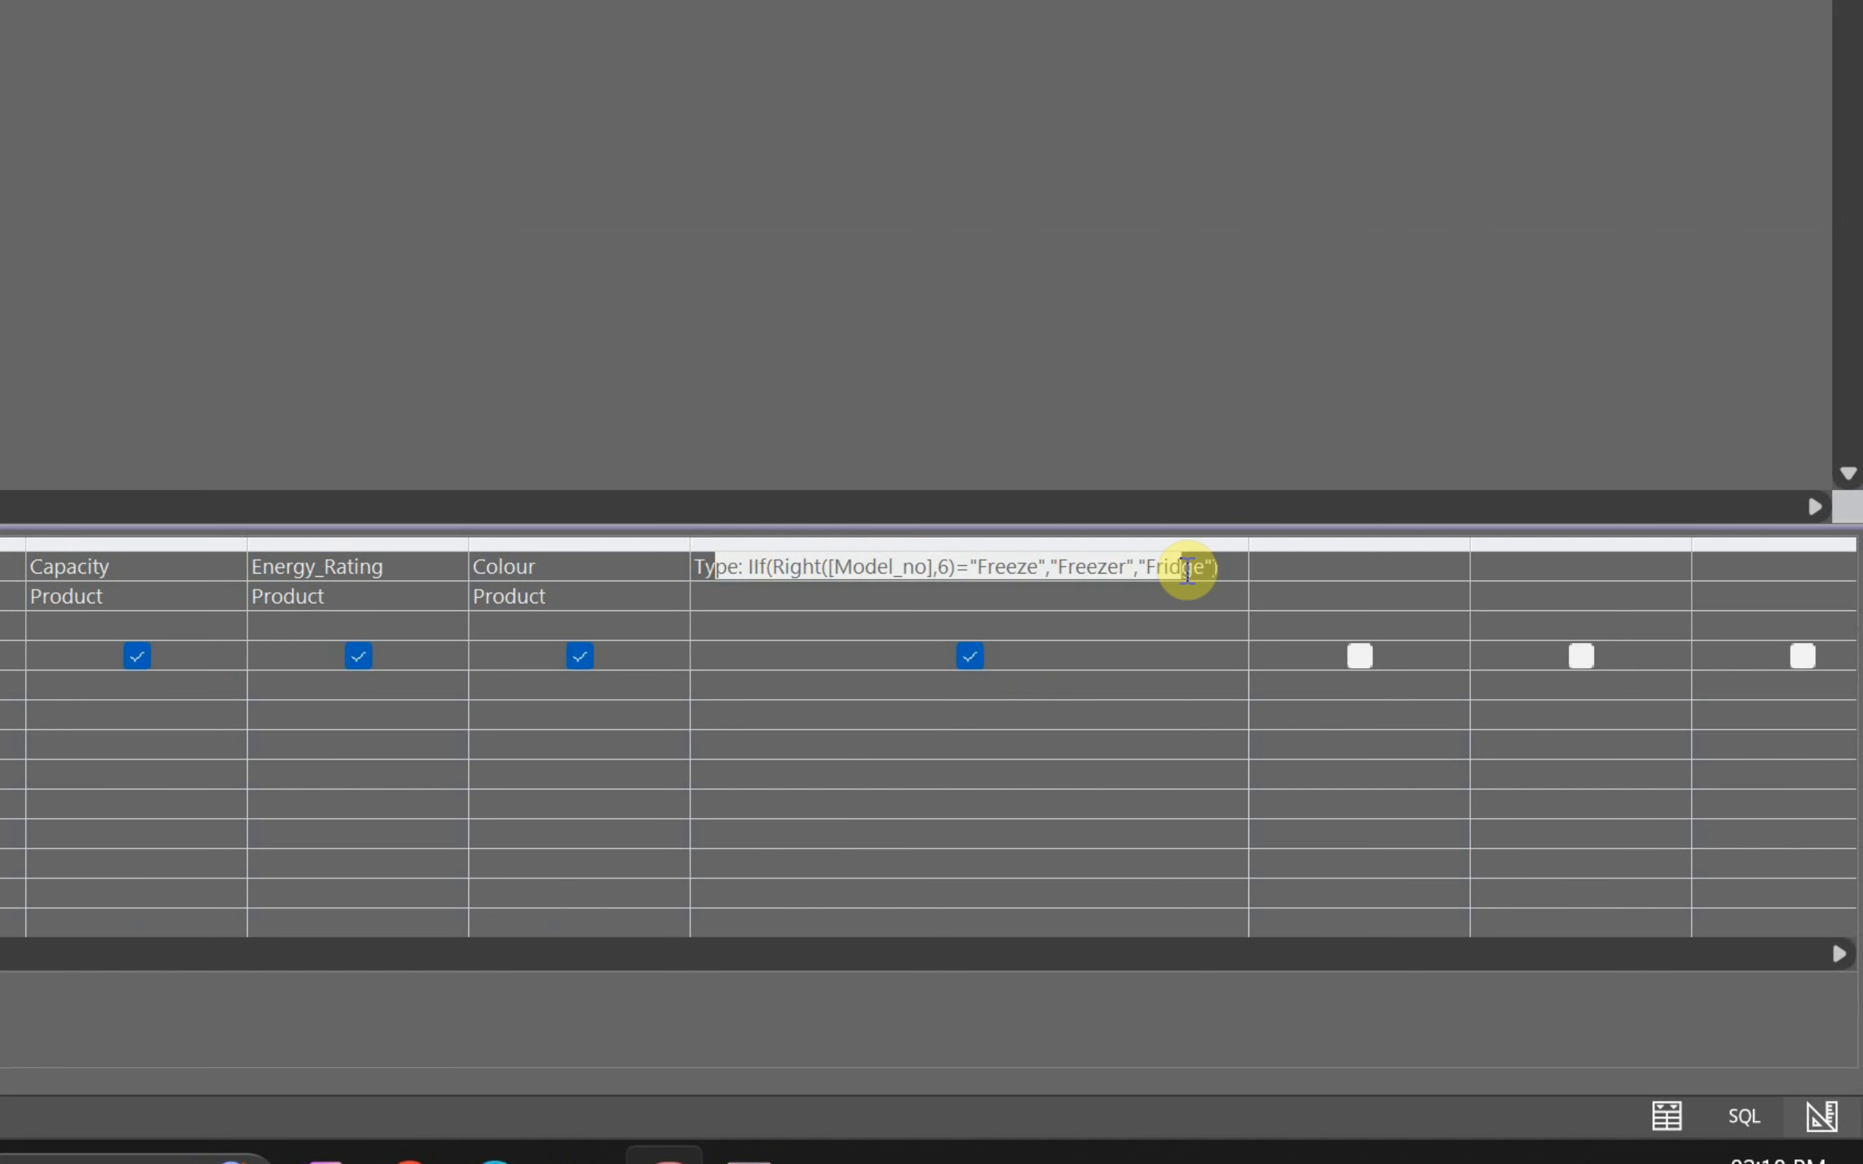
click(1147, 571)
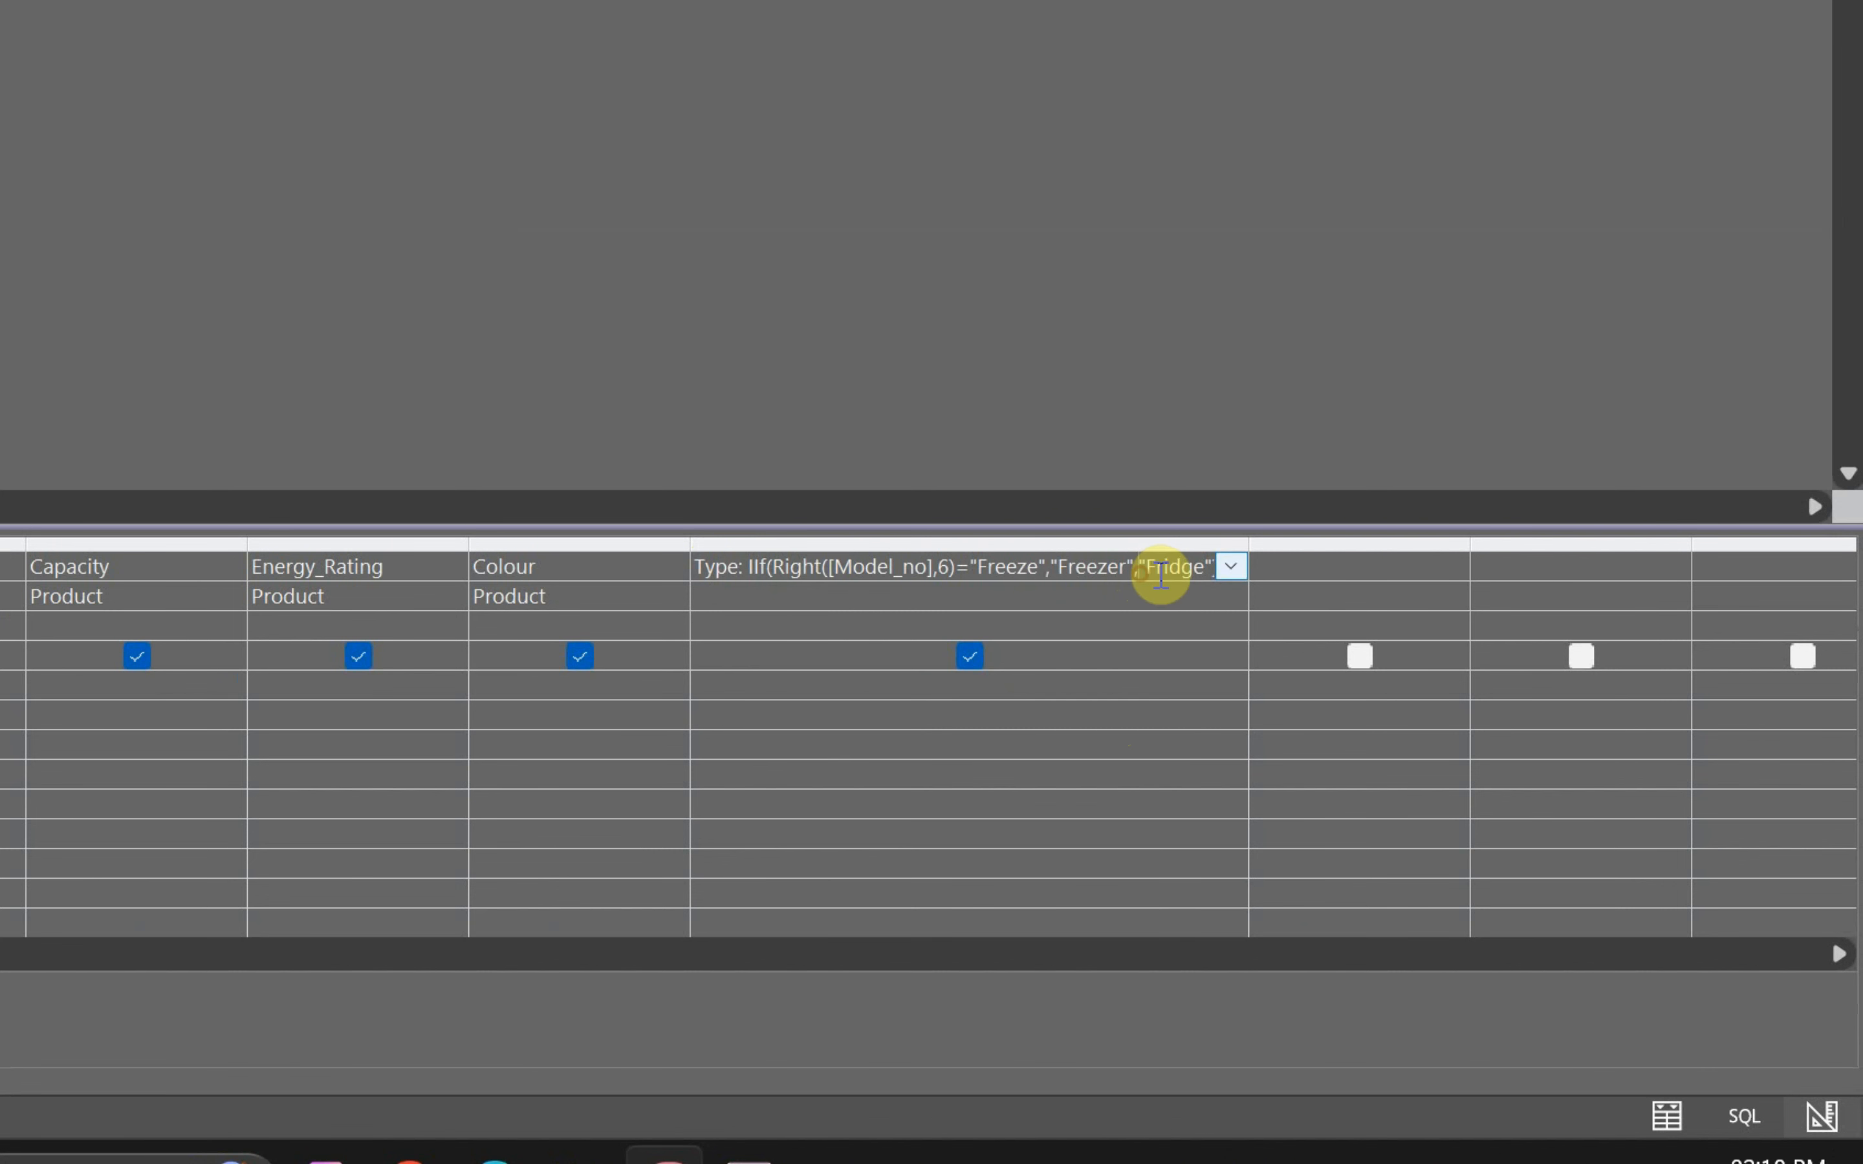
drag(748, 568, 941, 574)
click(789, 574)
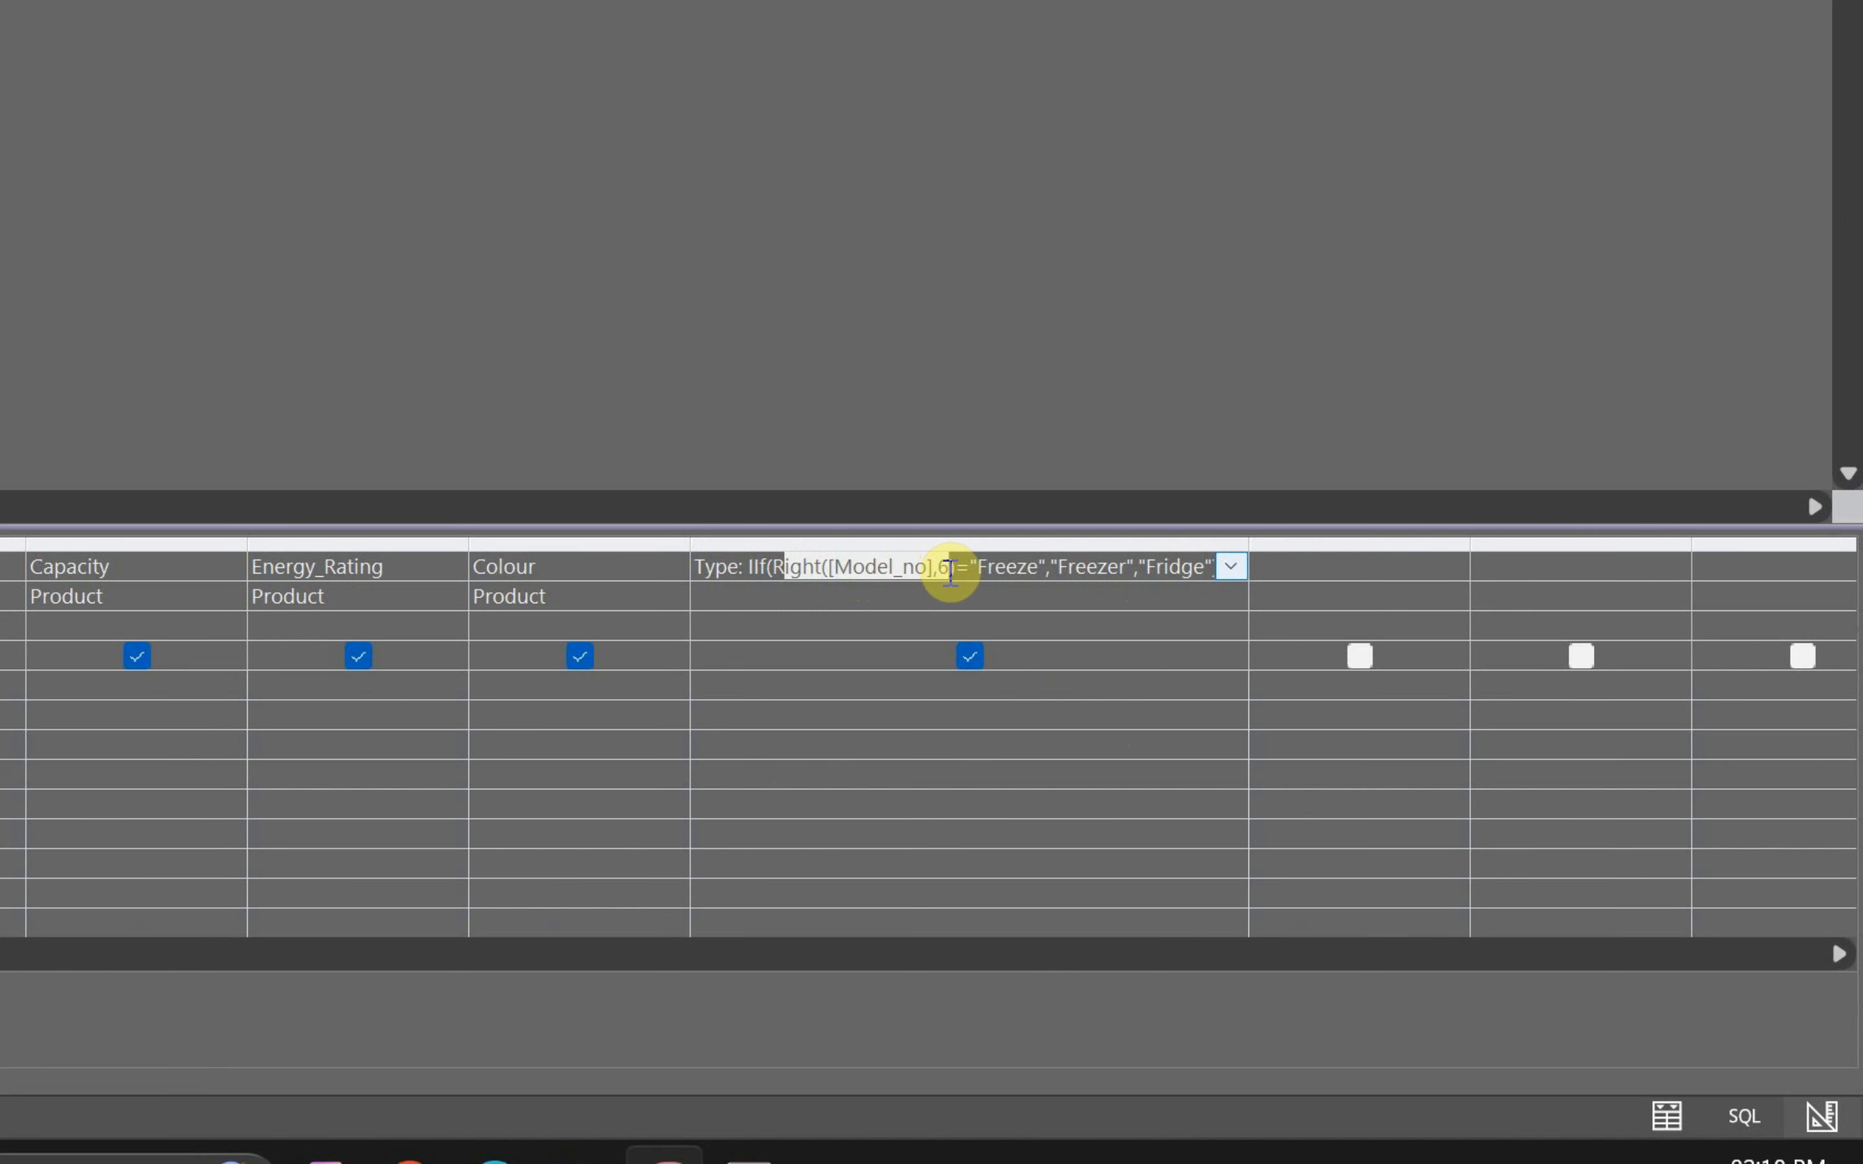
drag(852, 571, 1046, 570)
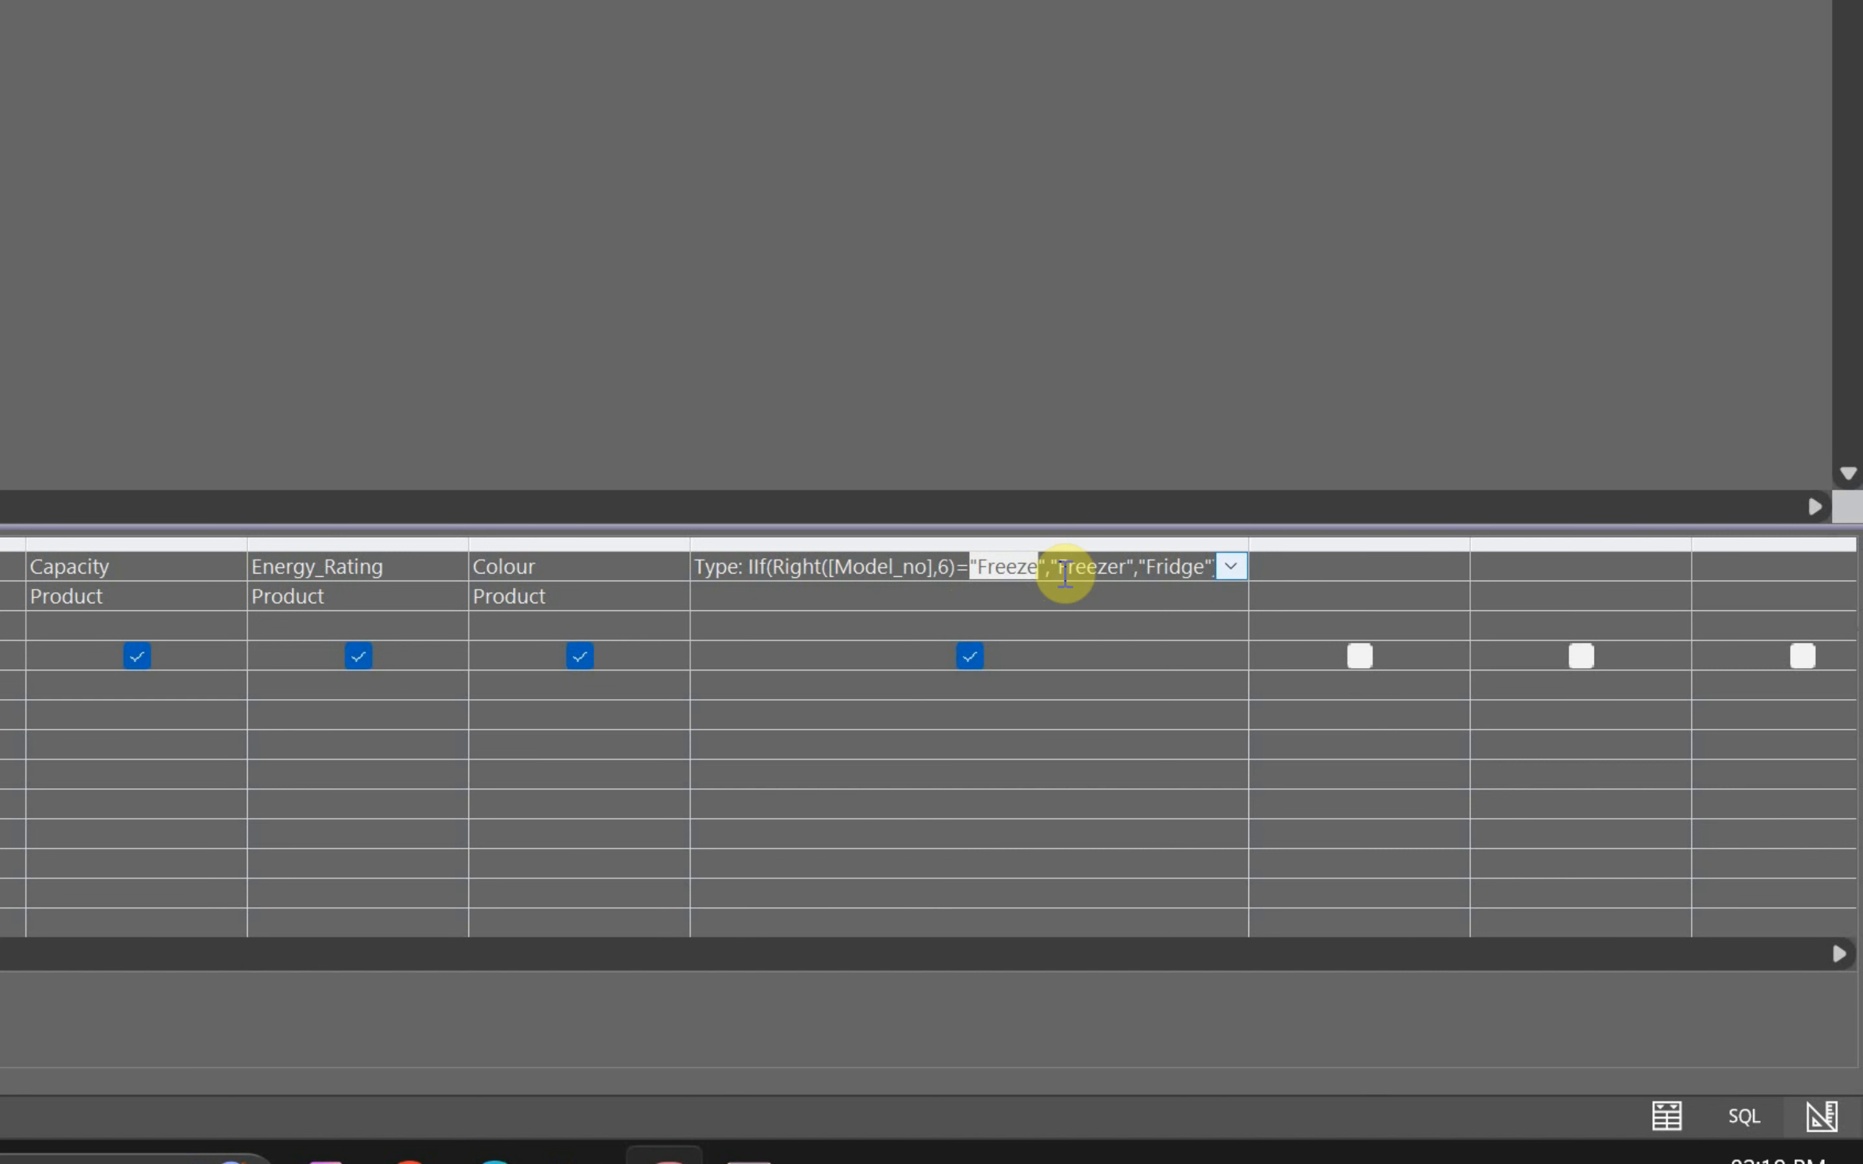
drag(1059, 570, 1130, 574)
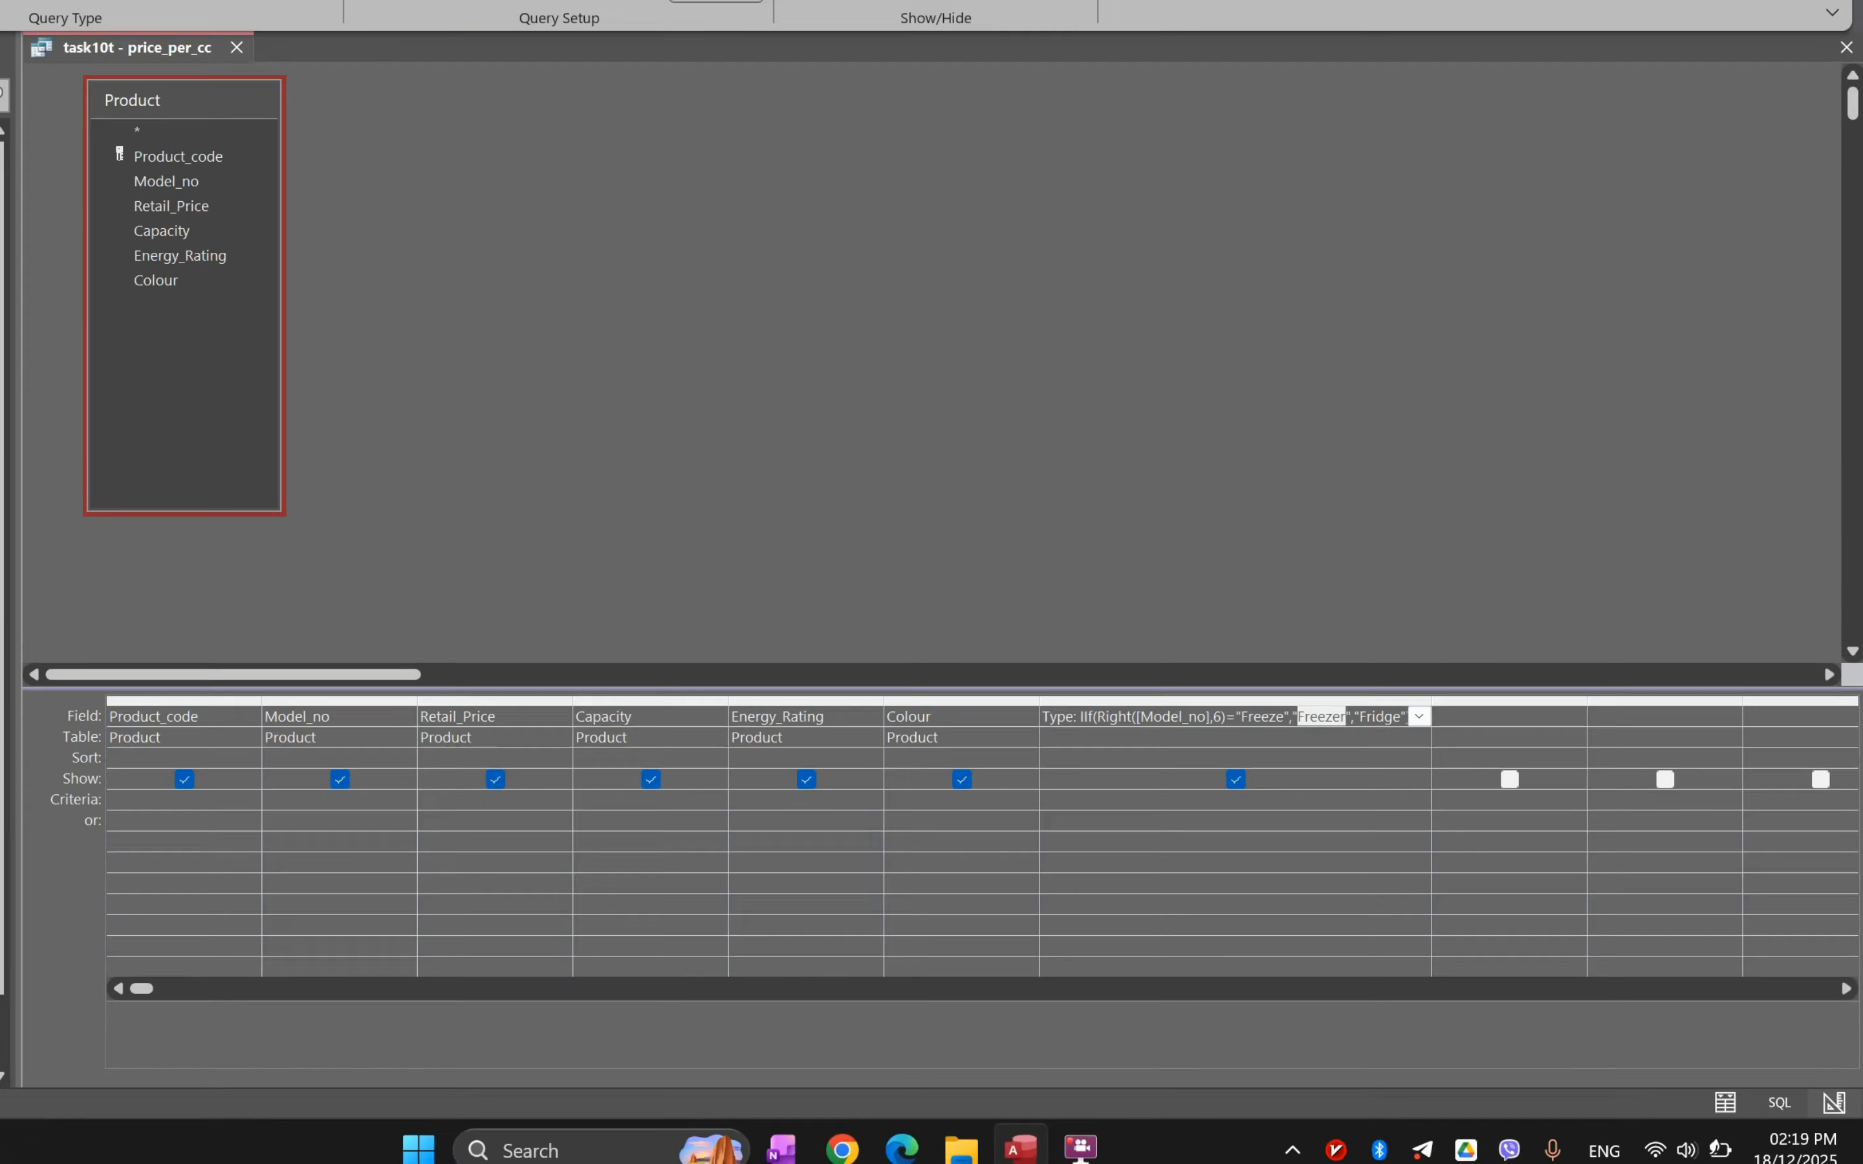
Run the query to check its Type column, and consult the Task 10t instructions in the textbook PDF.
click(93, 122)
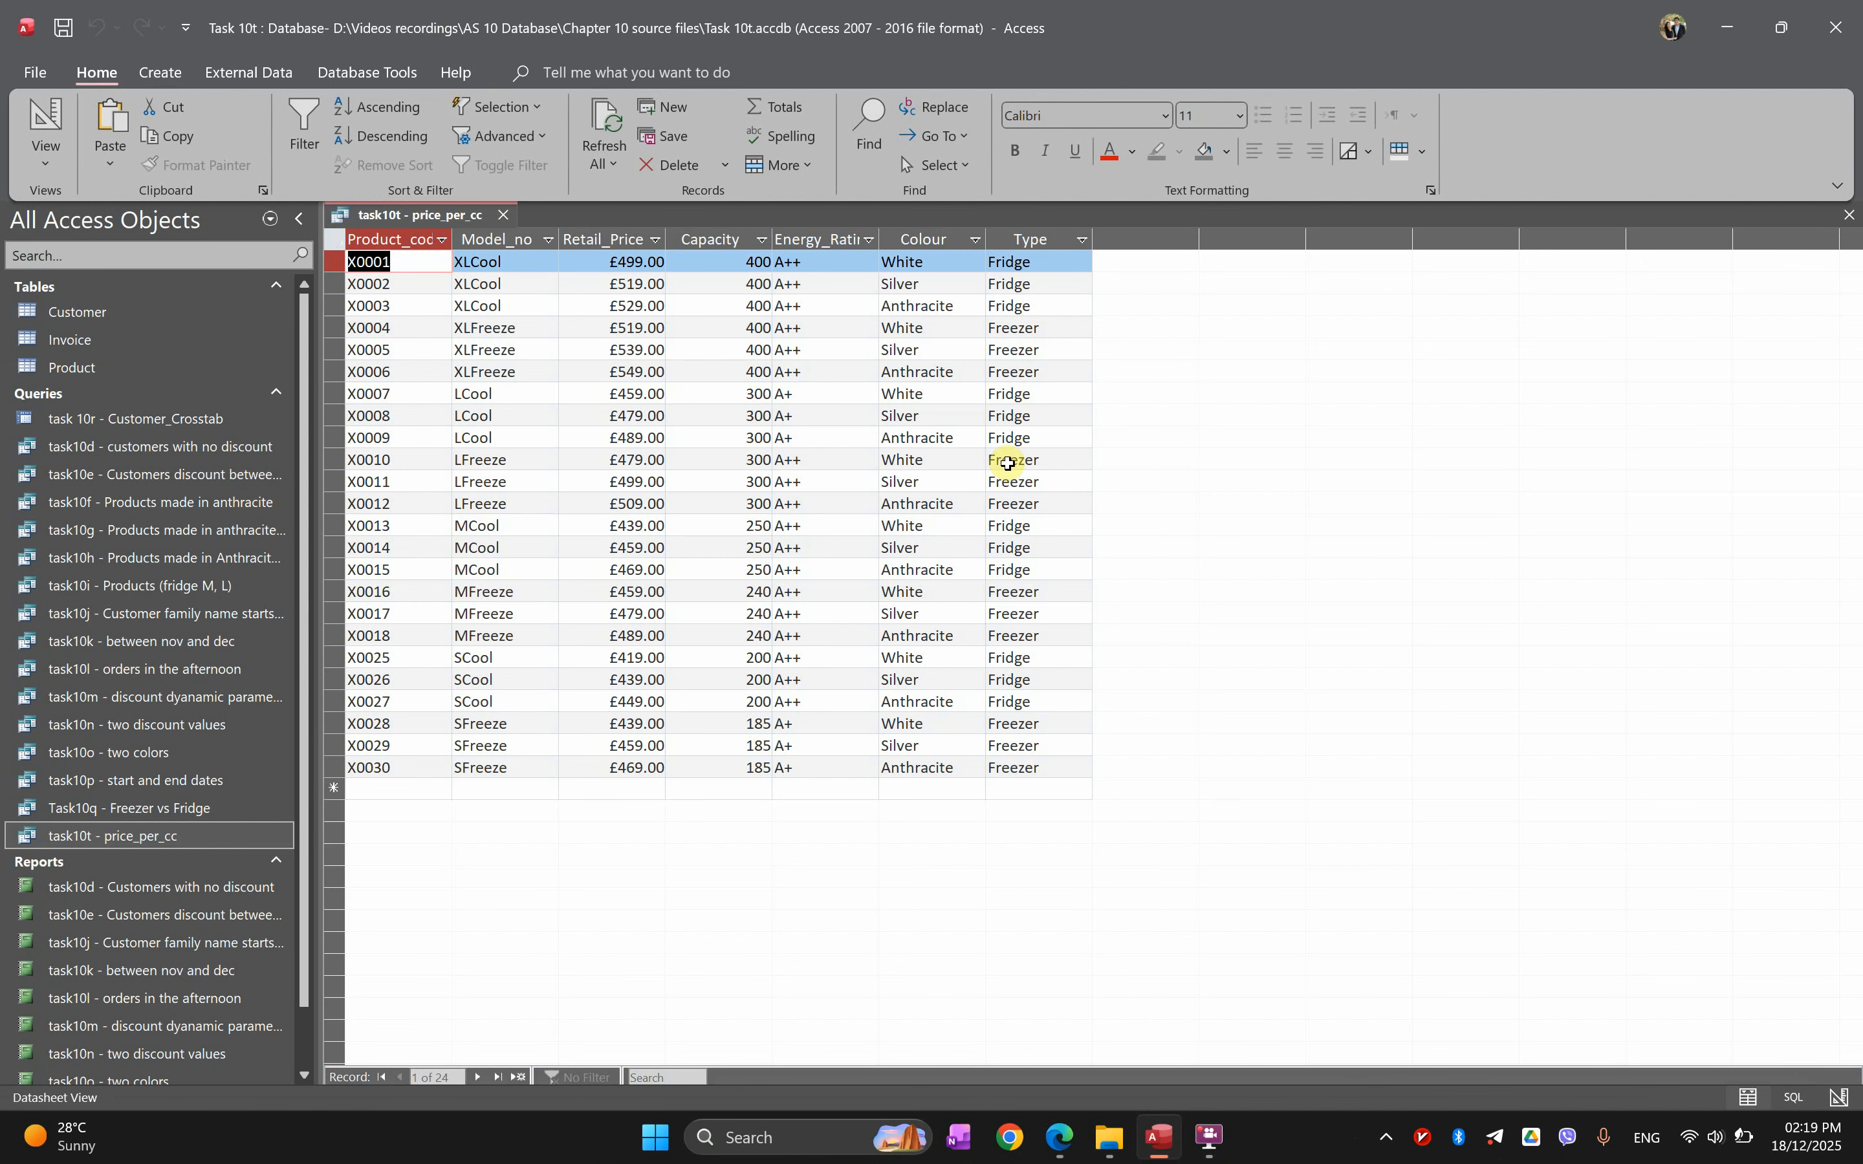
click(45, 122)
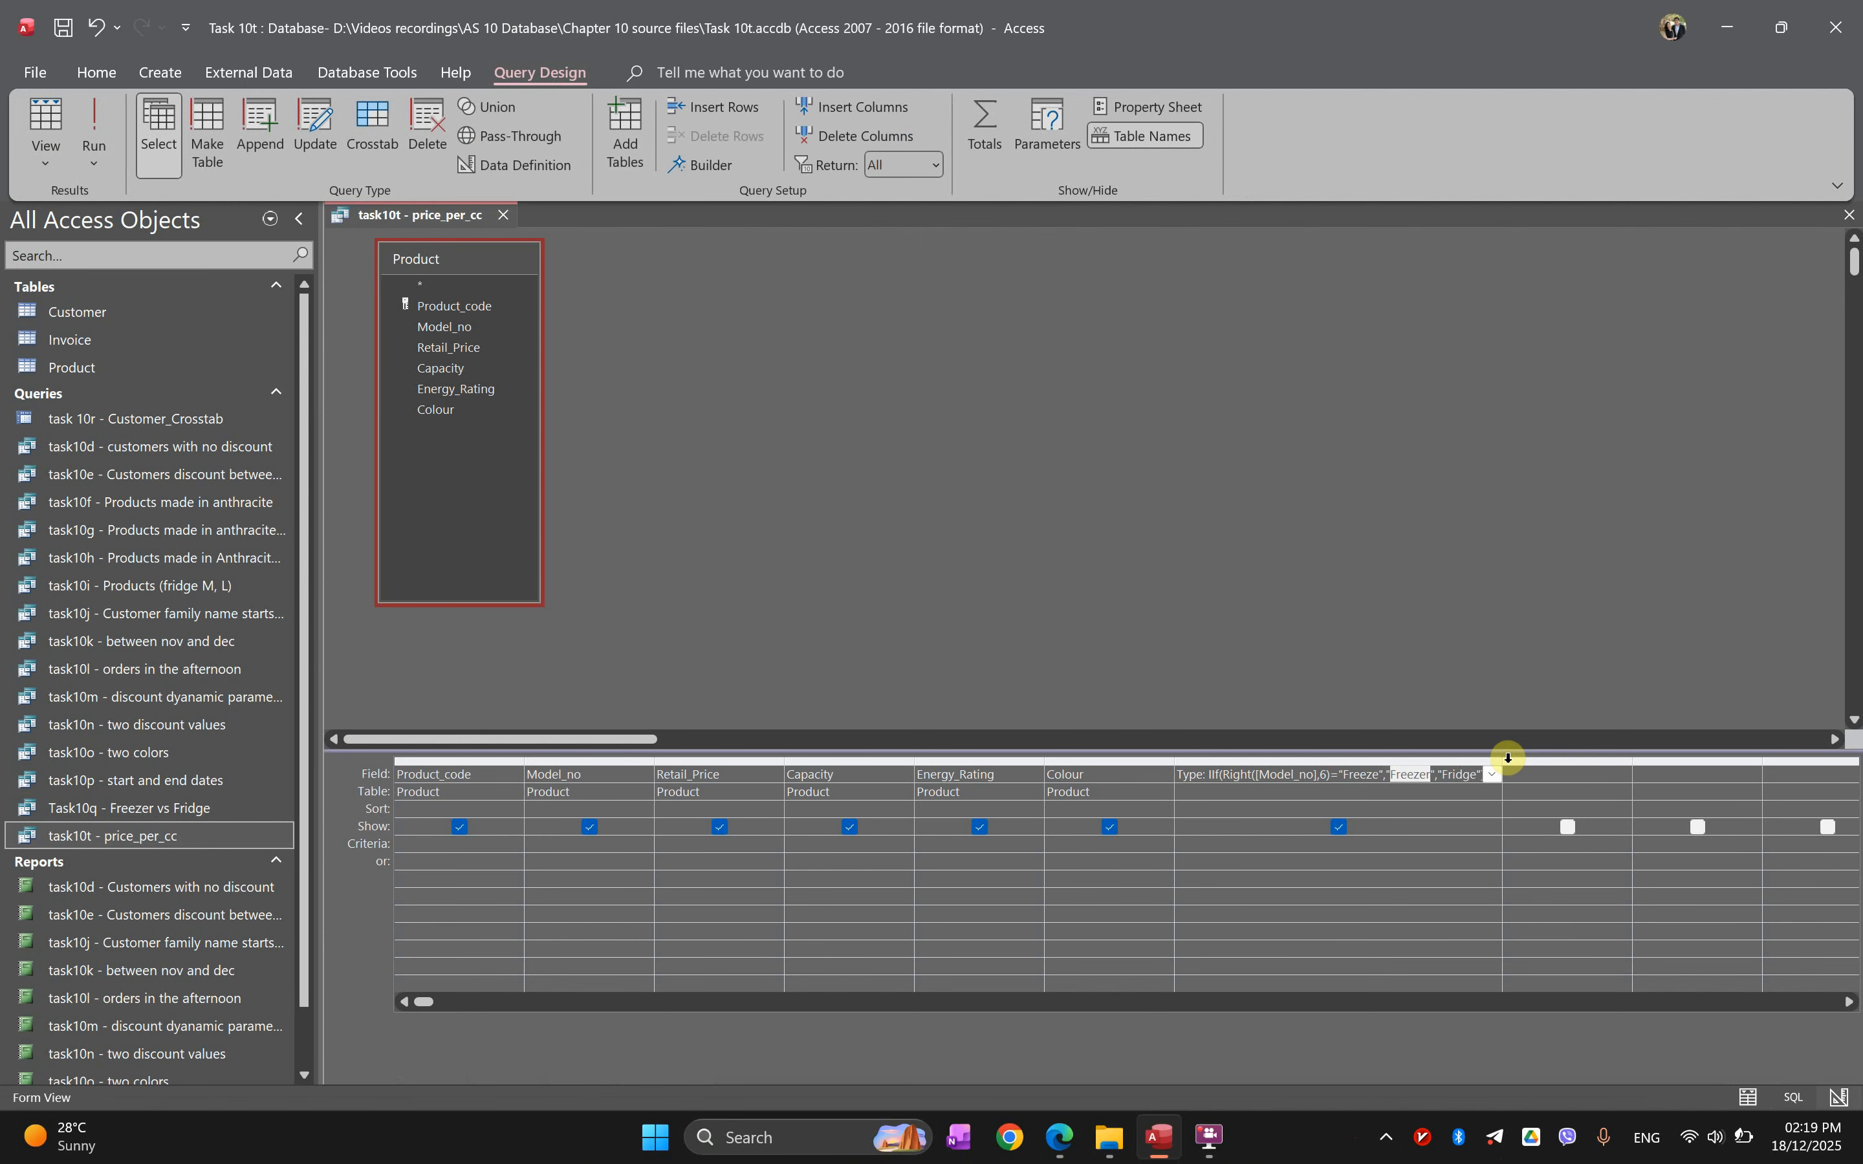
click(94, 123)
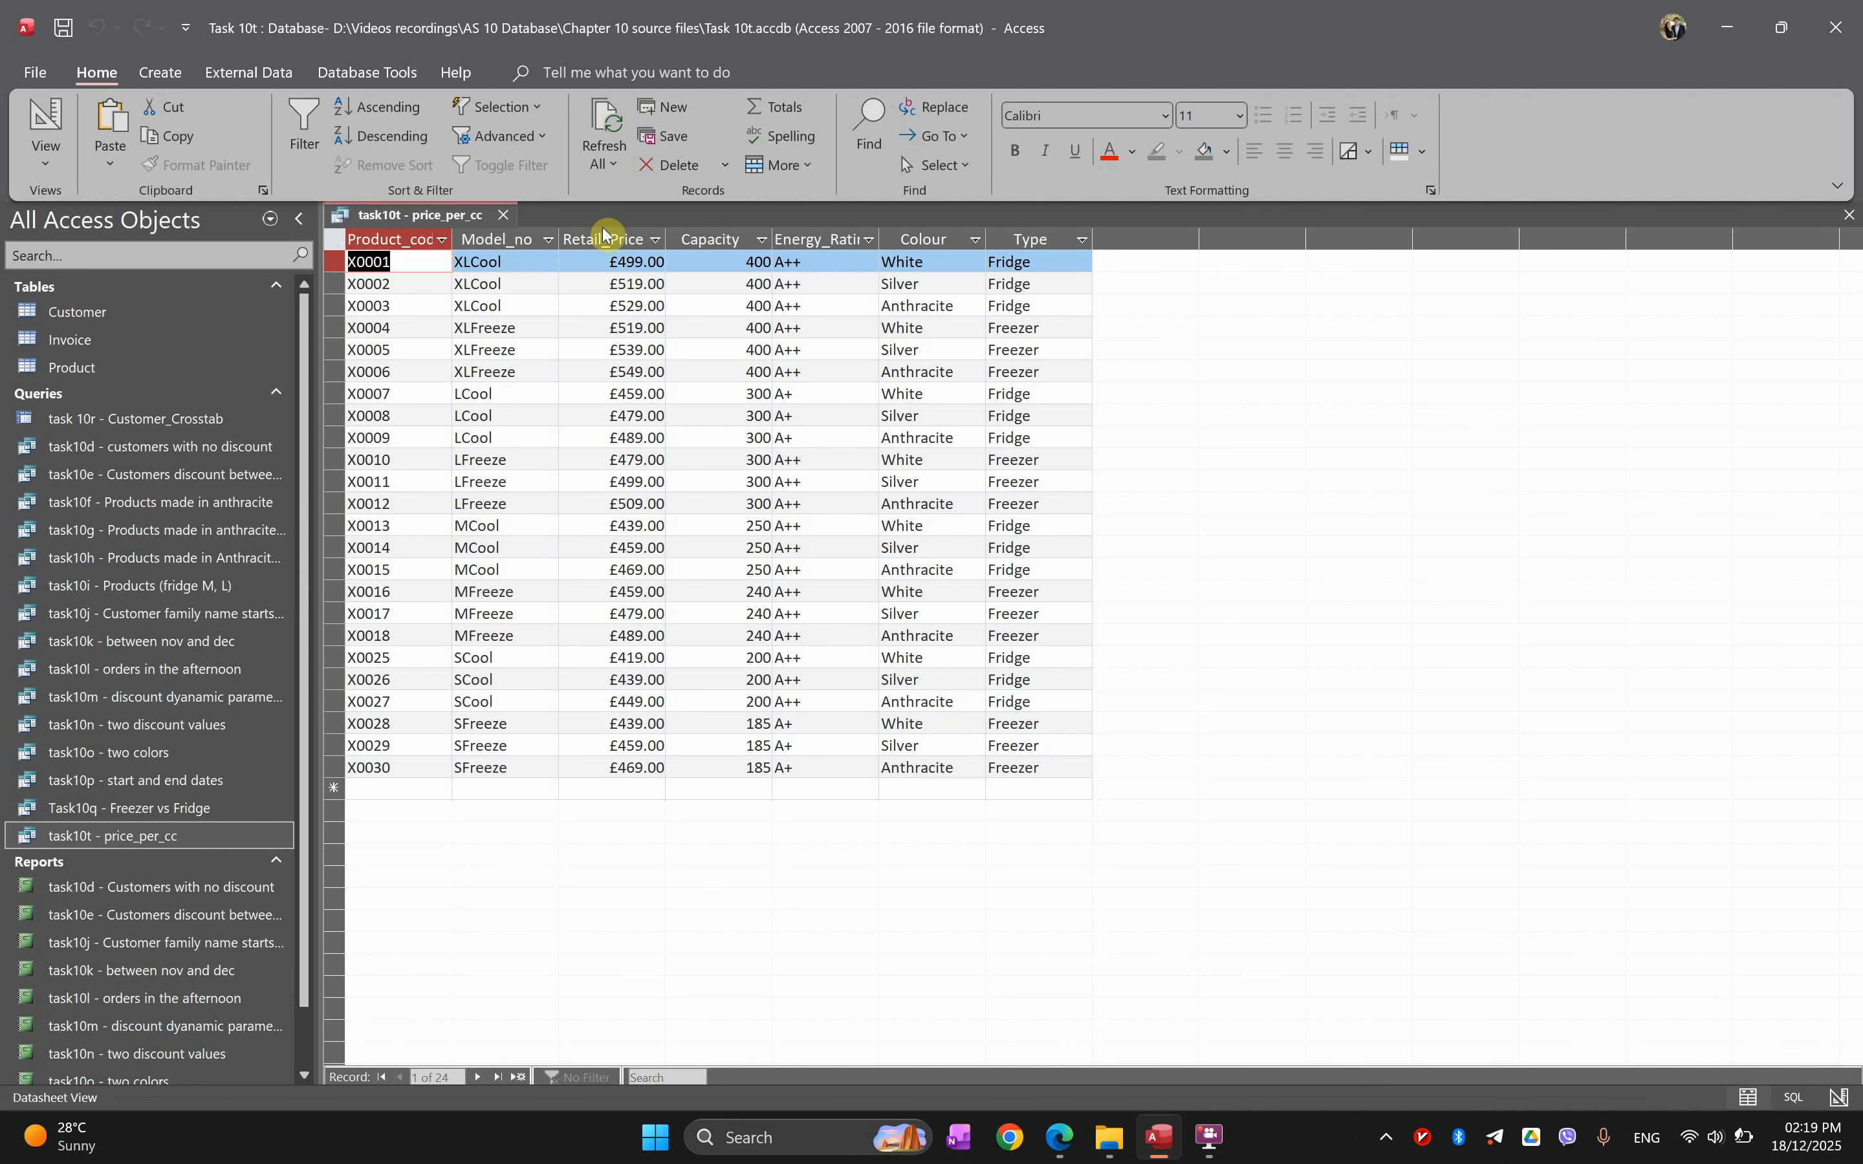
key(alt+Tab)
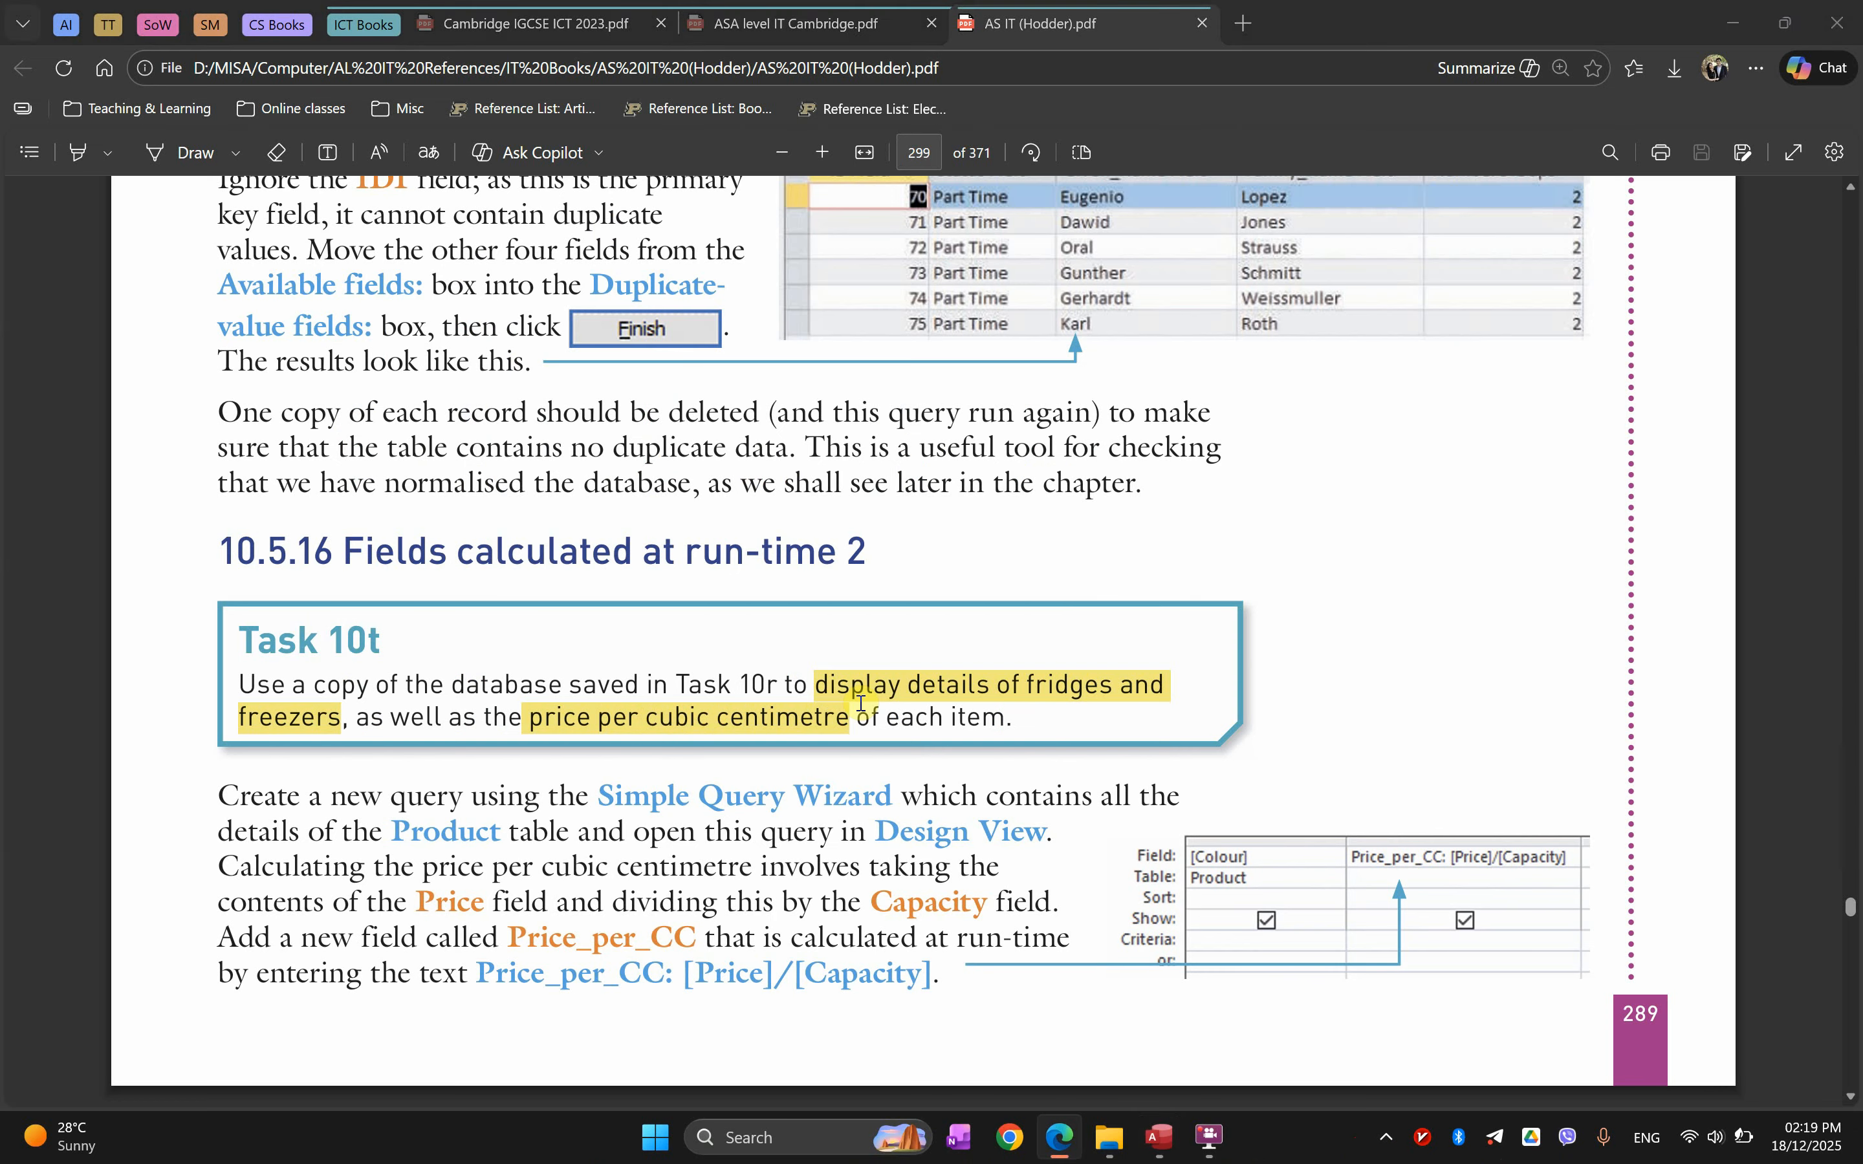
key(alt+Tab)
In the query's design, add the calculated field Price_per_CC:[Retail_Price]/[Capacity] after the Type field, widening its column to fit.
click(46, 146)
click(83, 296)
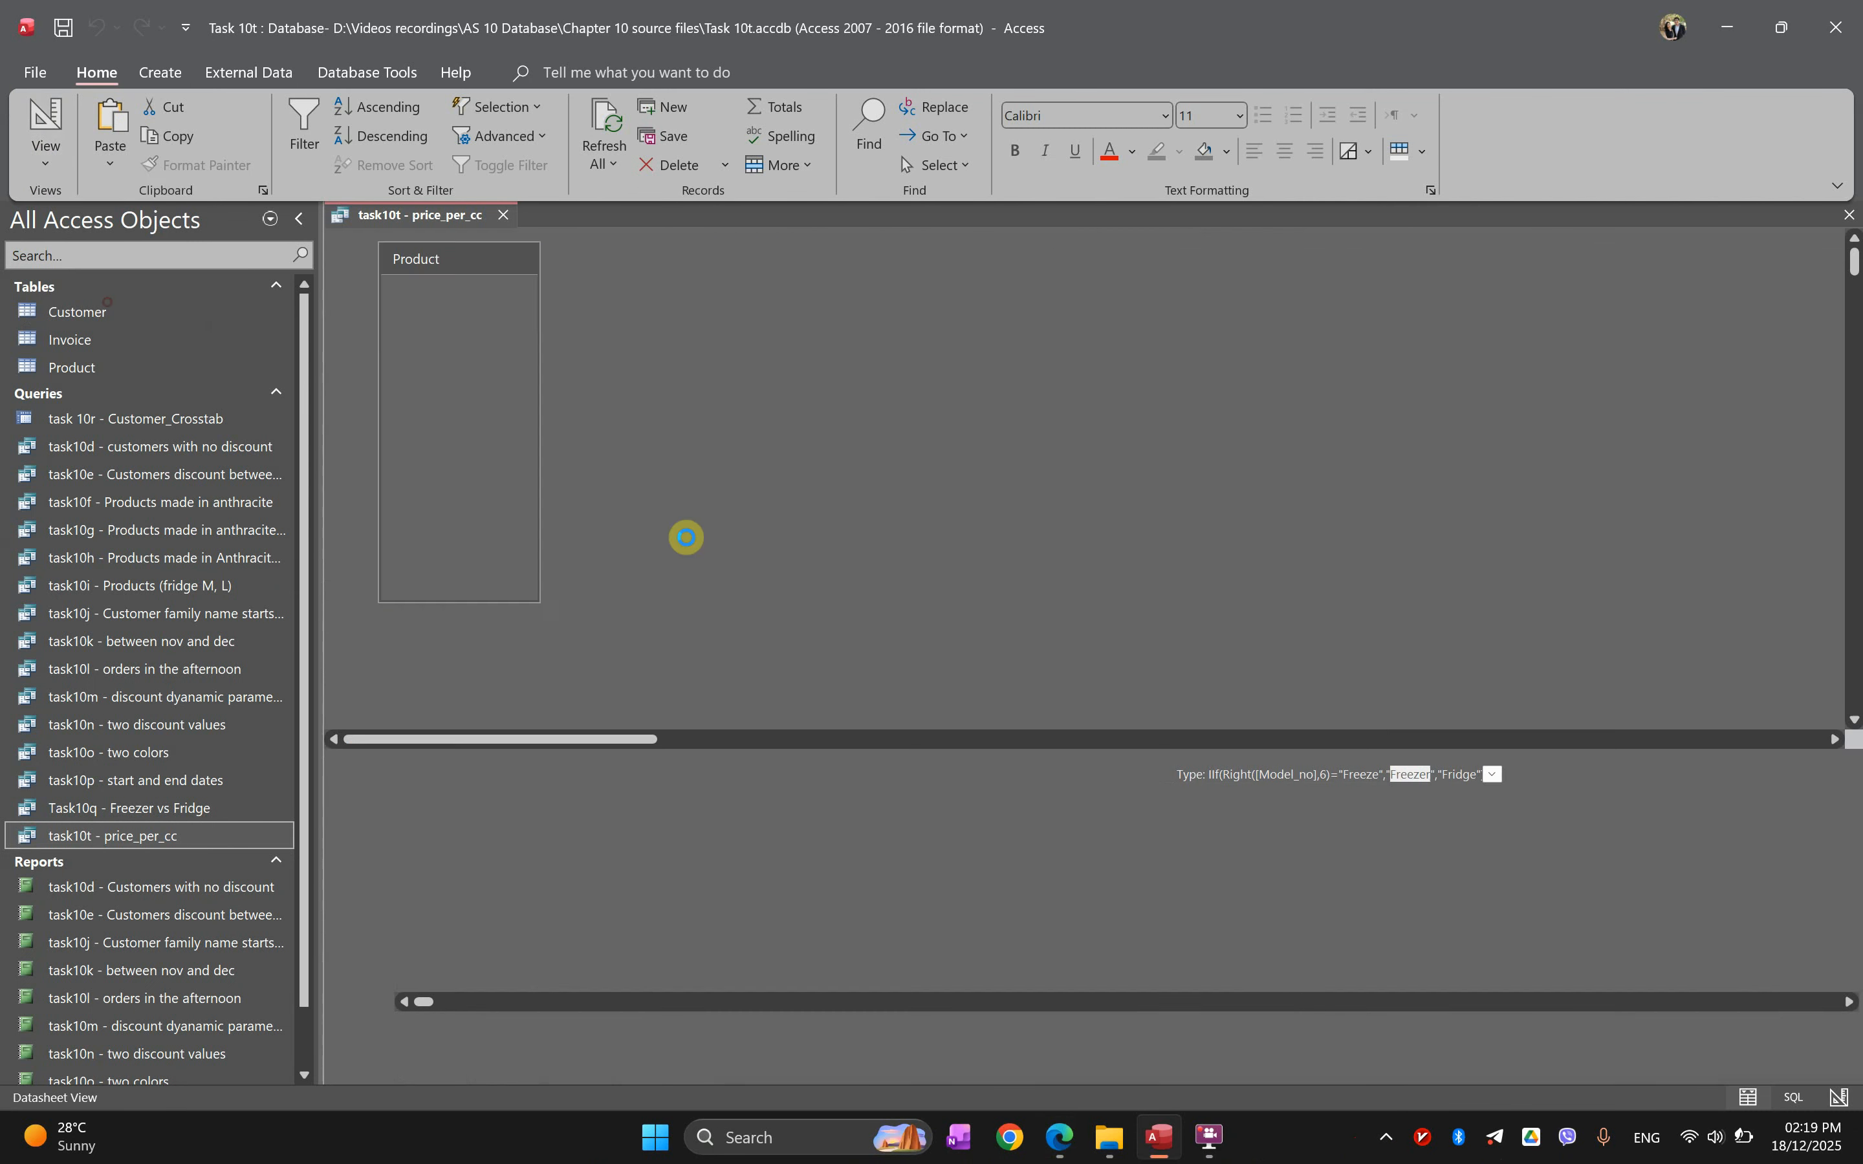
drag(1502, 757, 1296, 764)
click(1390, 773)
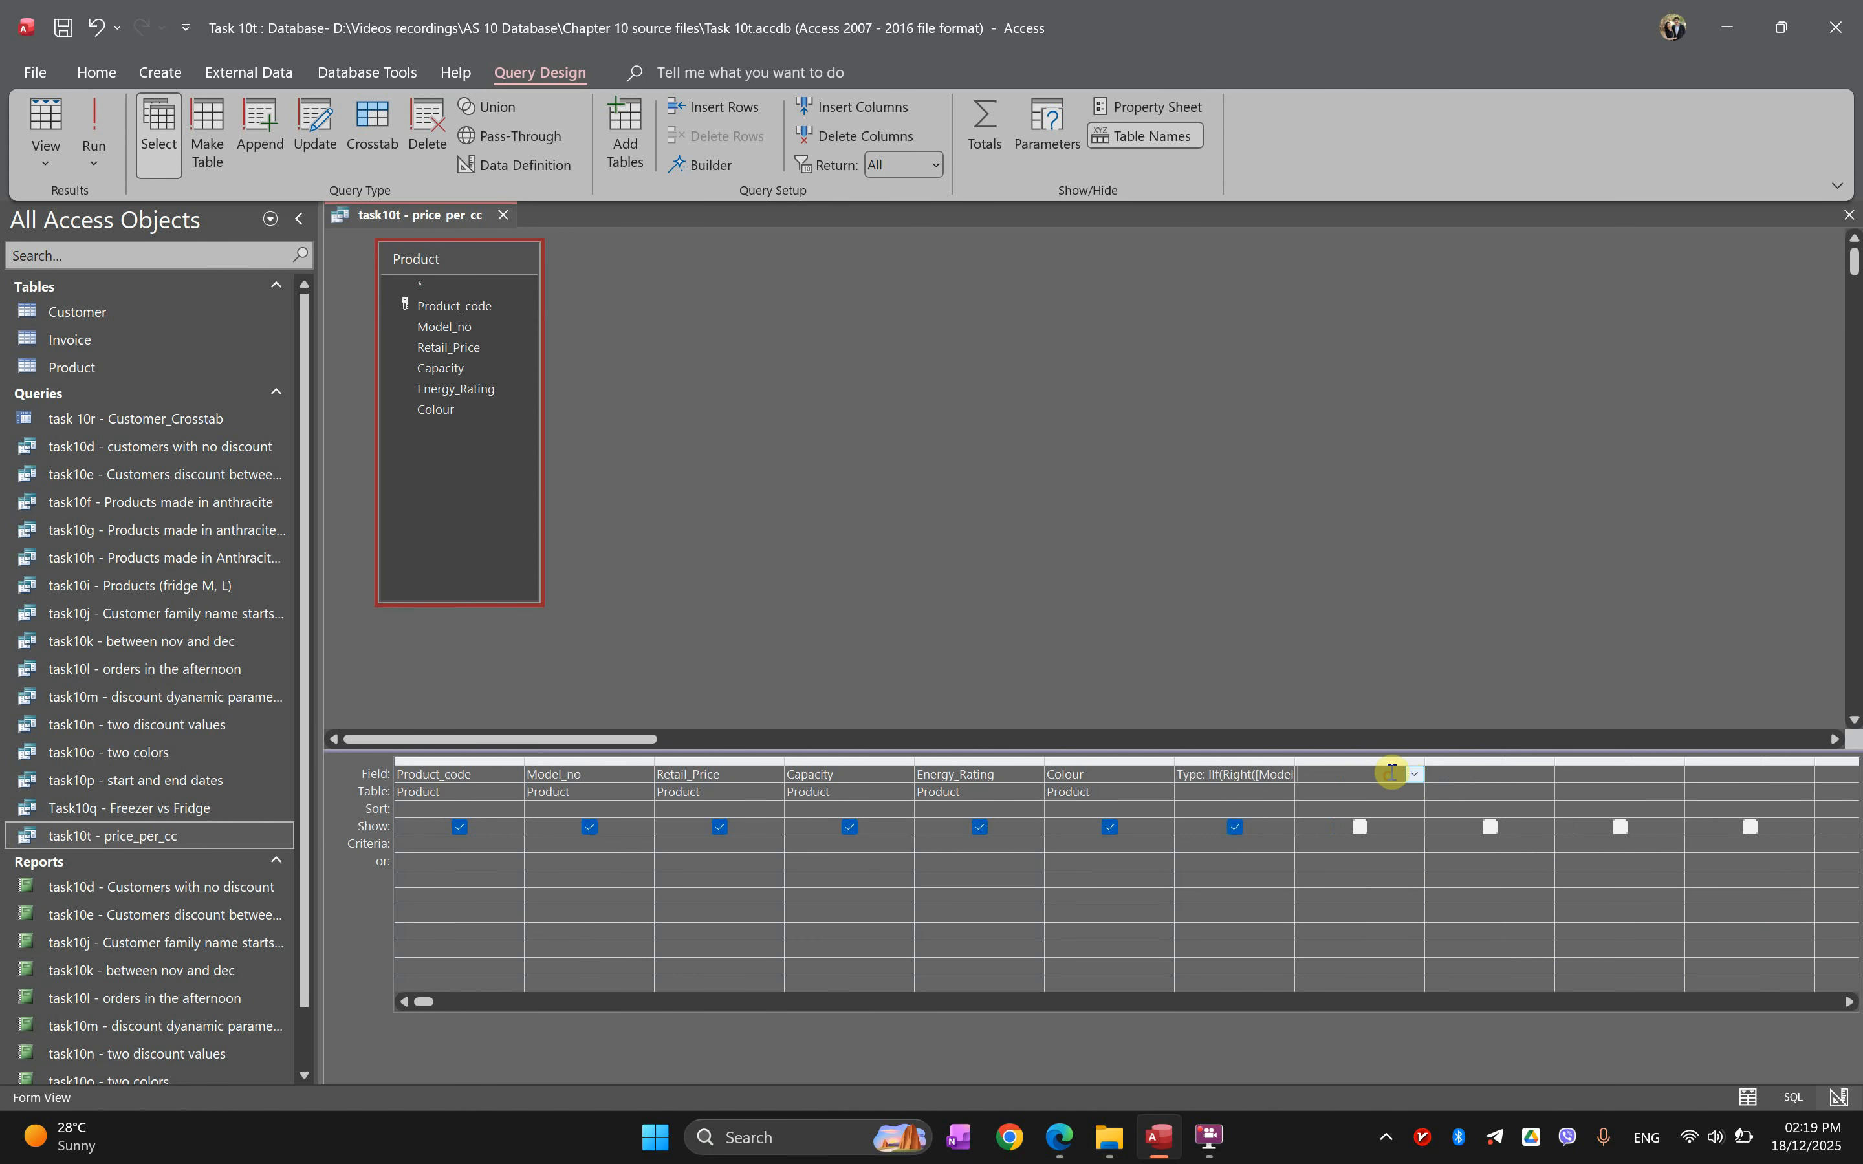
text(Price_per_CC)
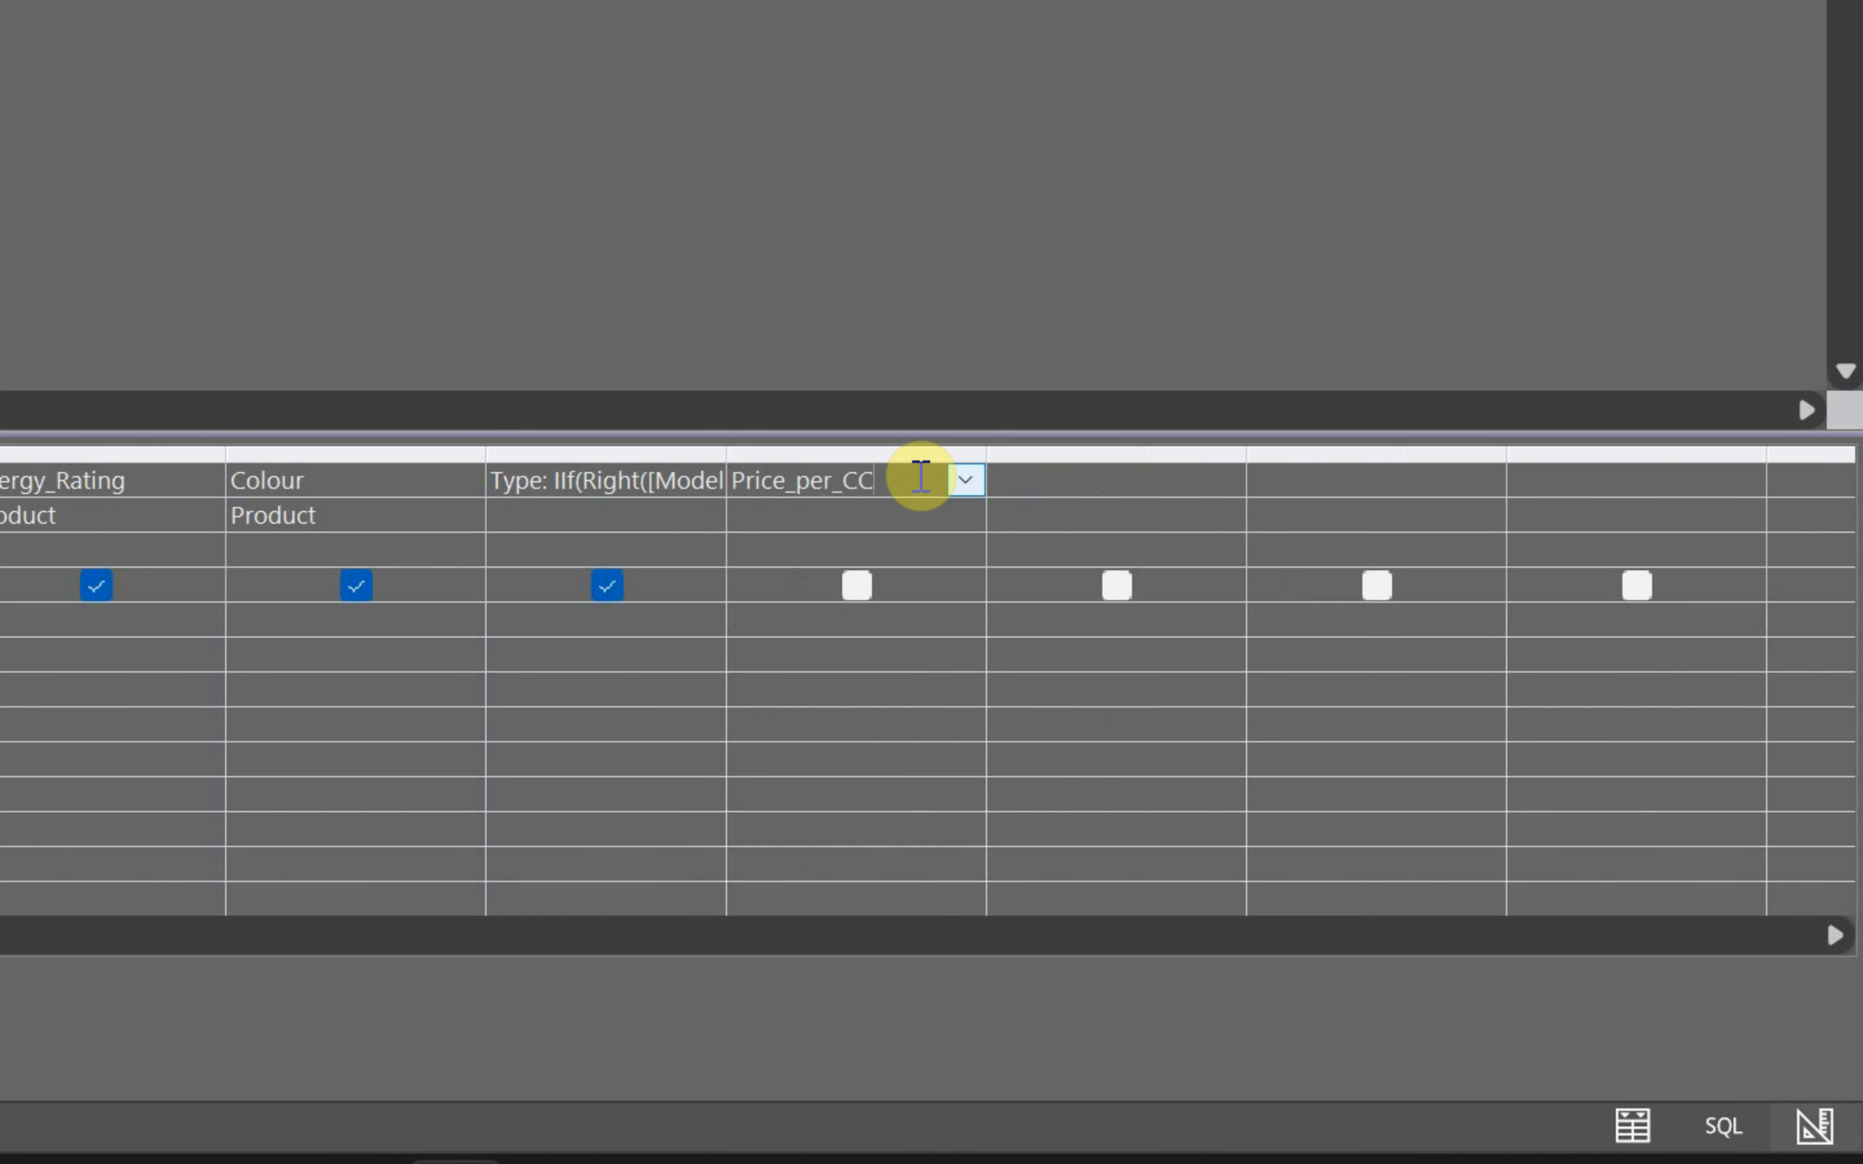
key(alt+Tab)
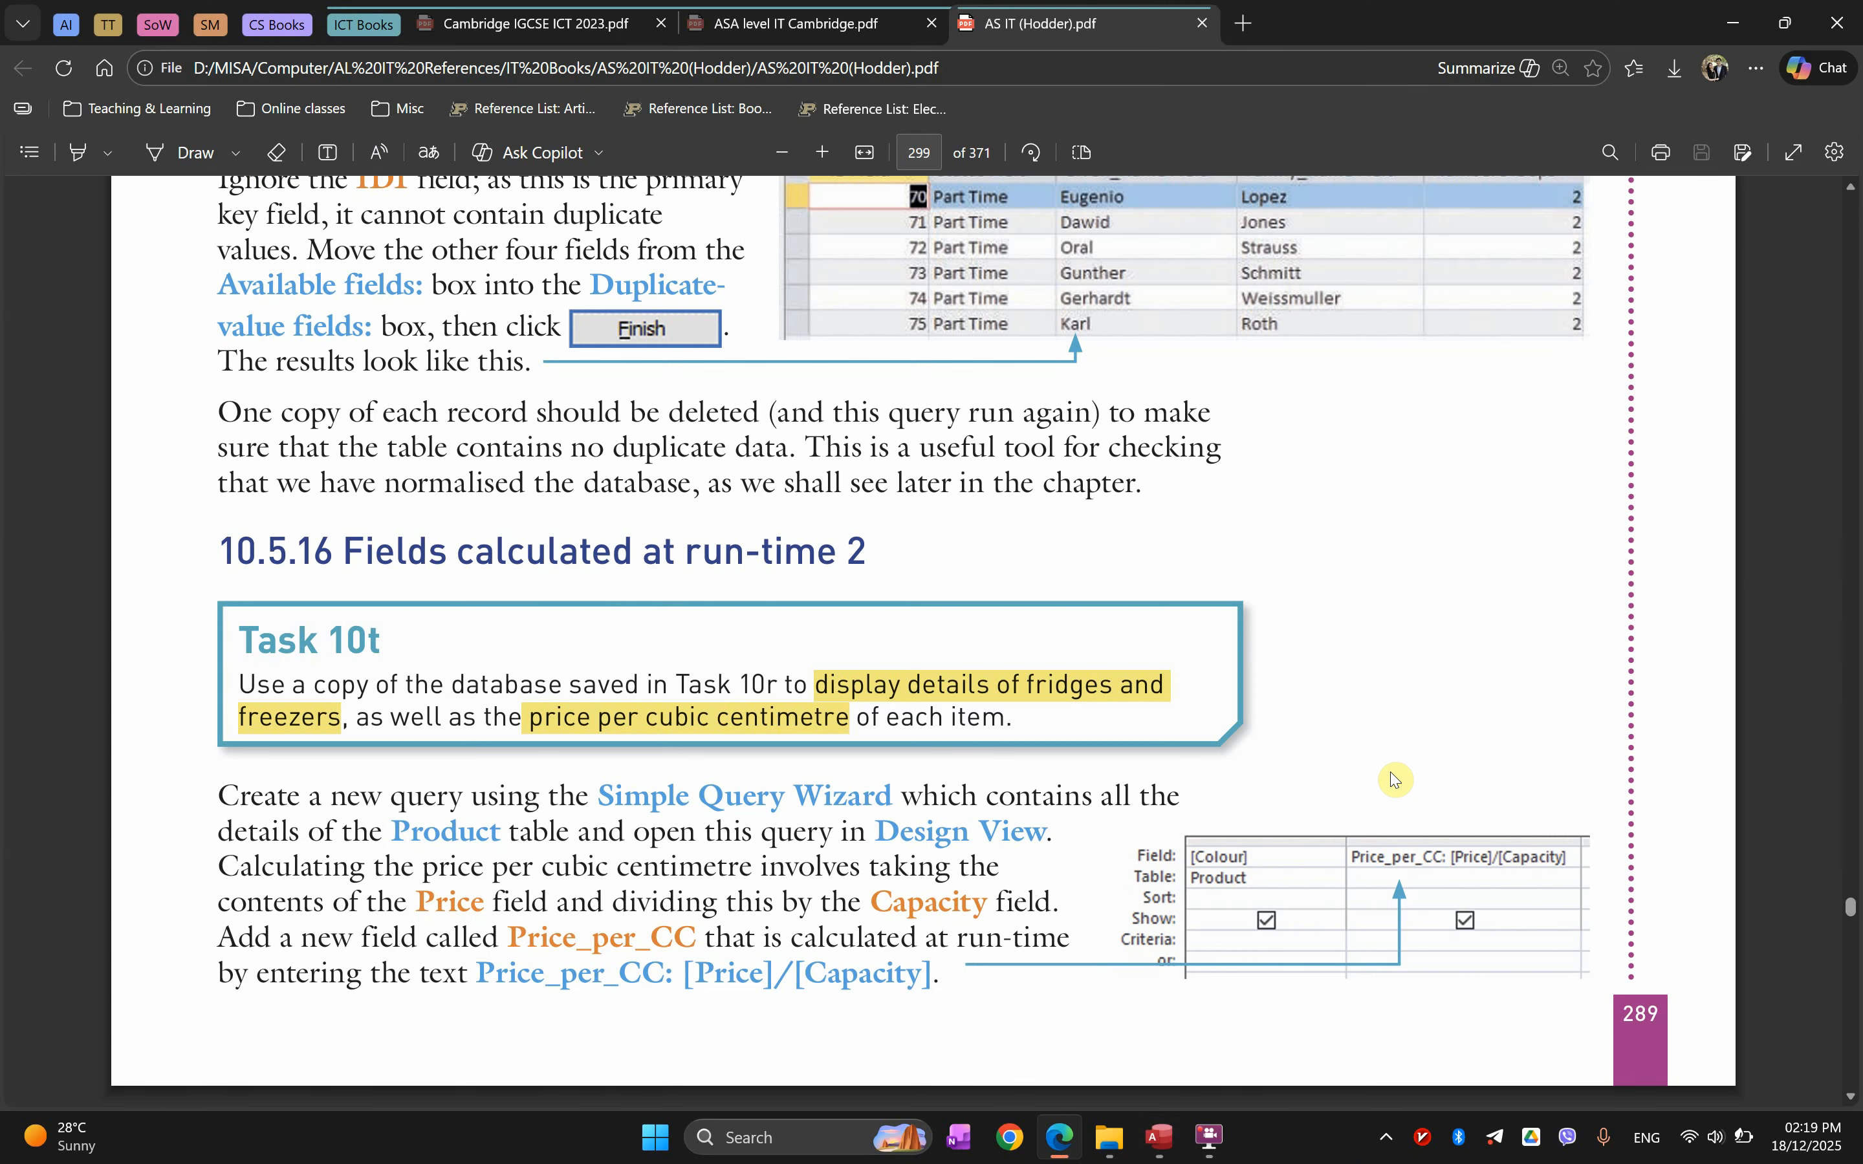
key(alt+Tab)
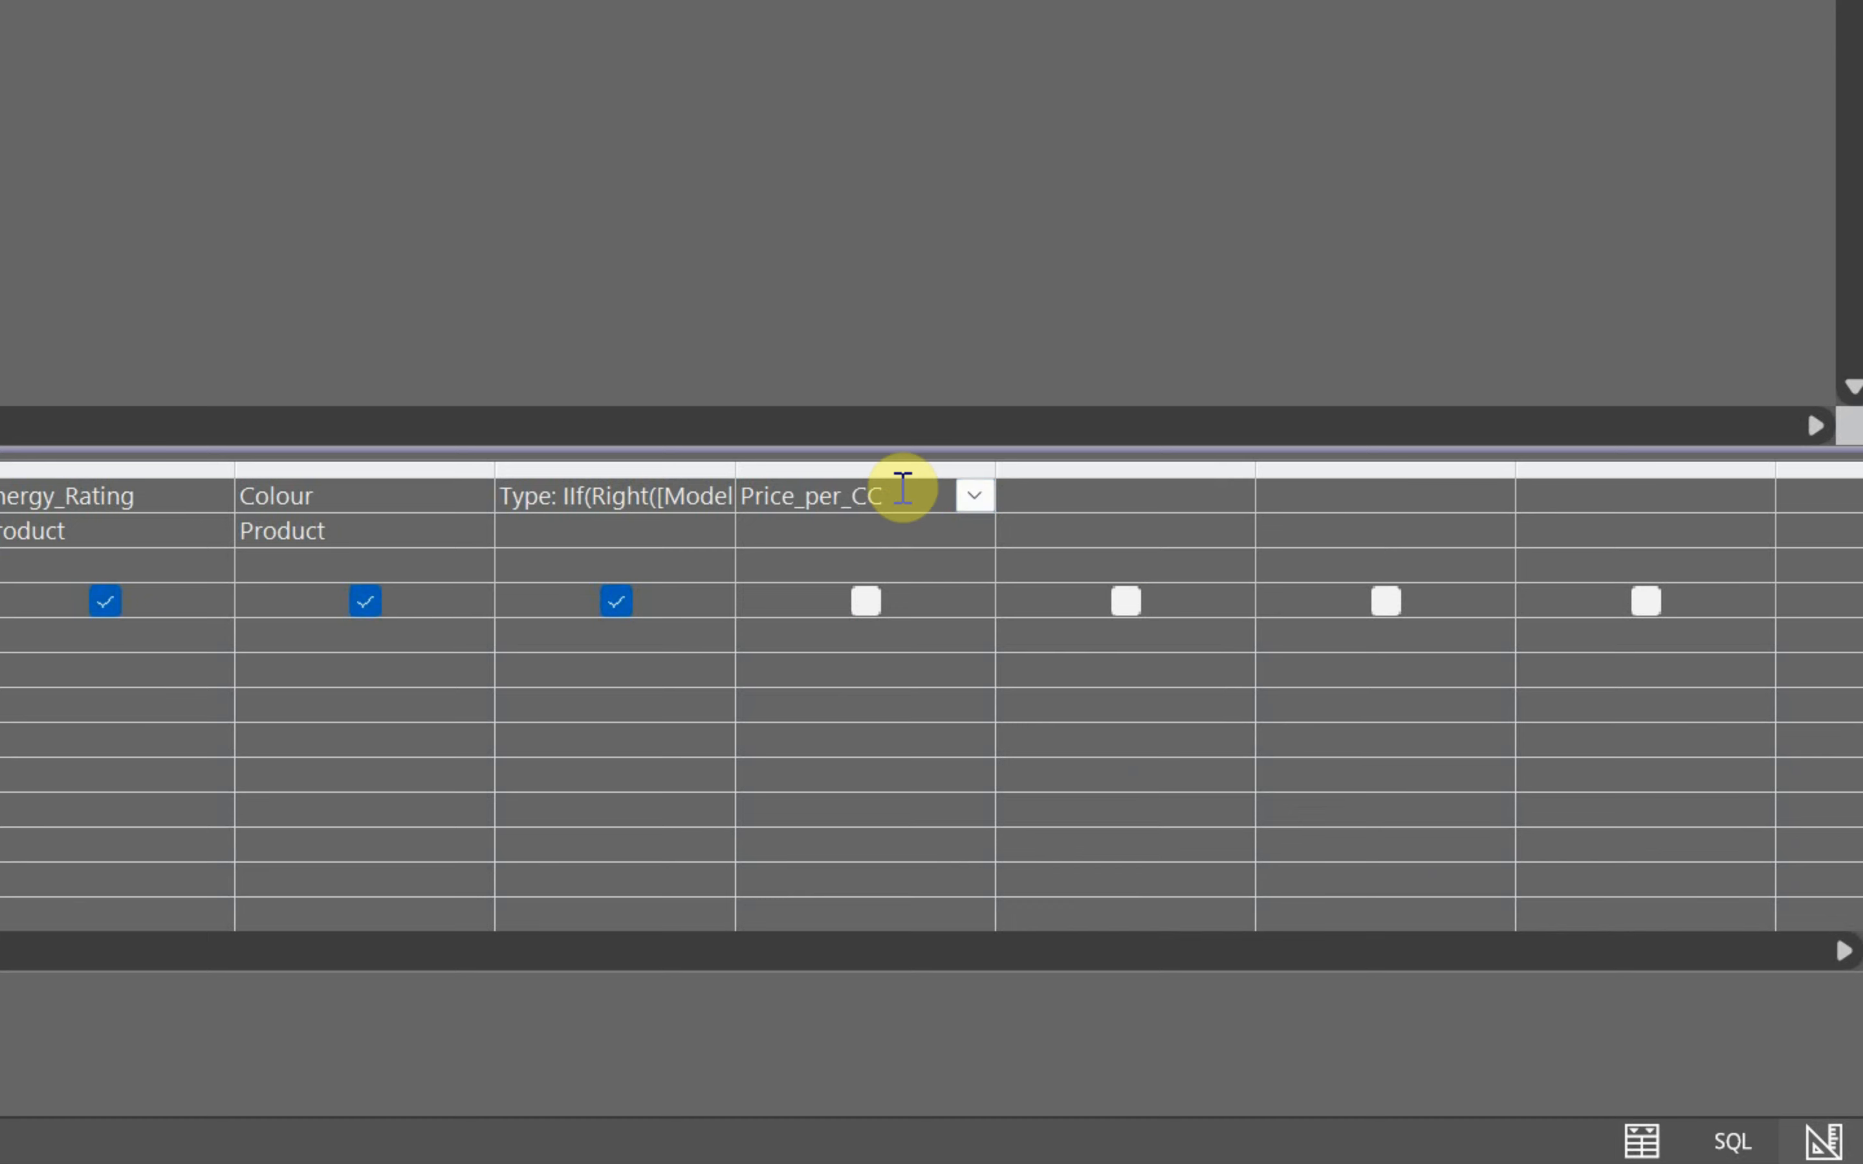
text(:)
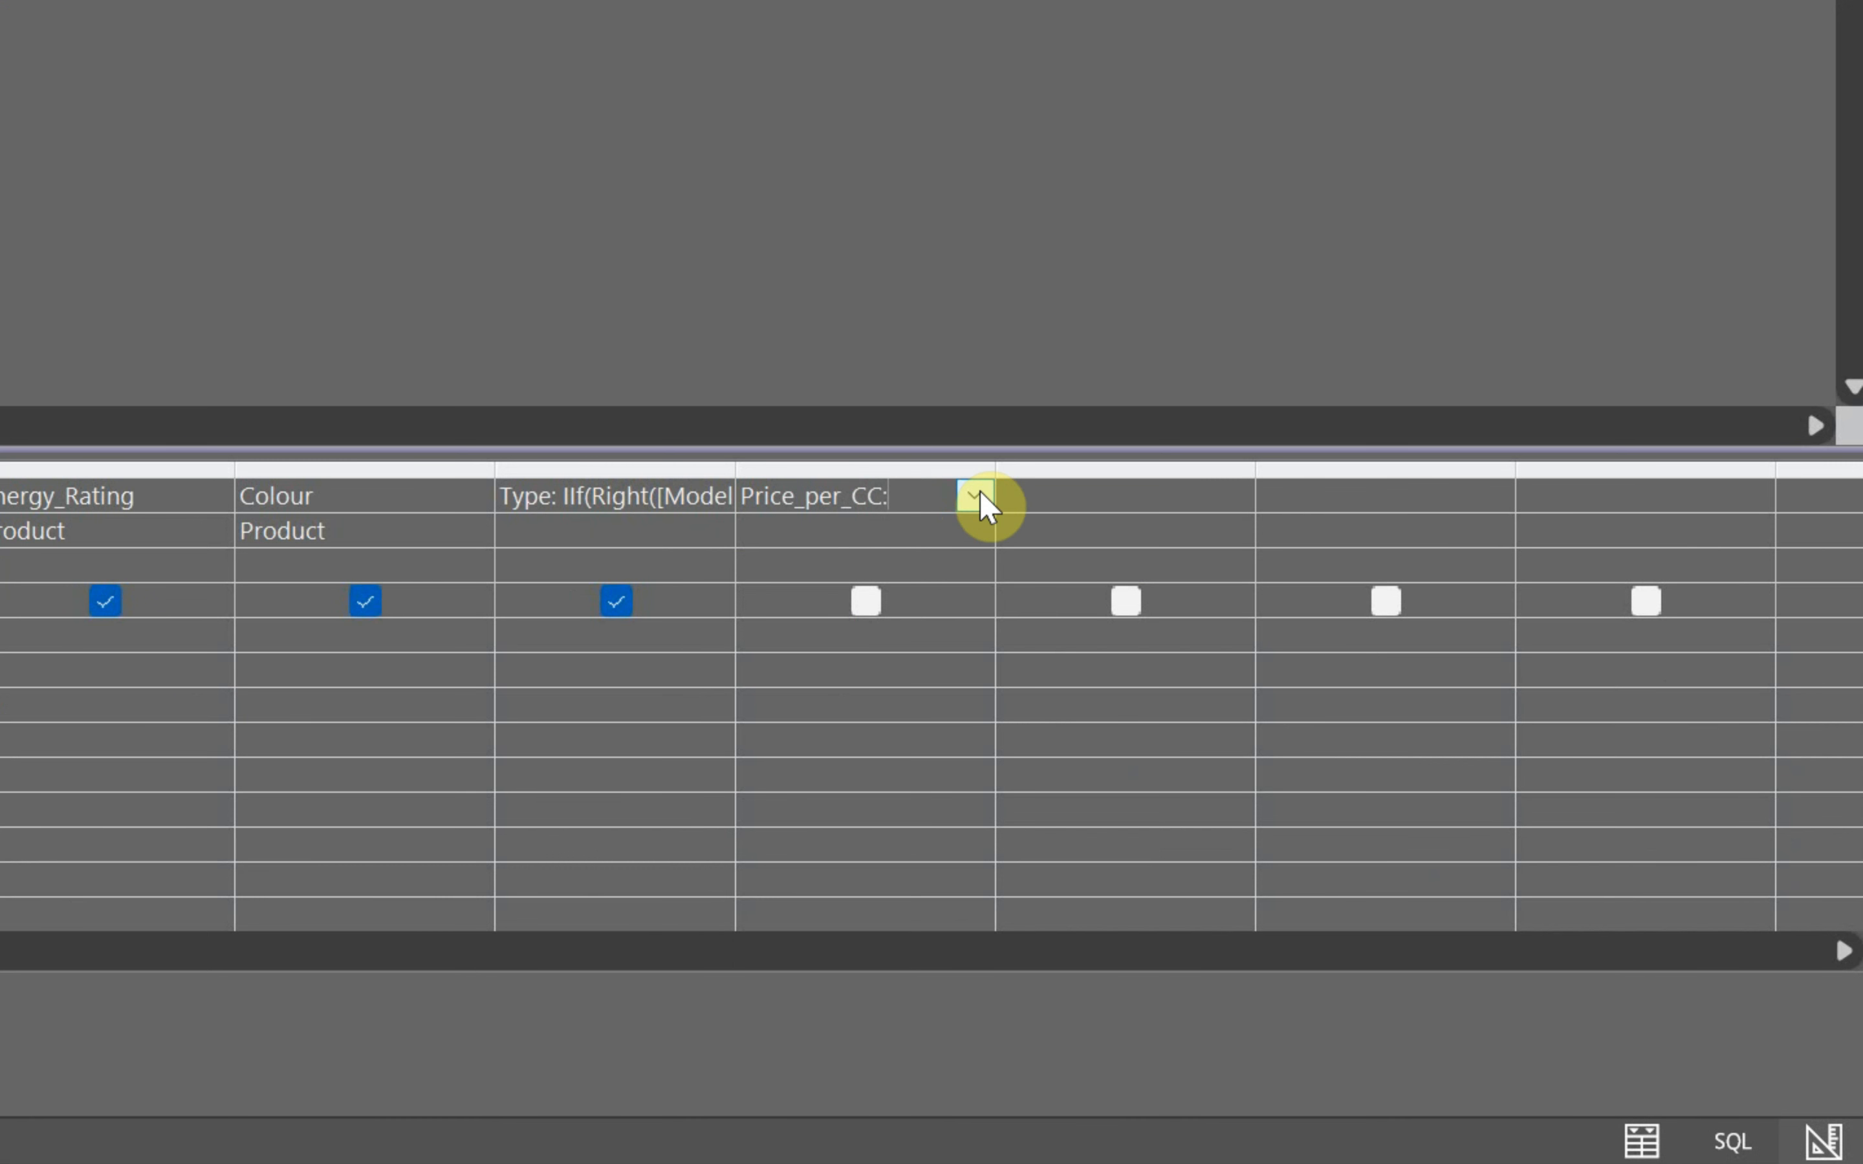
drag(996, 466, 1426, 475)
click(960, 495)
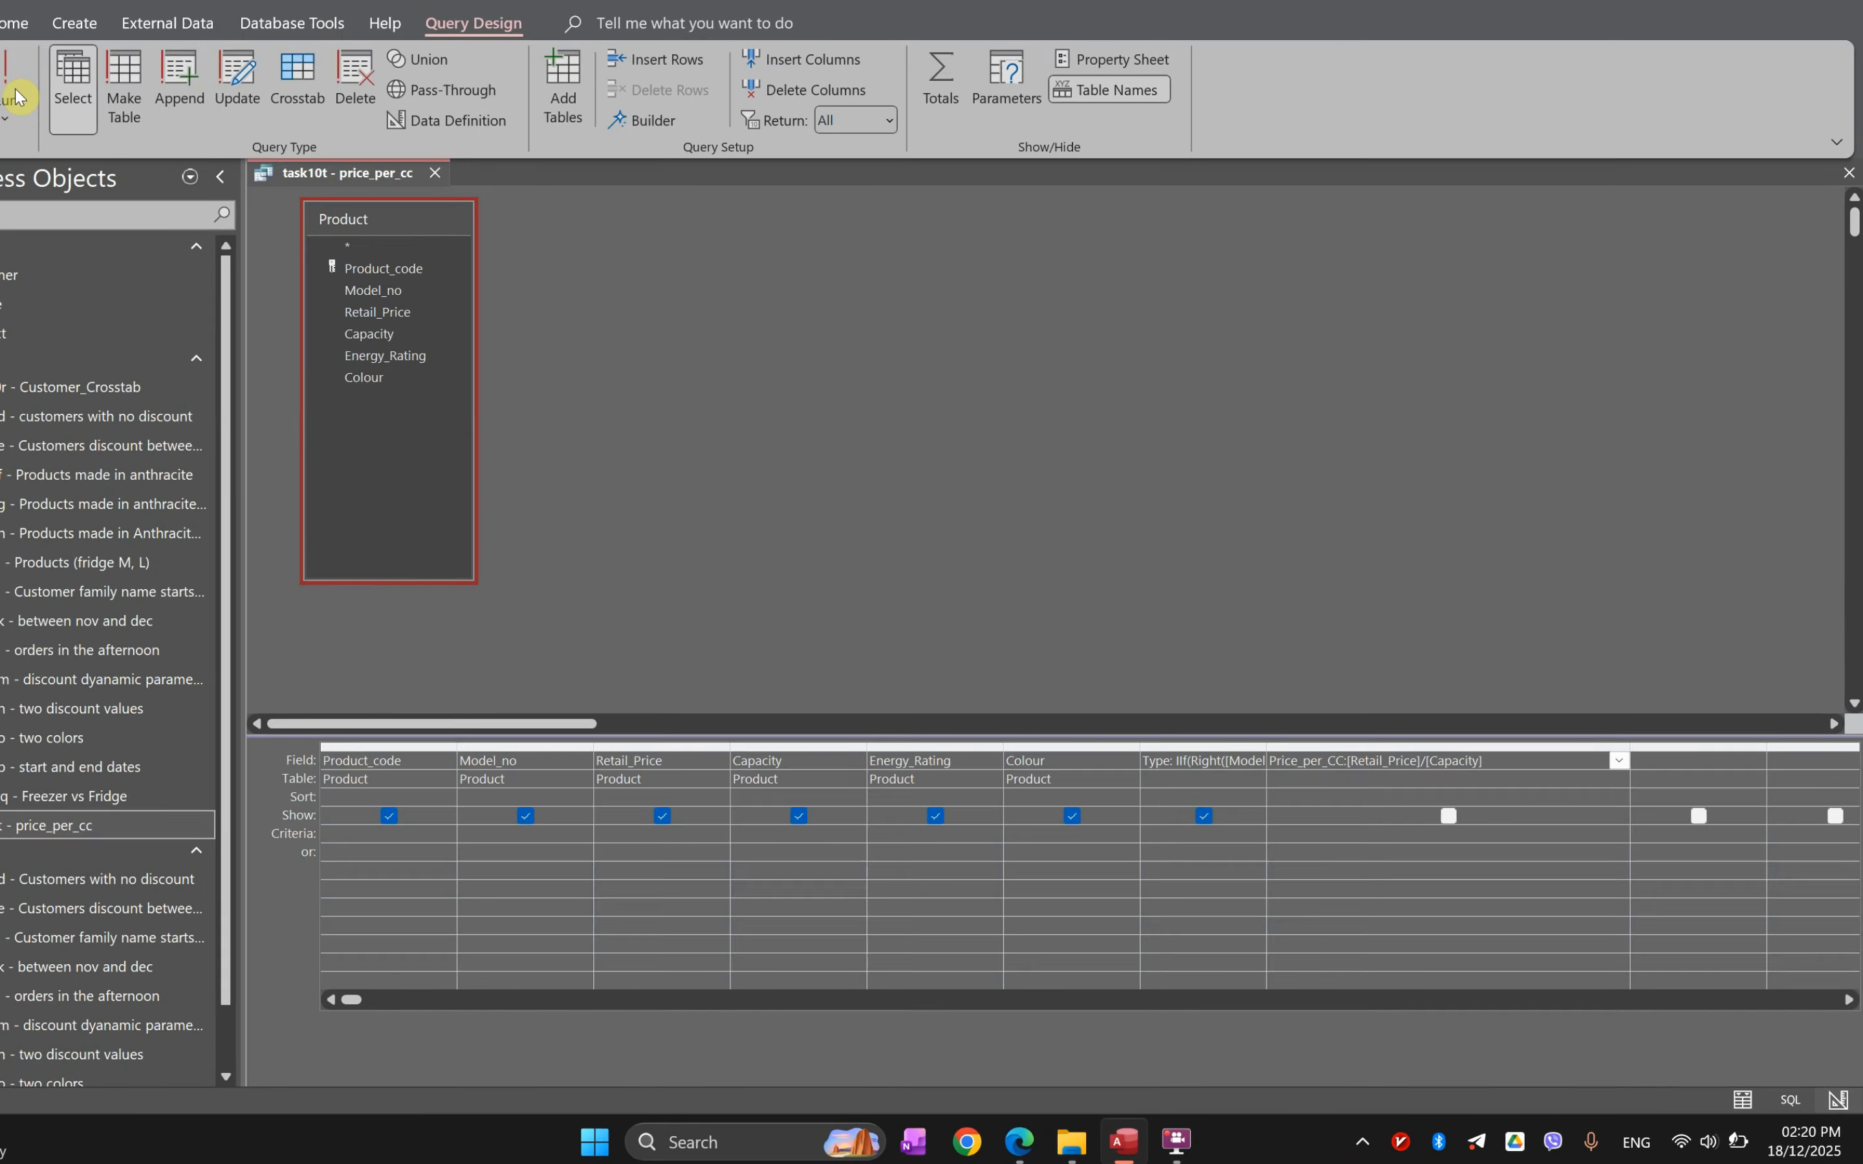
Run the query and widen the Price_per_CC column so its values display in full.
click(100, 134)
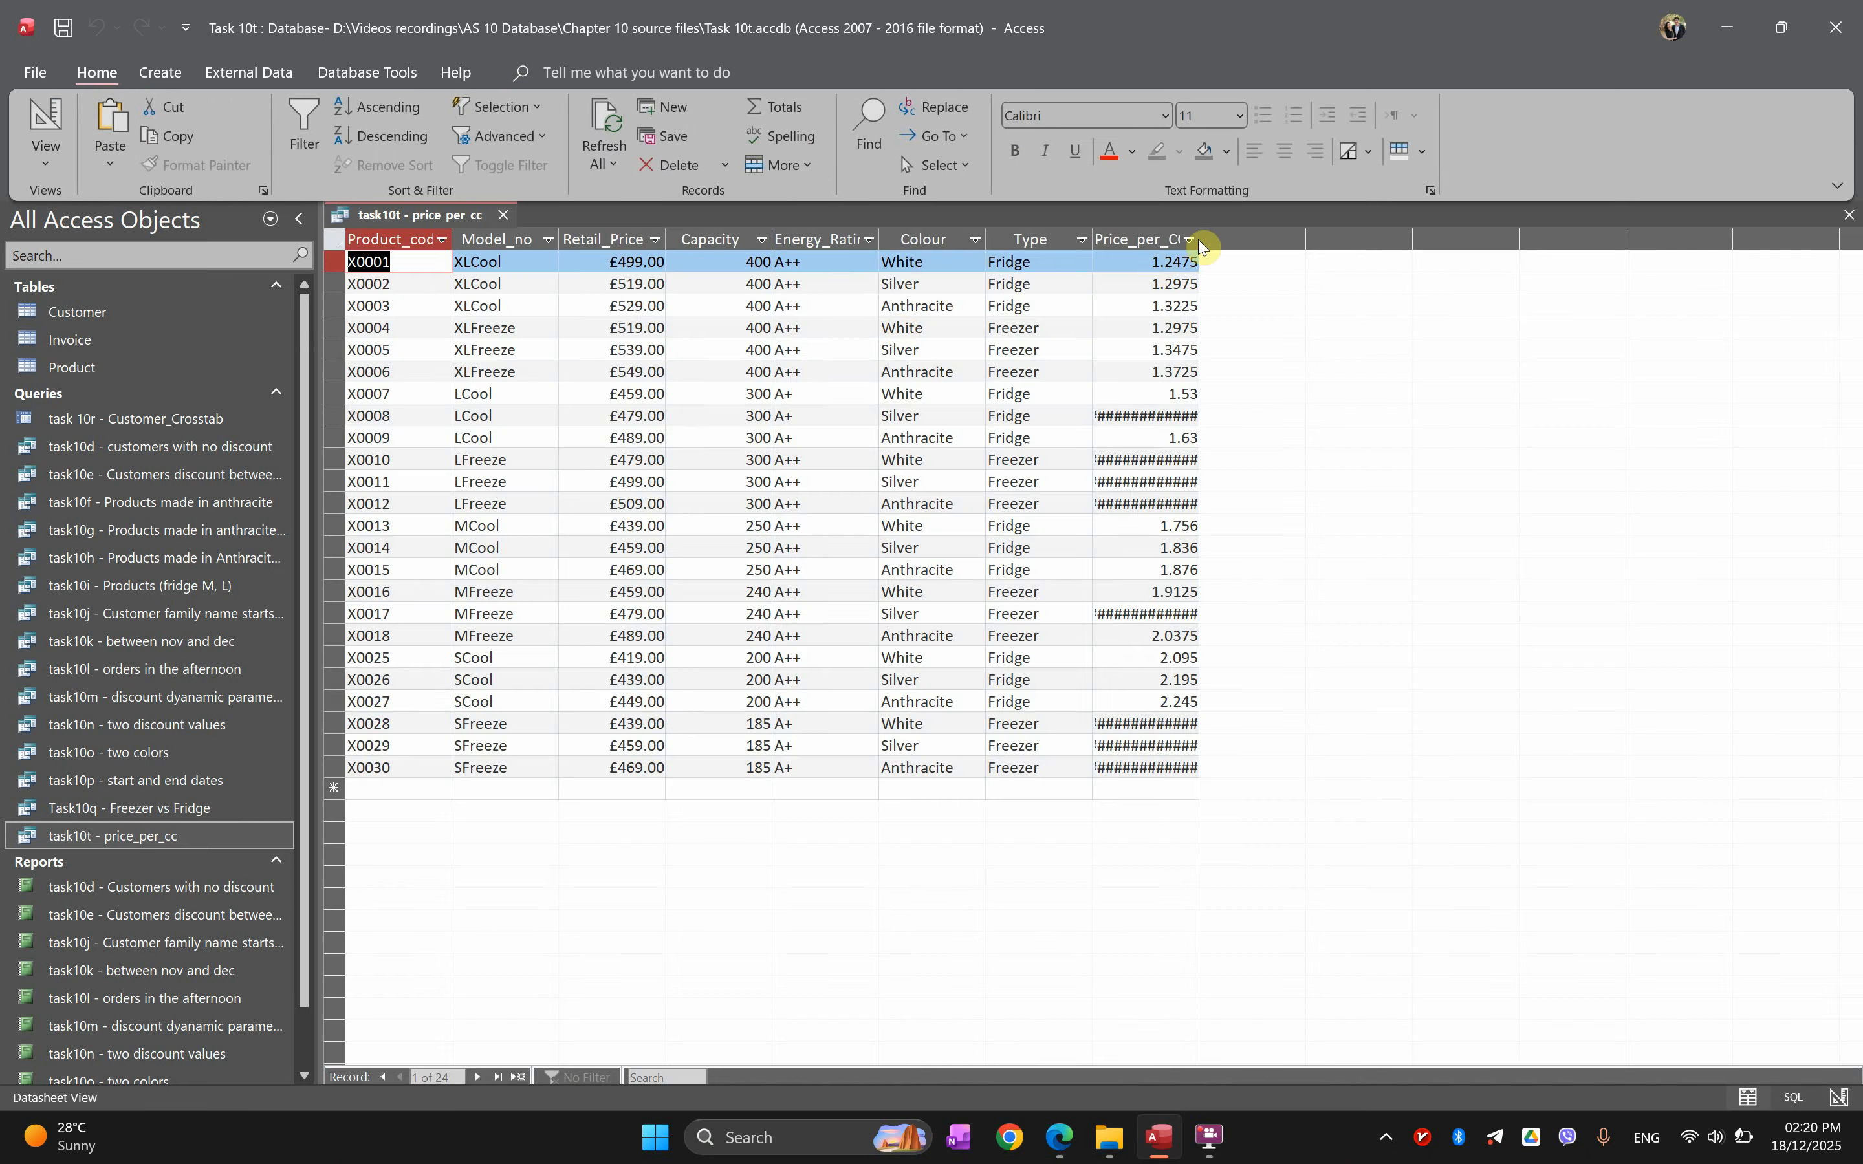
click(1146, 239)
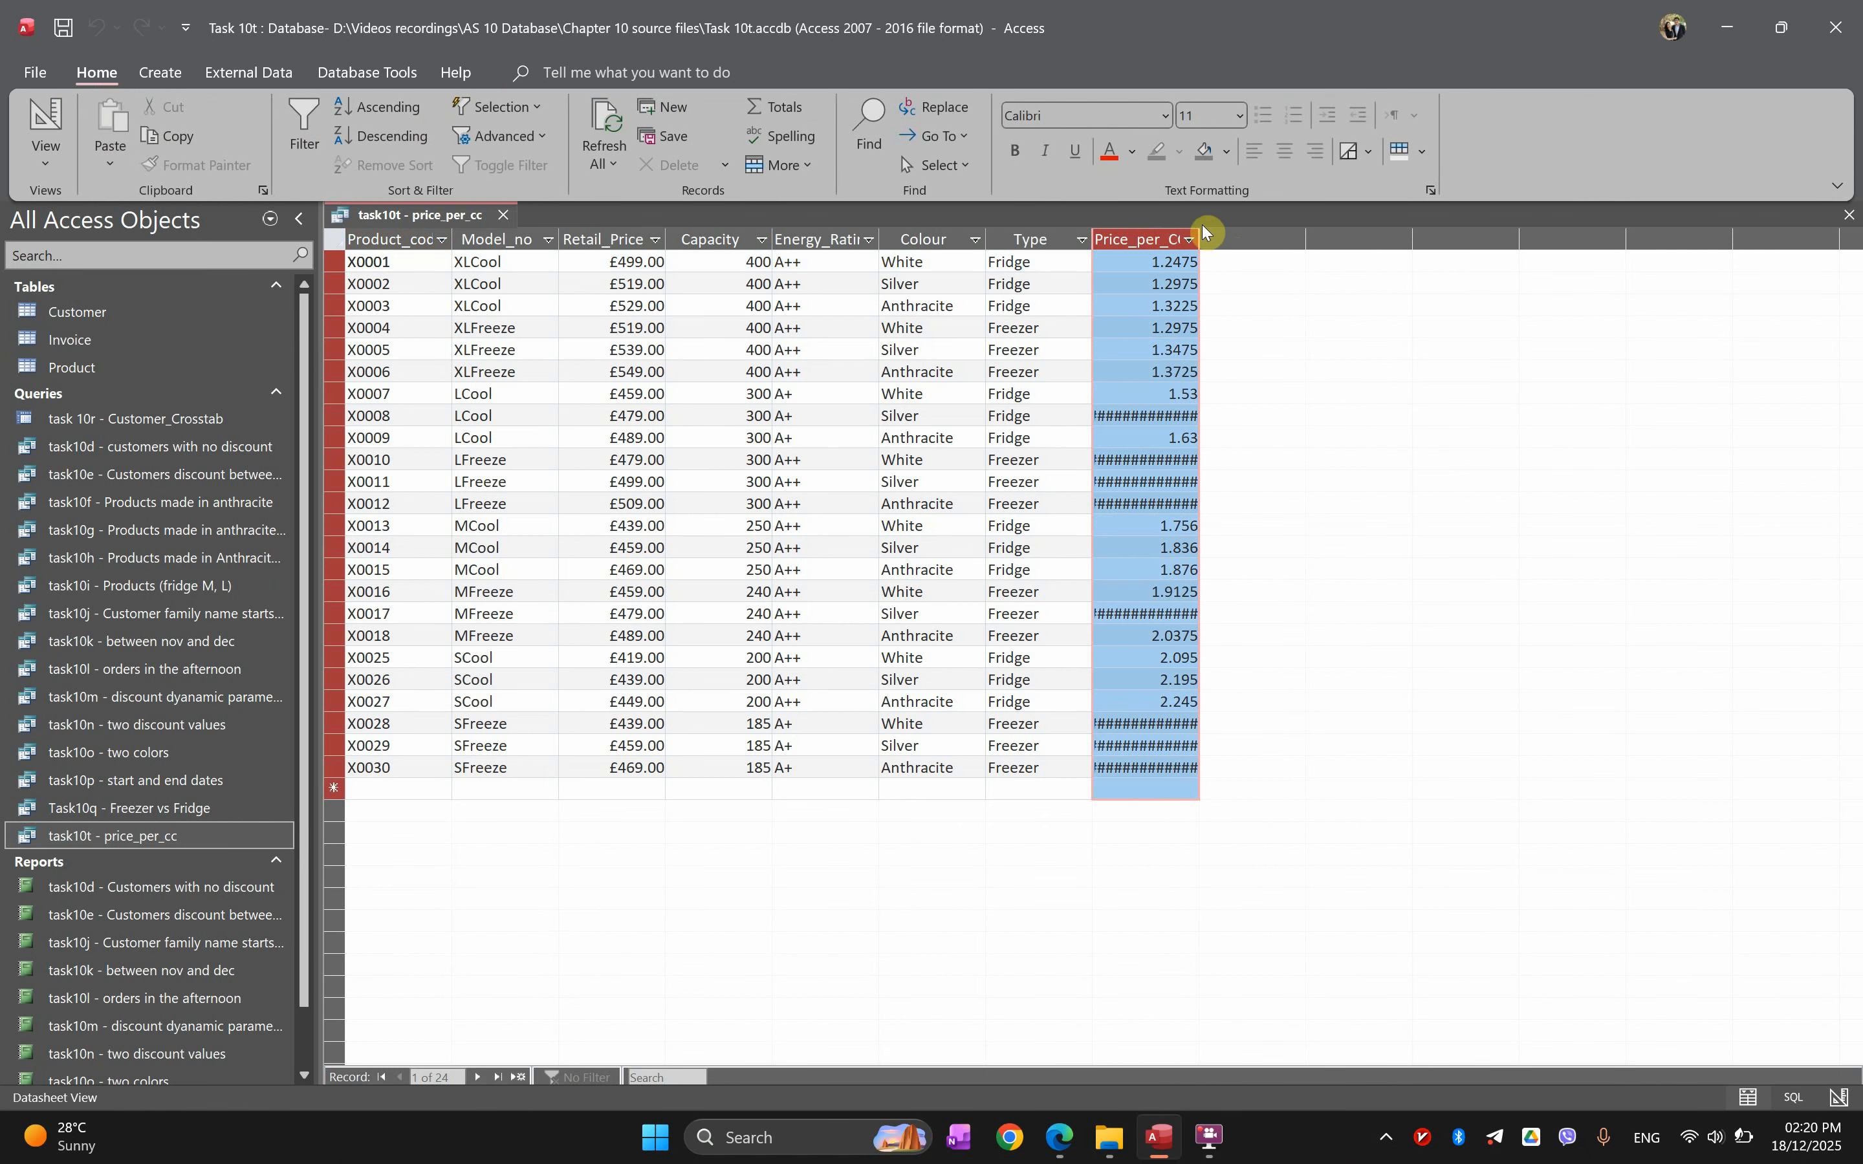
drag(1201, 234, 1274, 245)
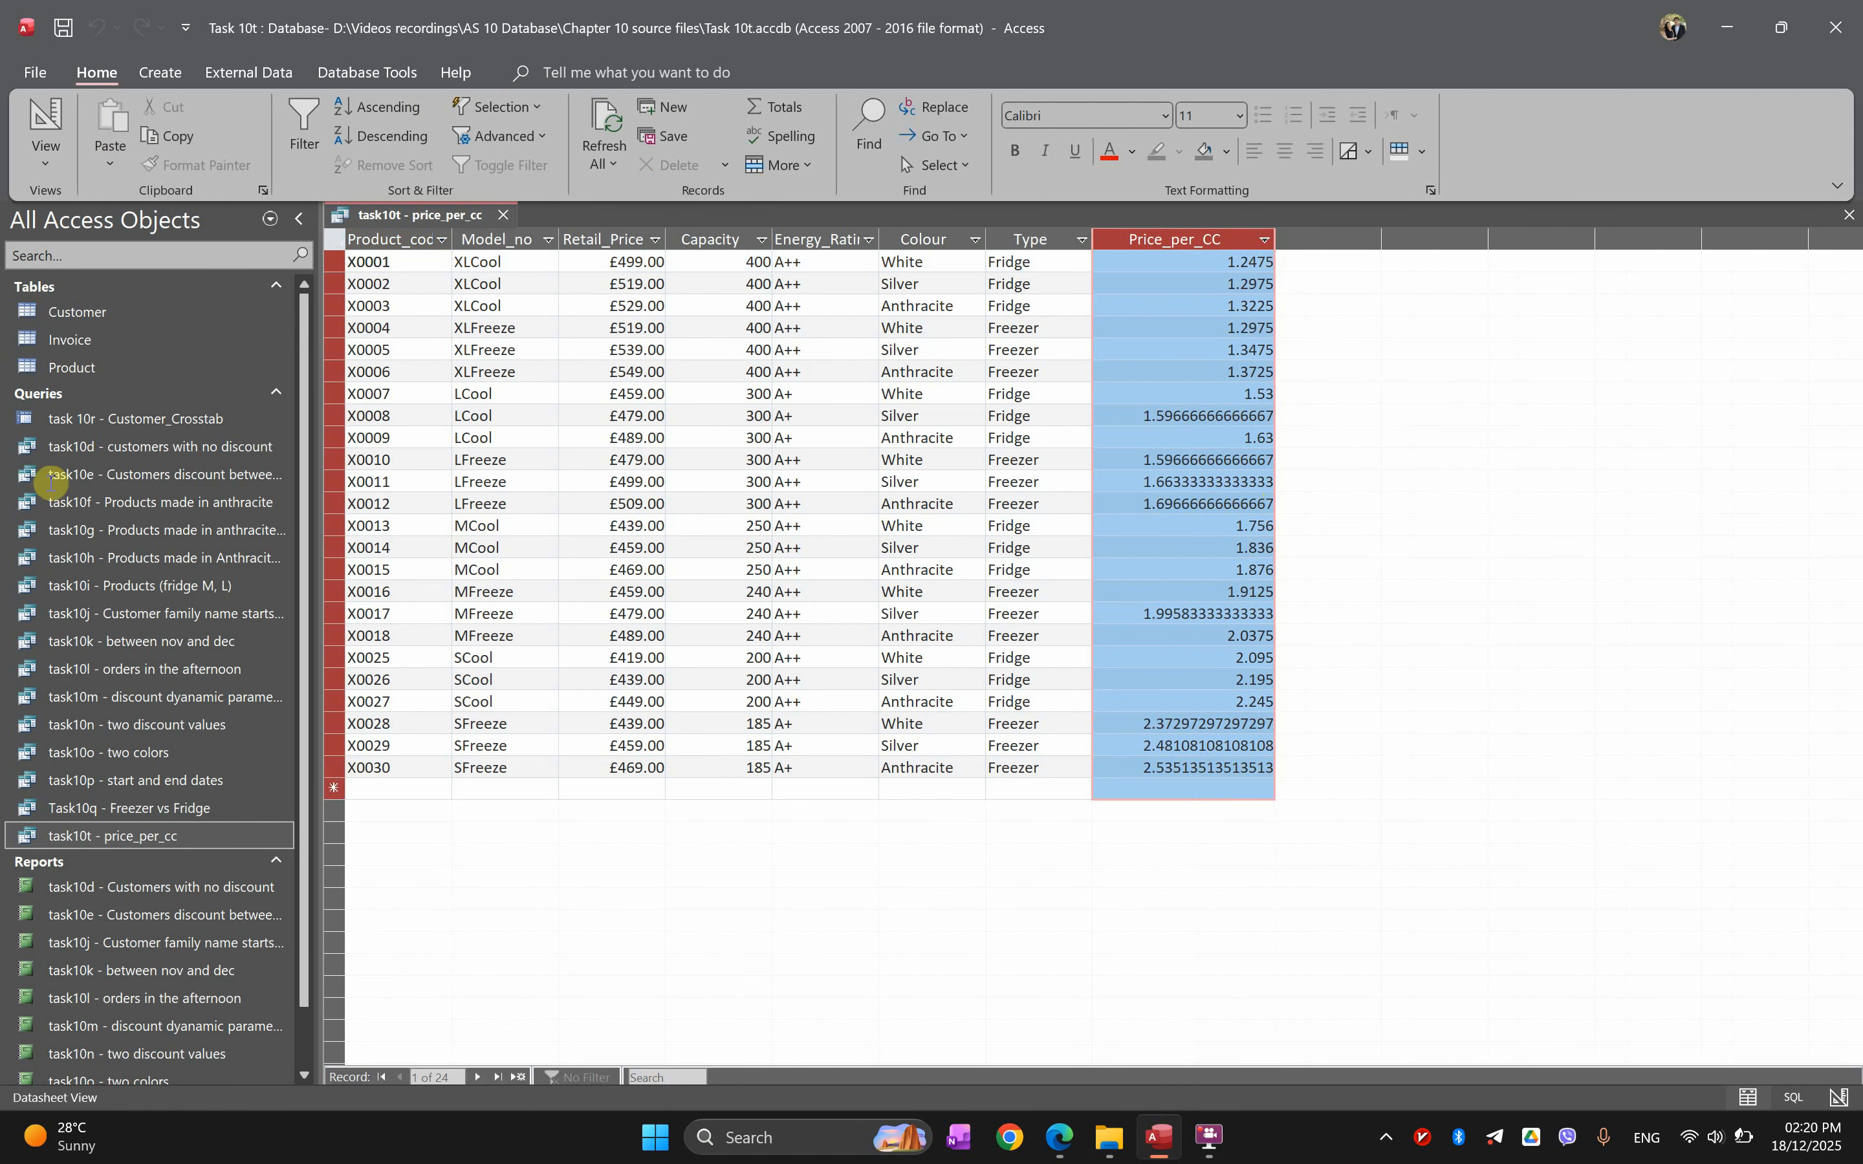
Format the Price_per_CC field as Currency with 2 decimal places in the query design, and rerun the query.
click(46, 123)
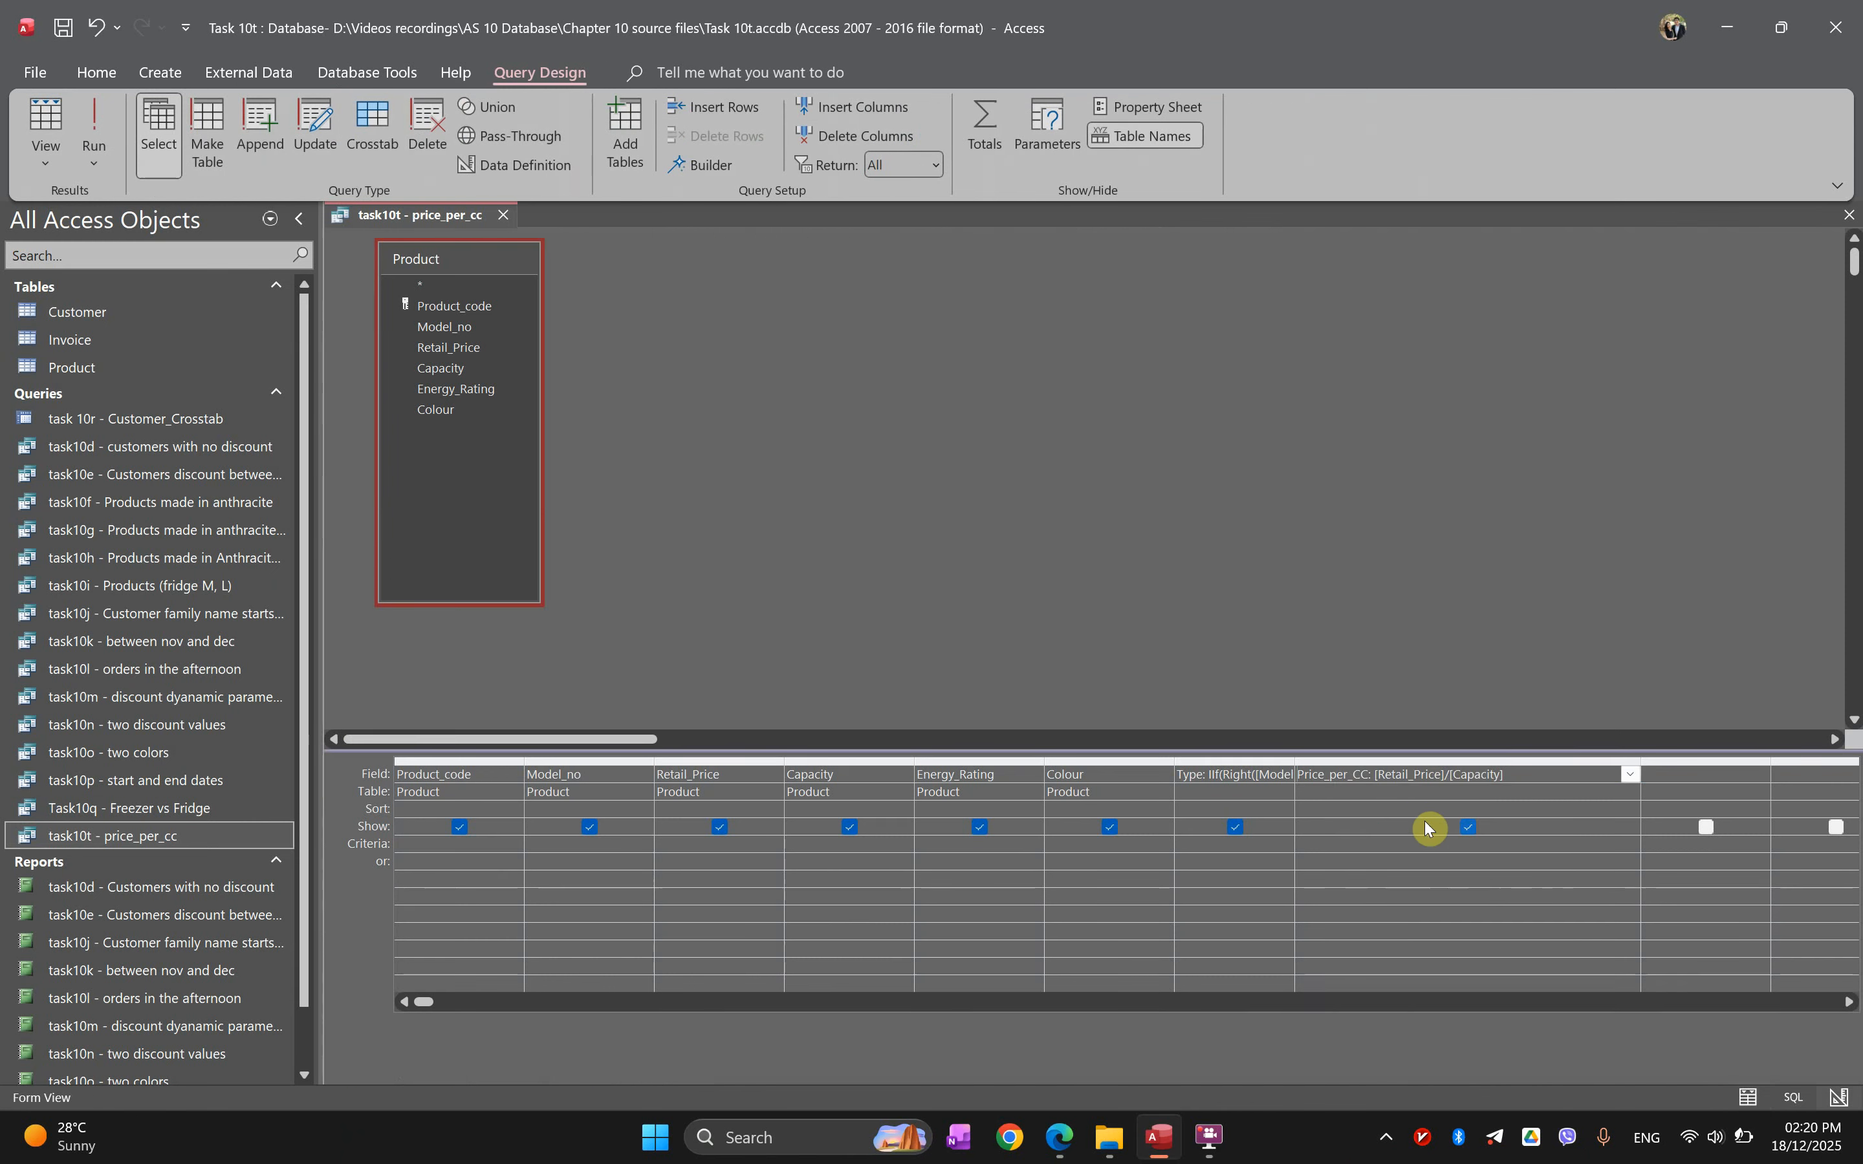
right_click(1475, 768)
click(1409, 975)
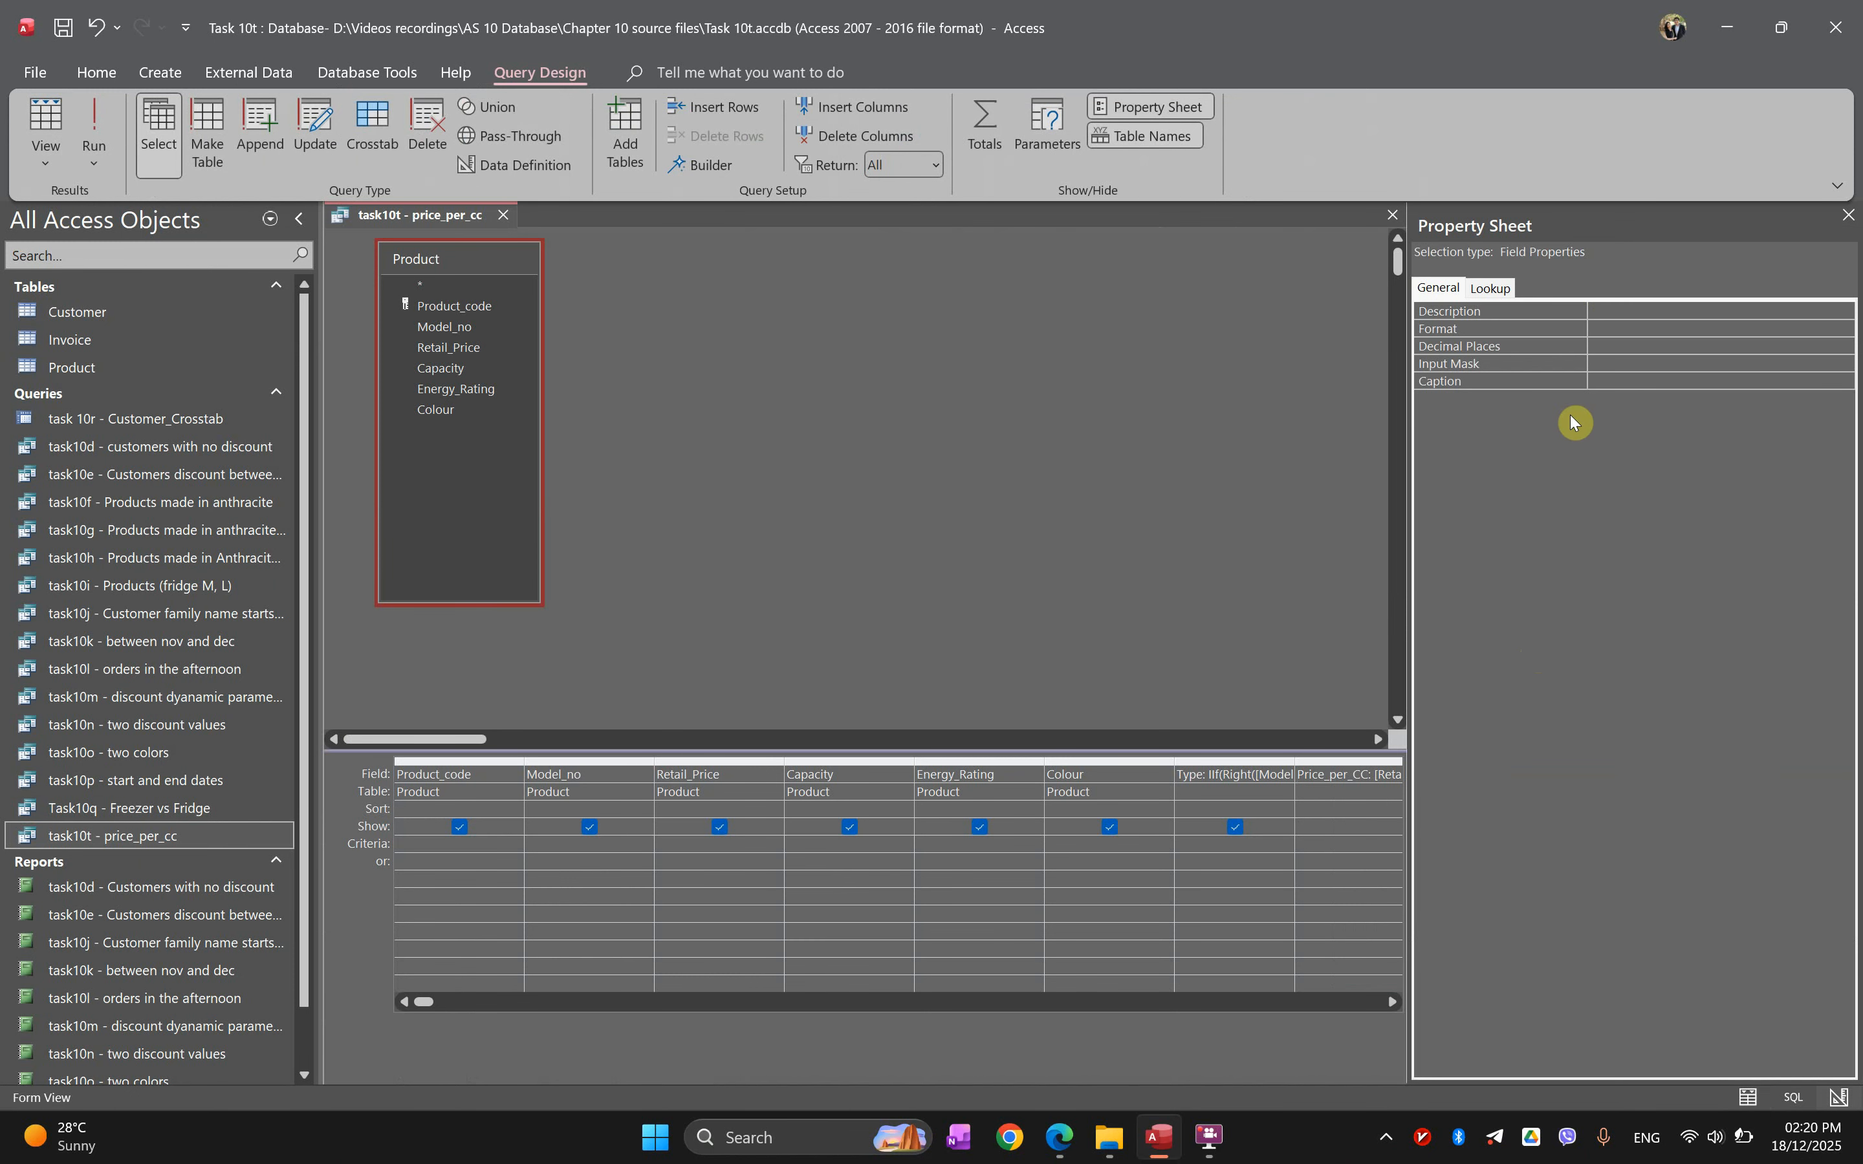
click(1619, 333)
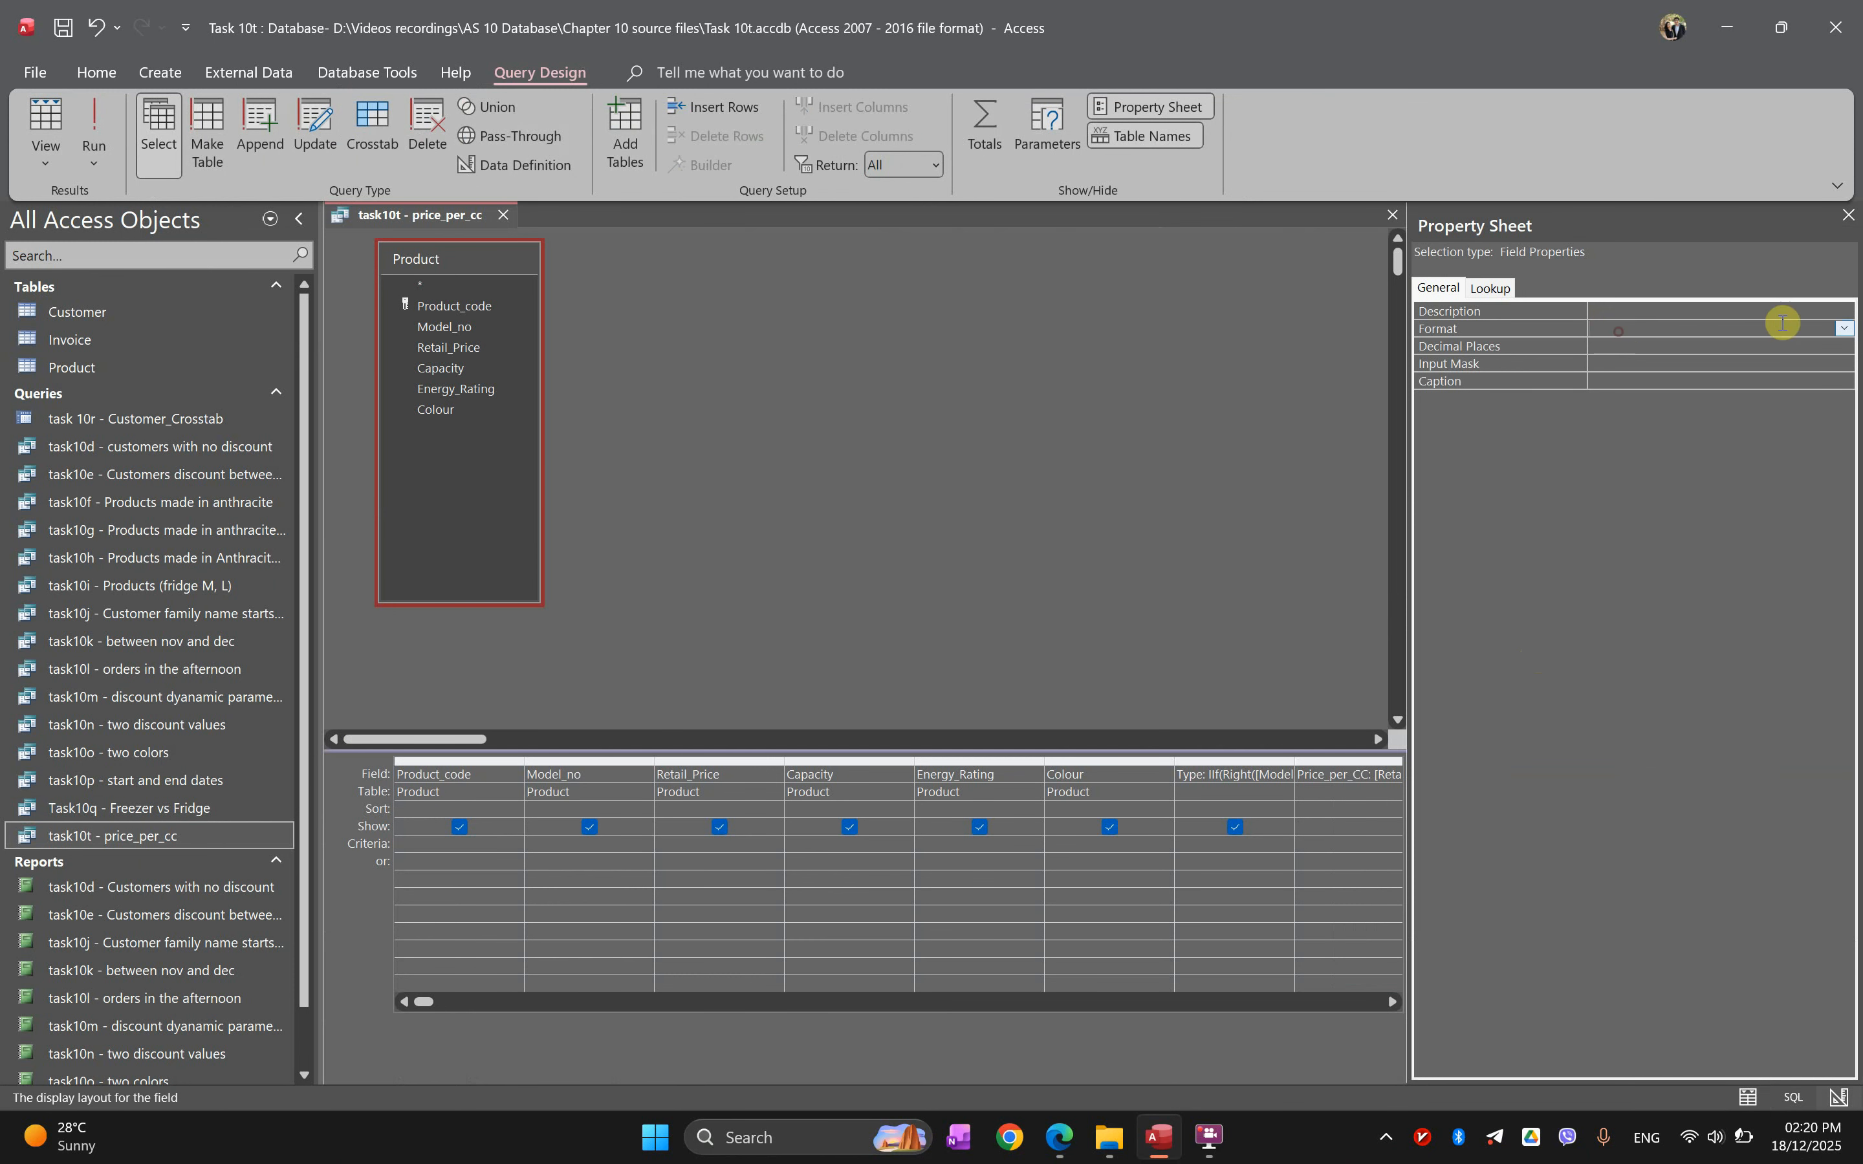
click(1845, 328)
click(1665, 370)
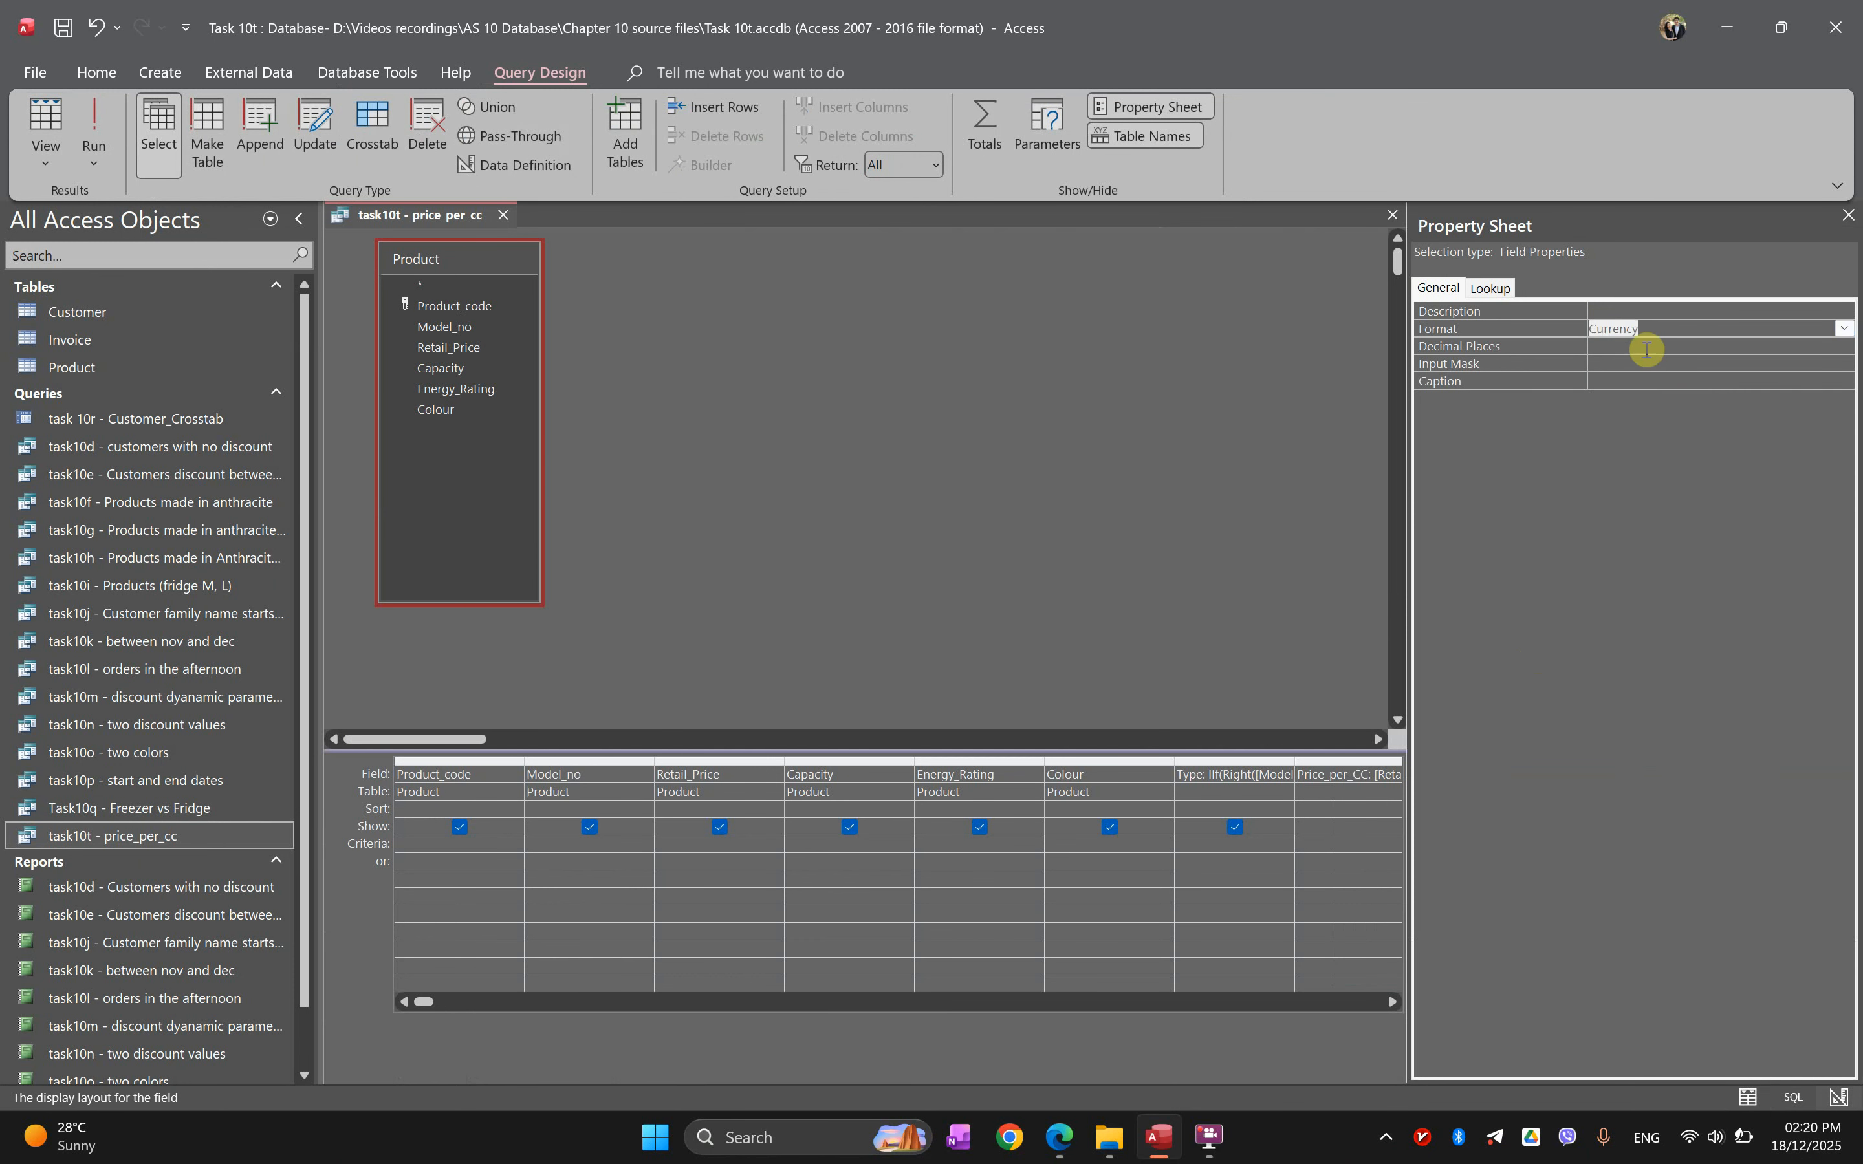
click(1646, 349)
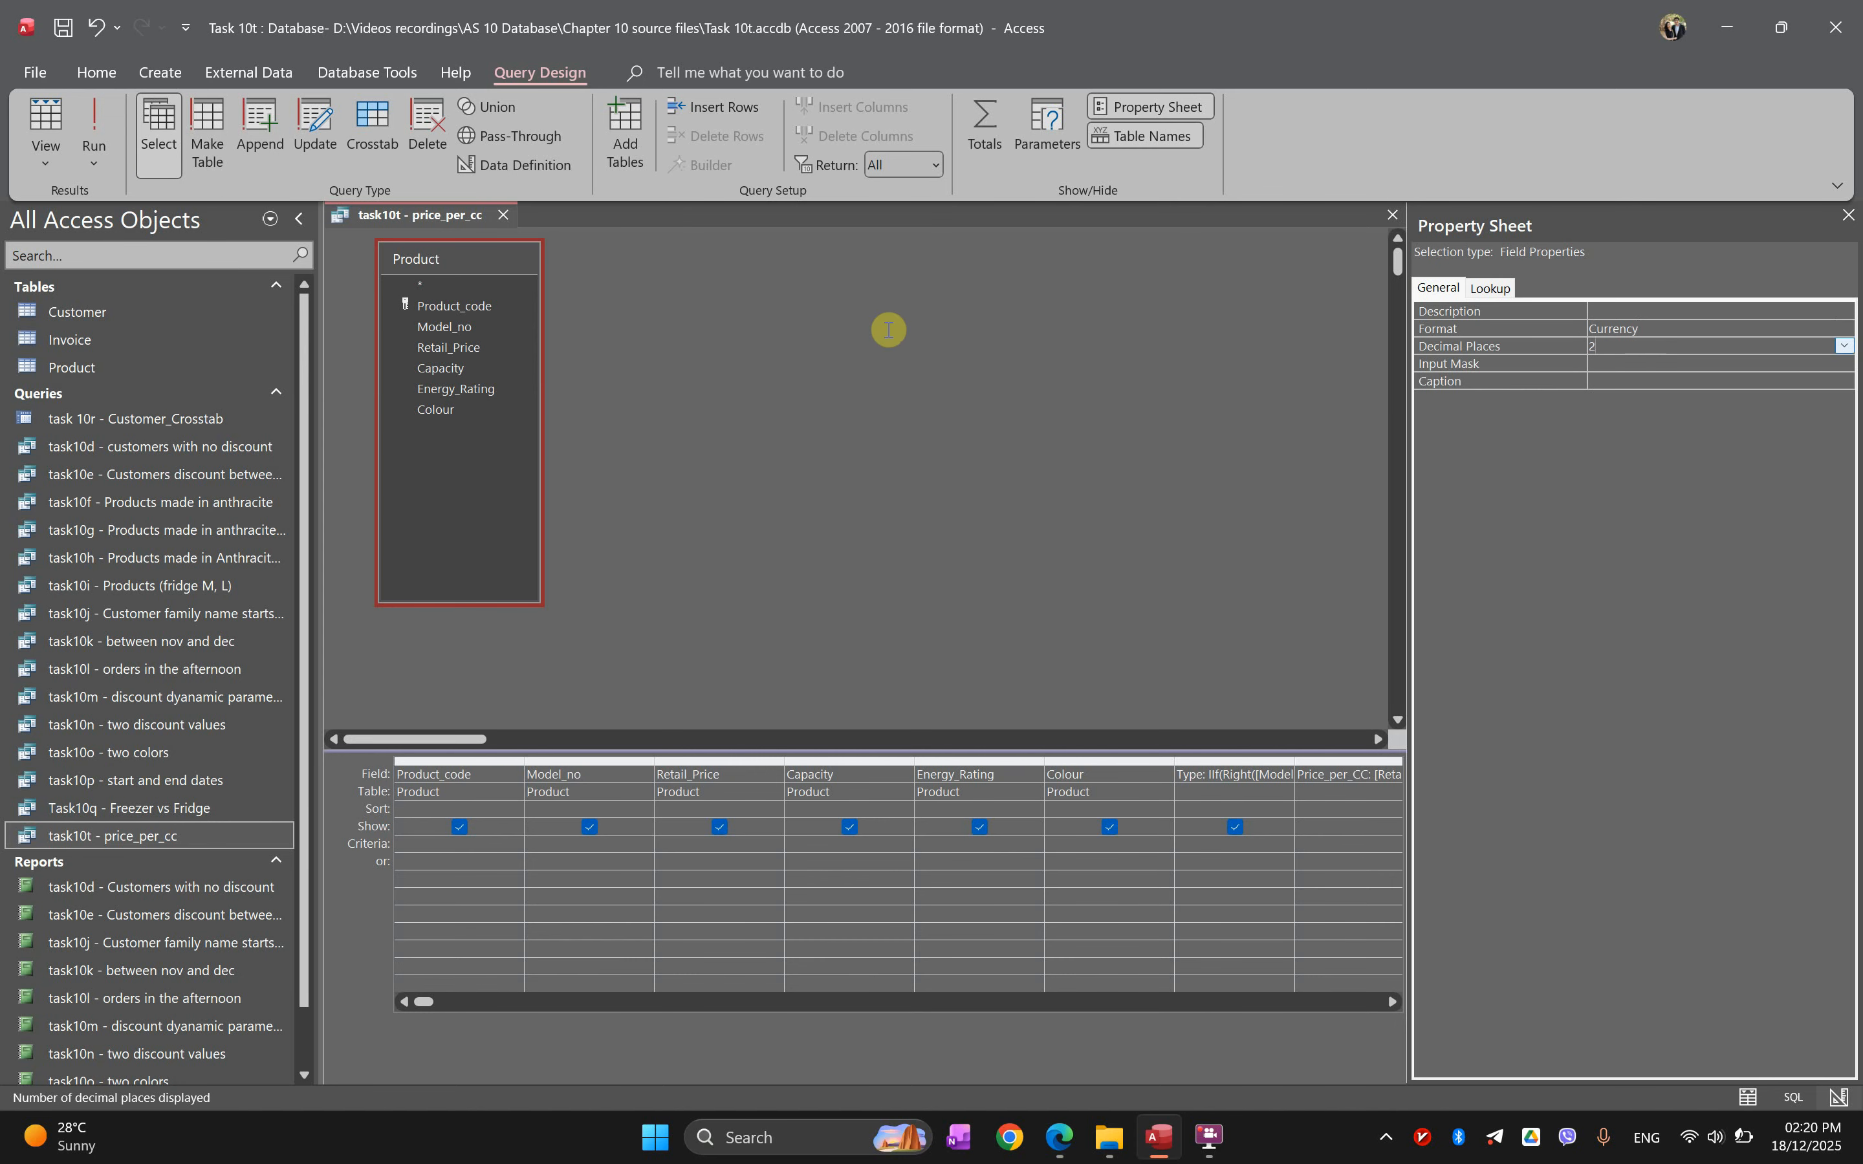
click(108, 122)
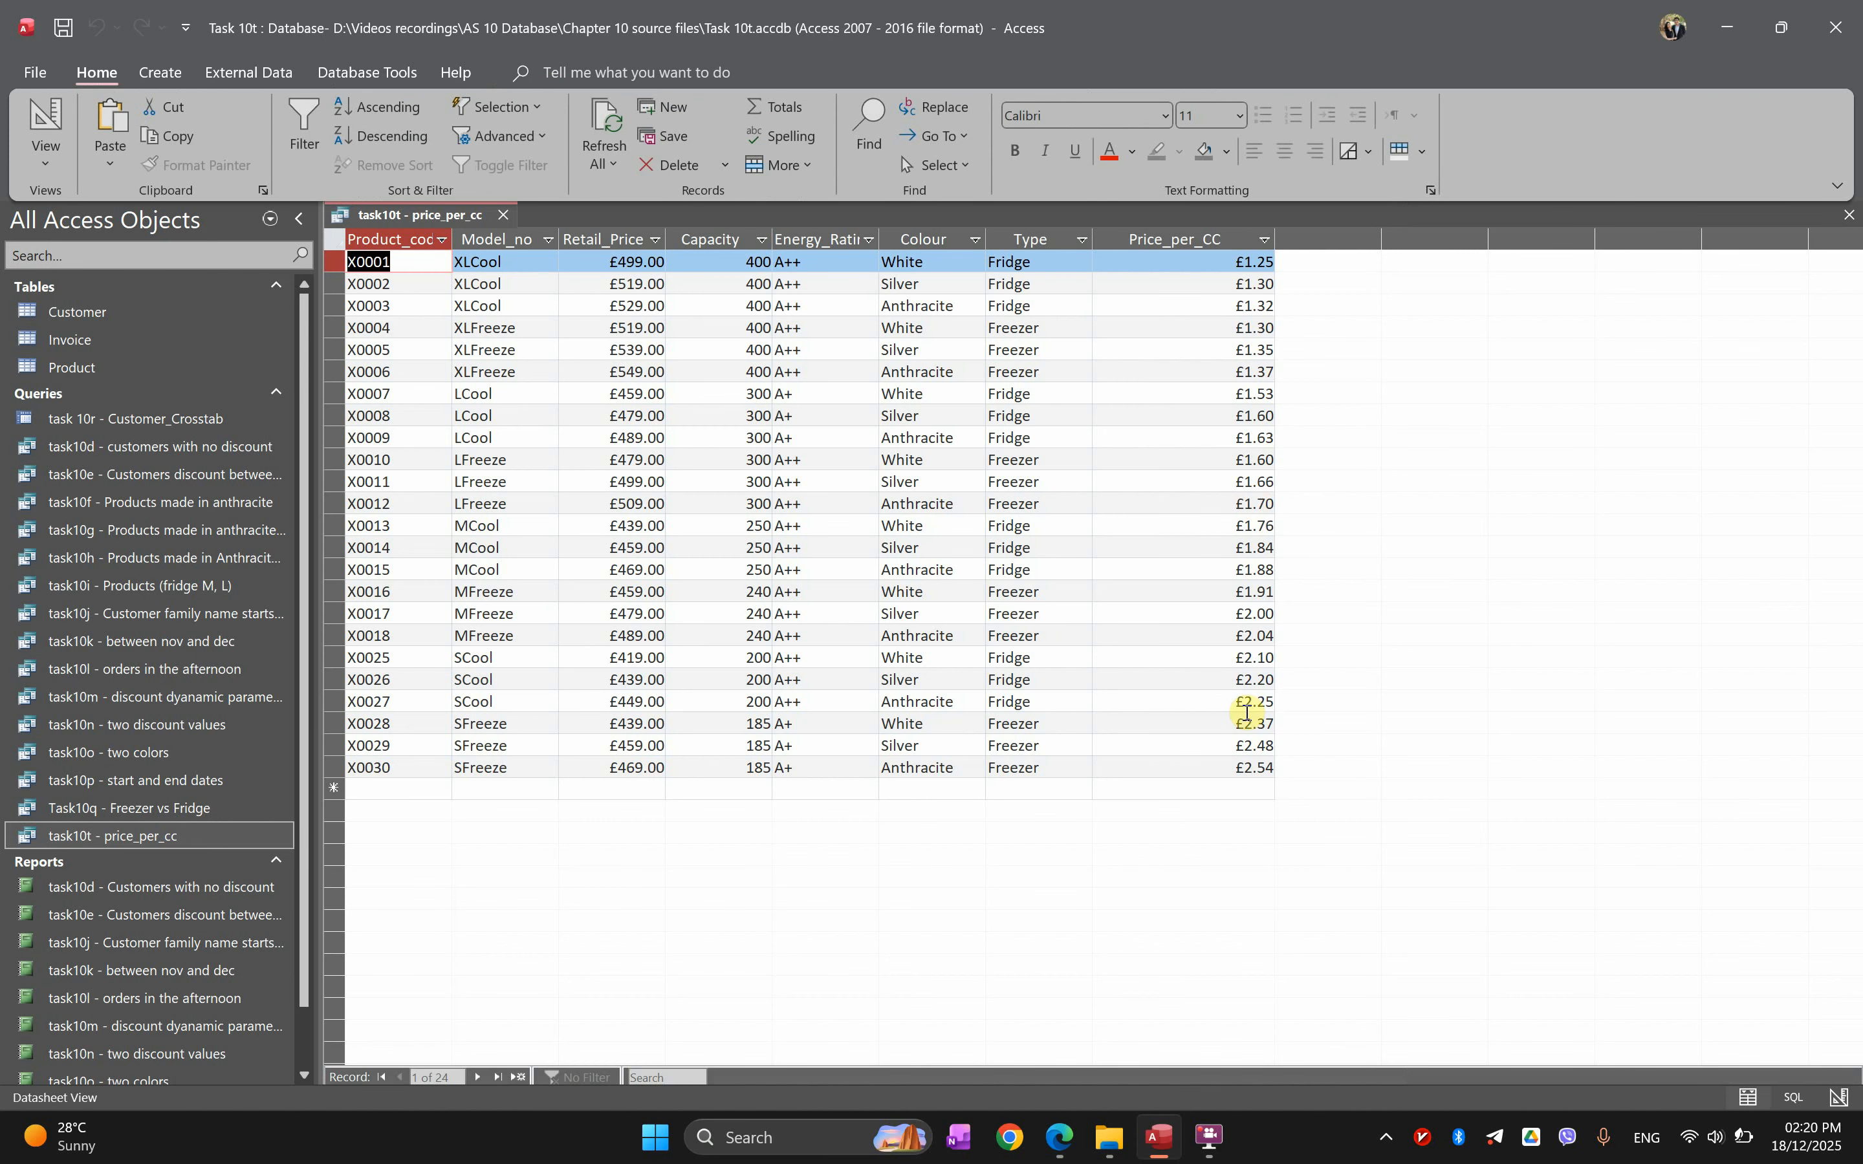
Switch to the textbook PDF and read the Task 10t instructions for creating the report.
key(alt+Tab)
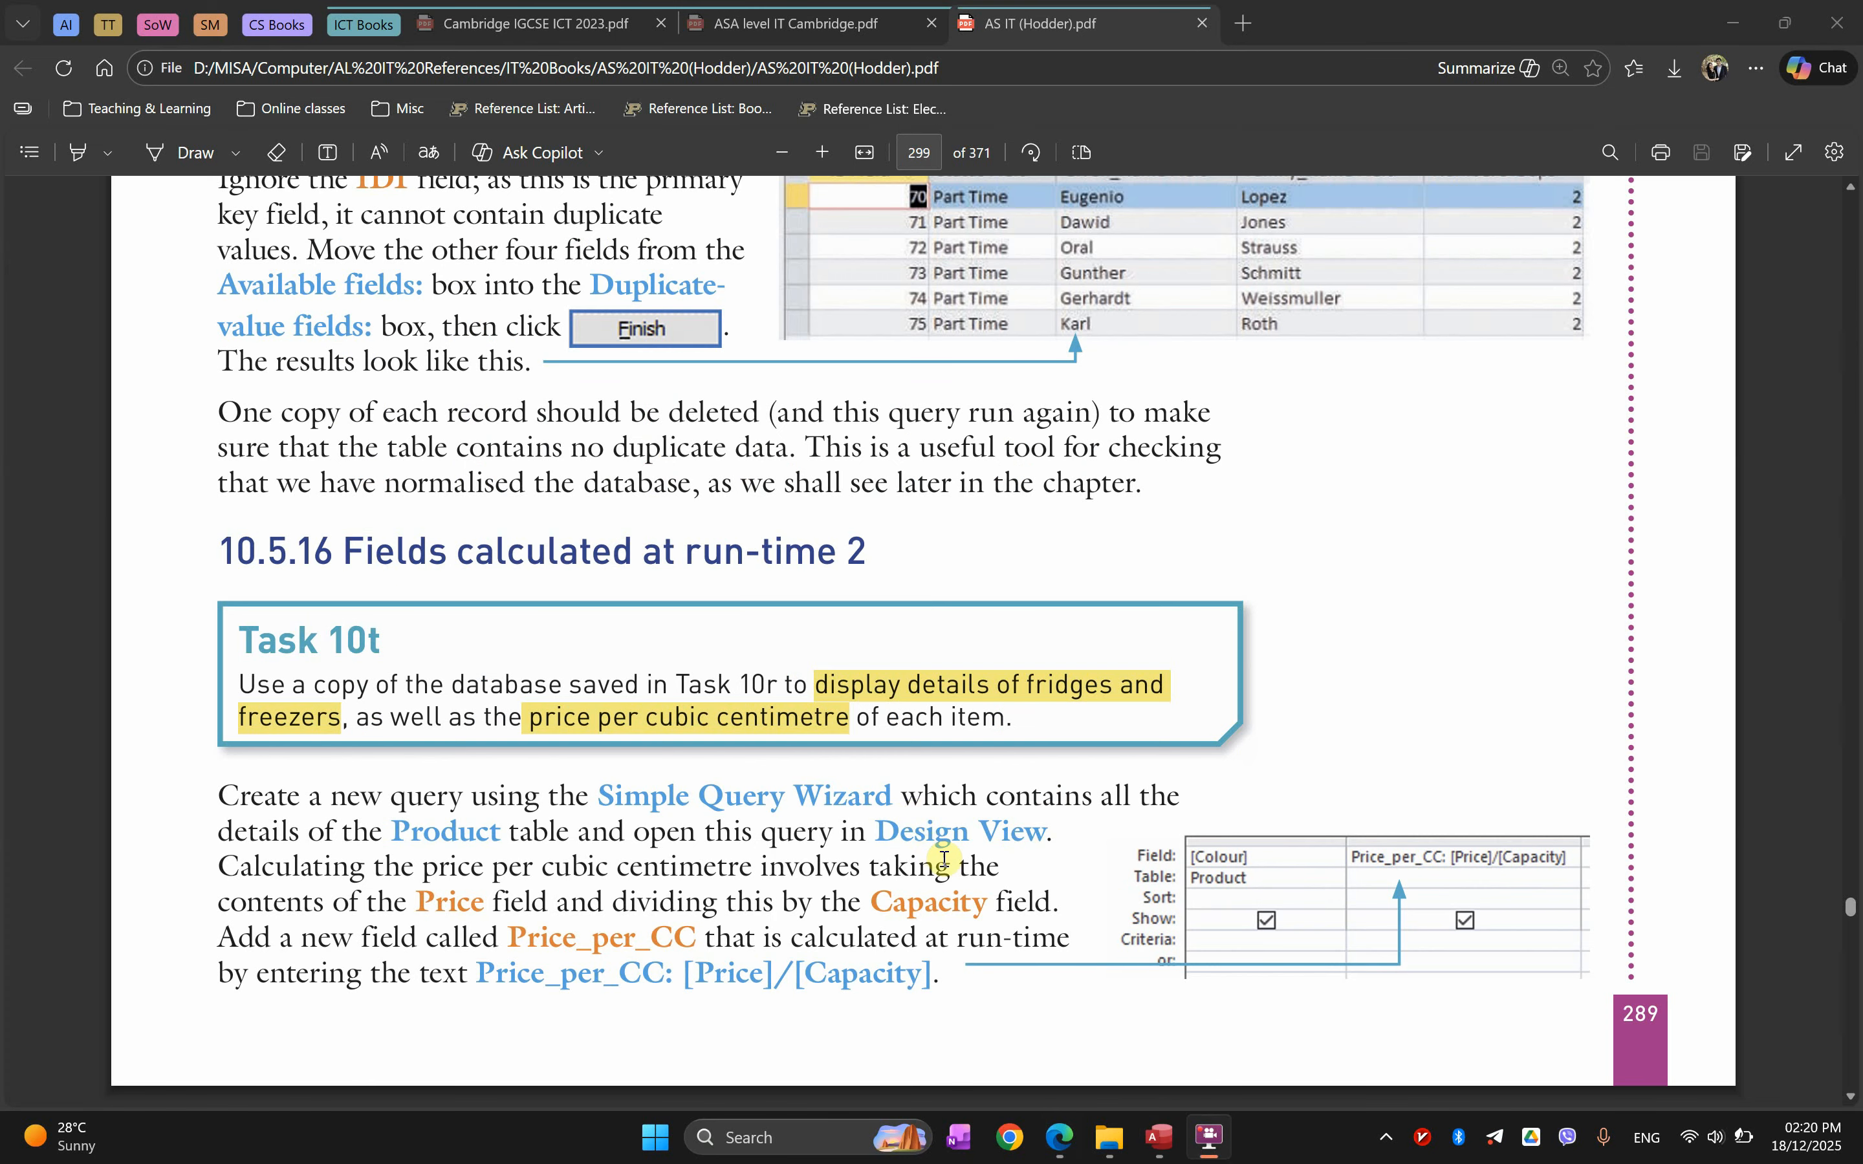
scroll(945, 860, down, 3)
scroll(945, 859, down, 6)
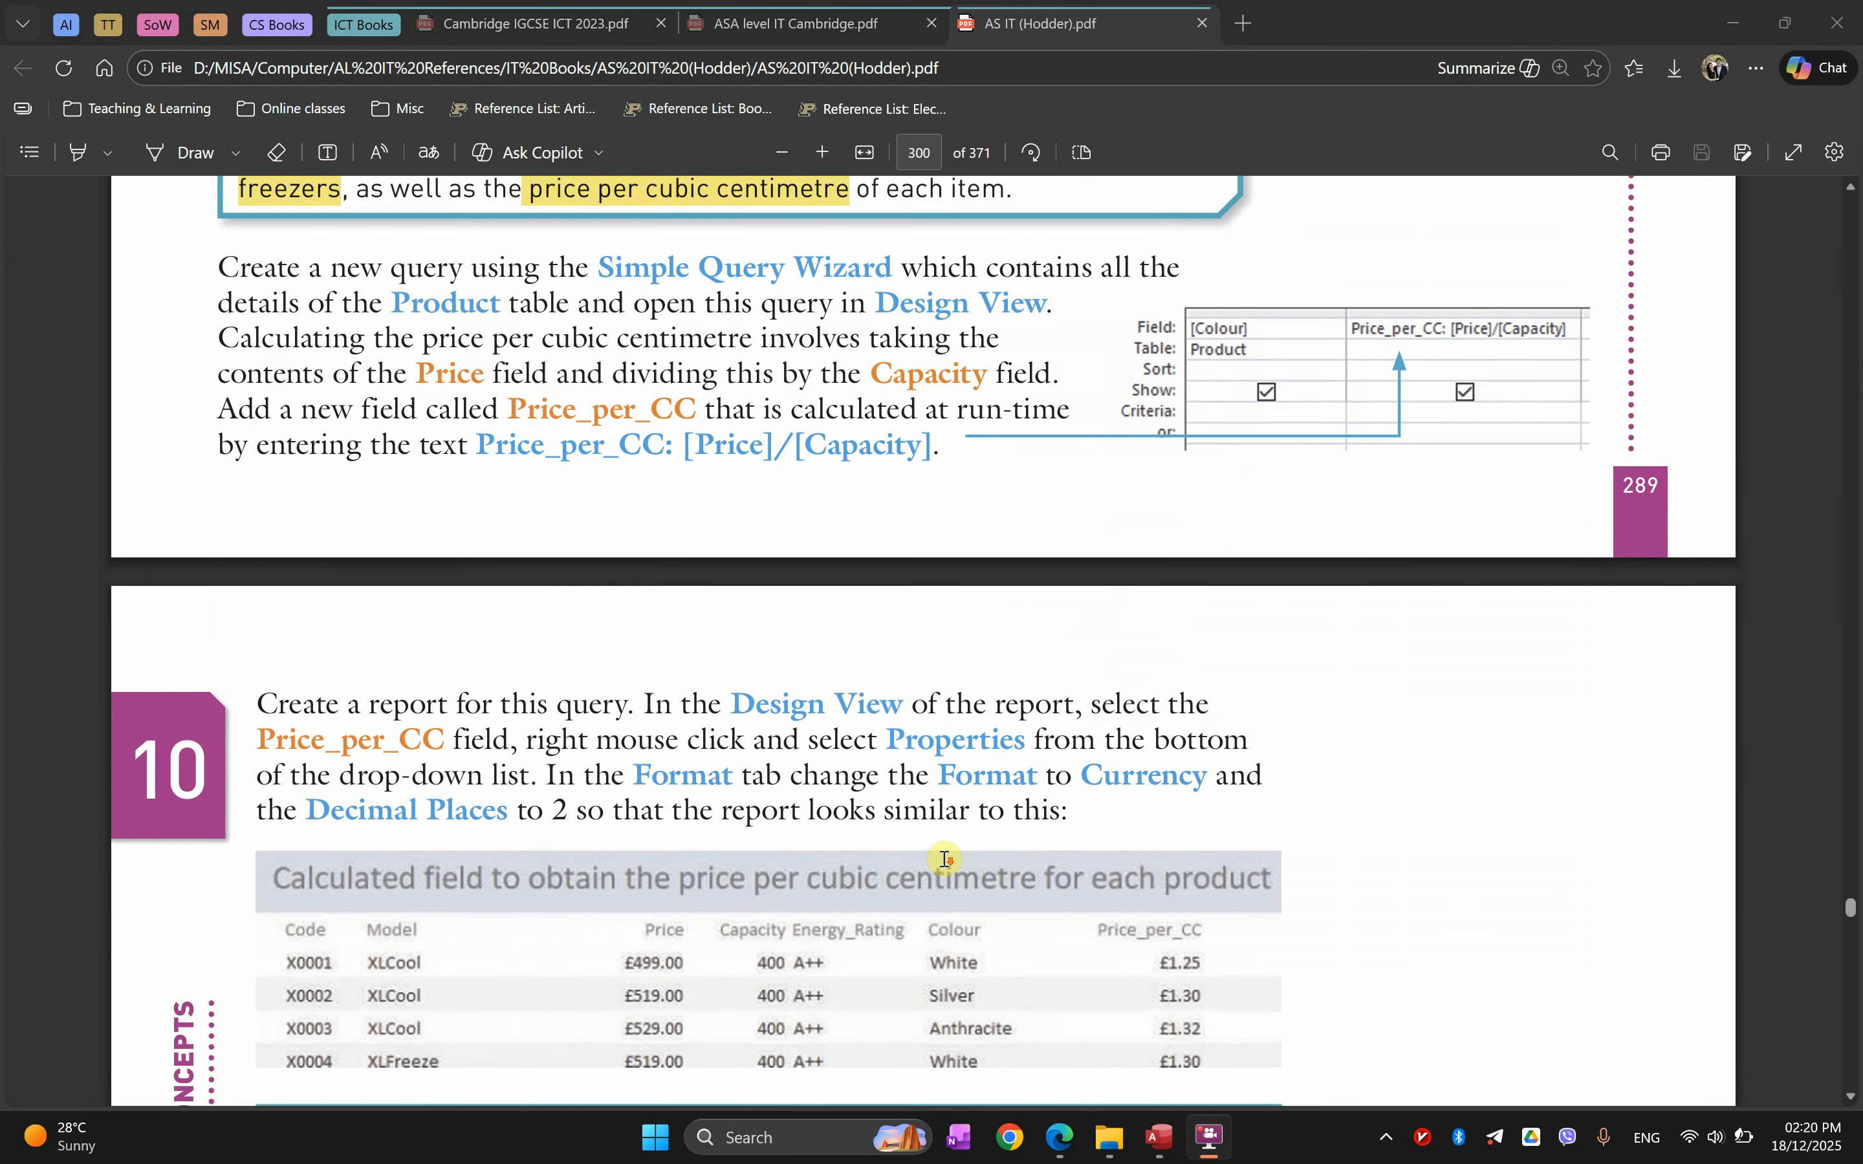
scroll(1050, 961, up, 5)
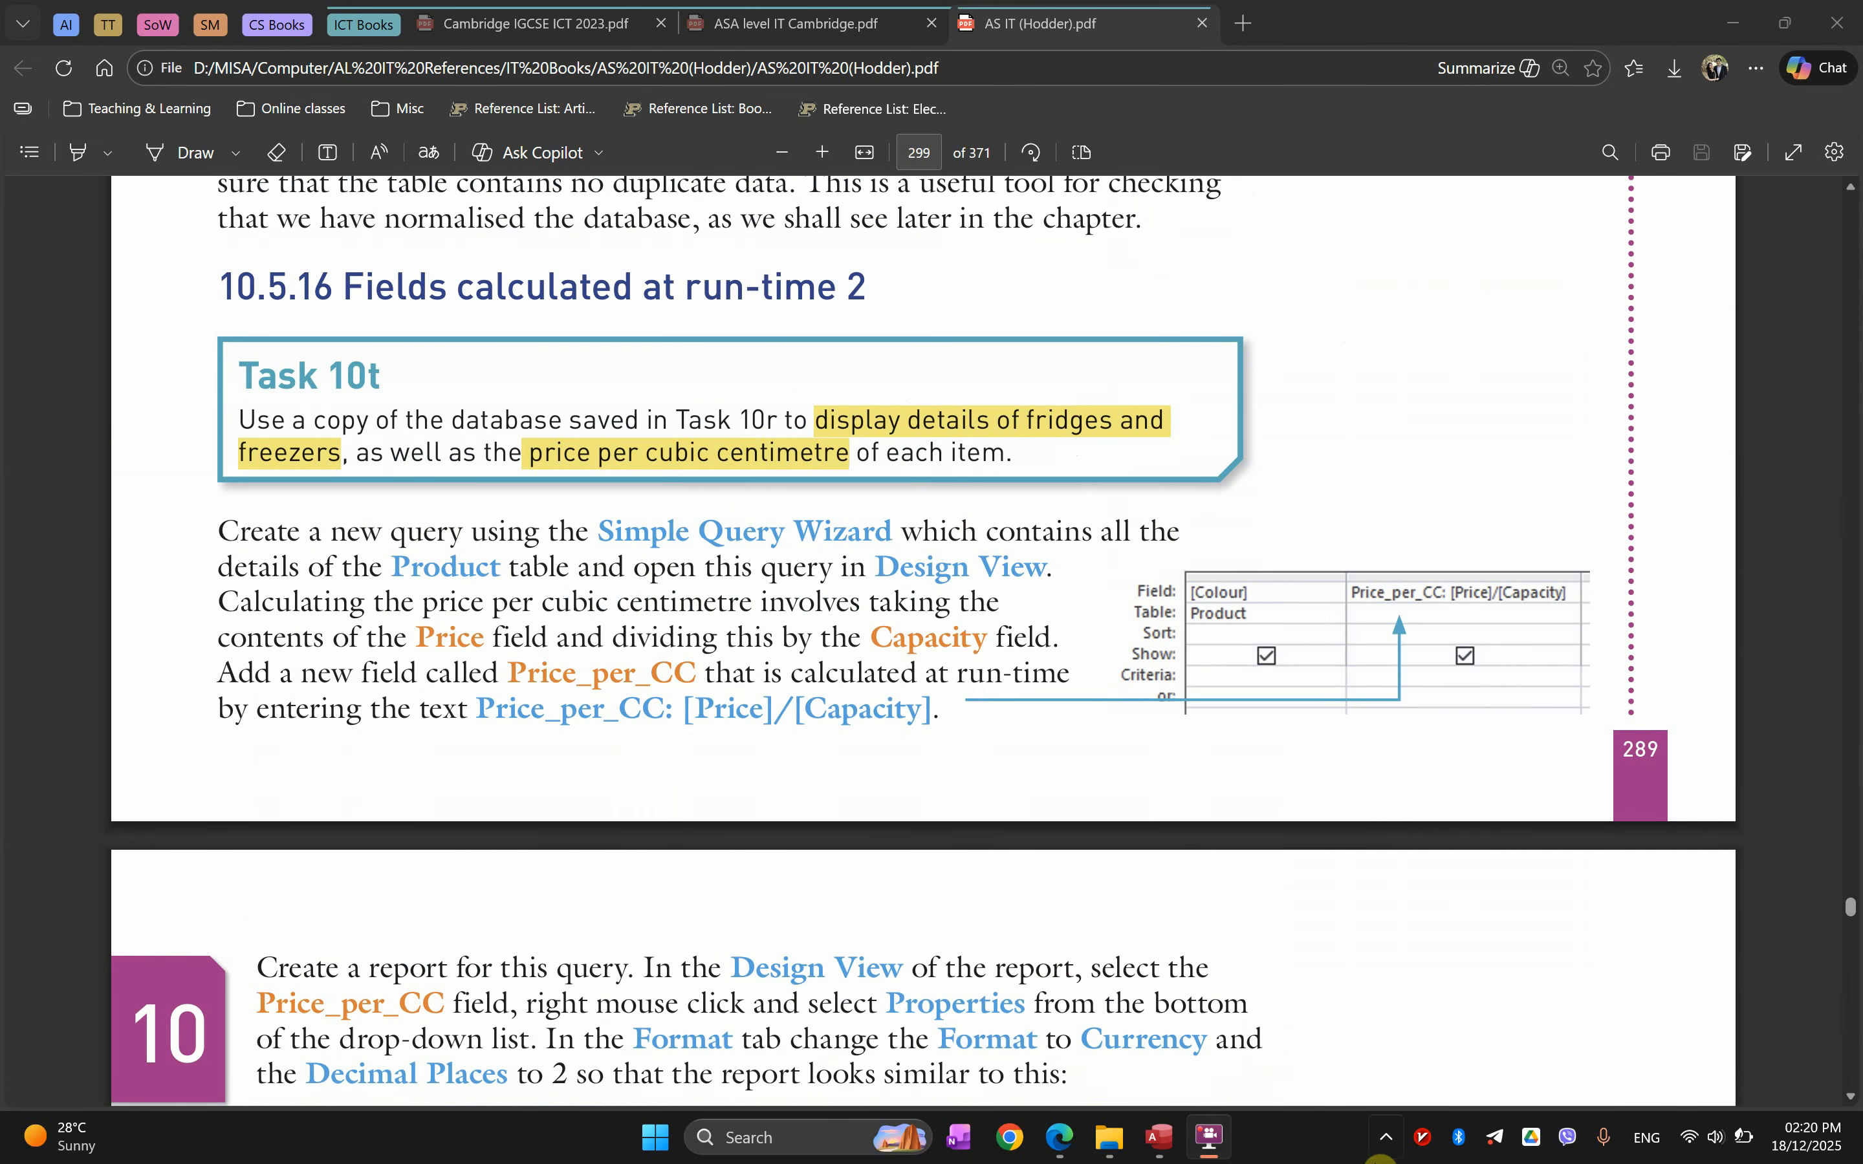
scroll(1049, 961, down, 6)
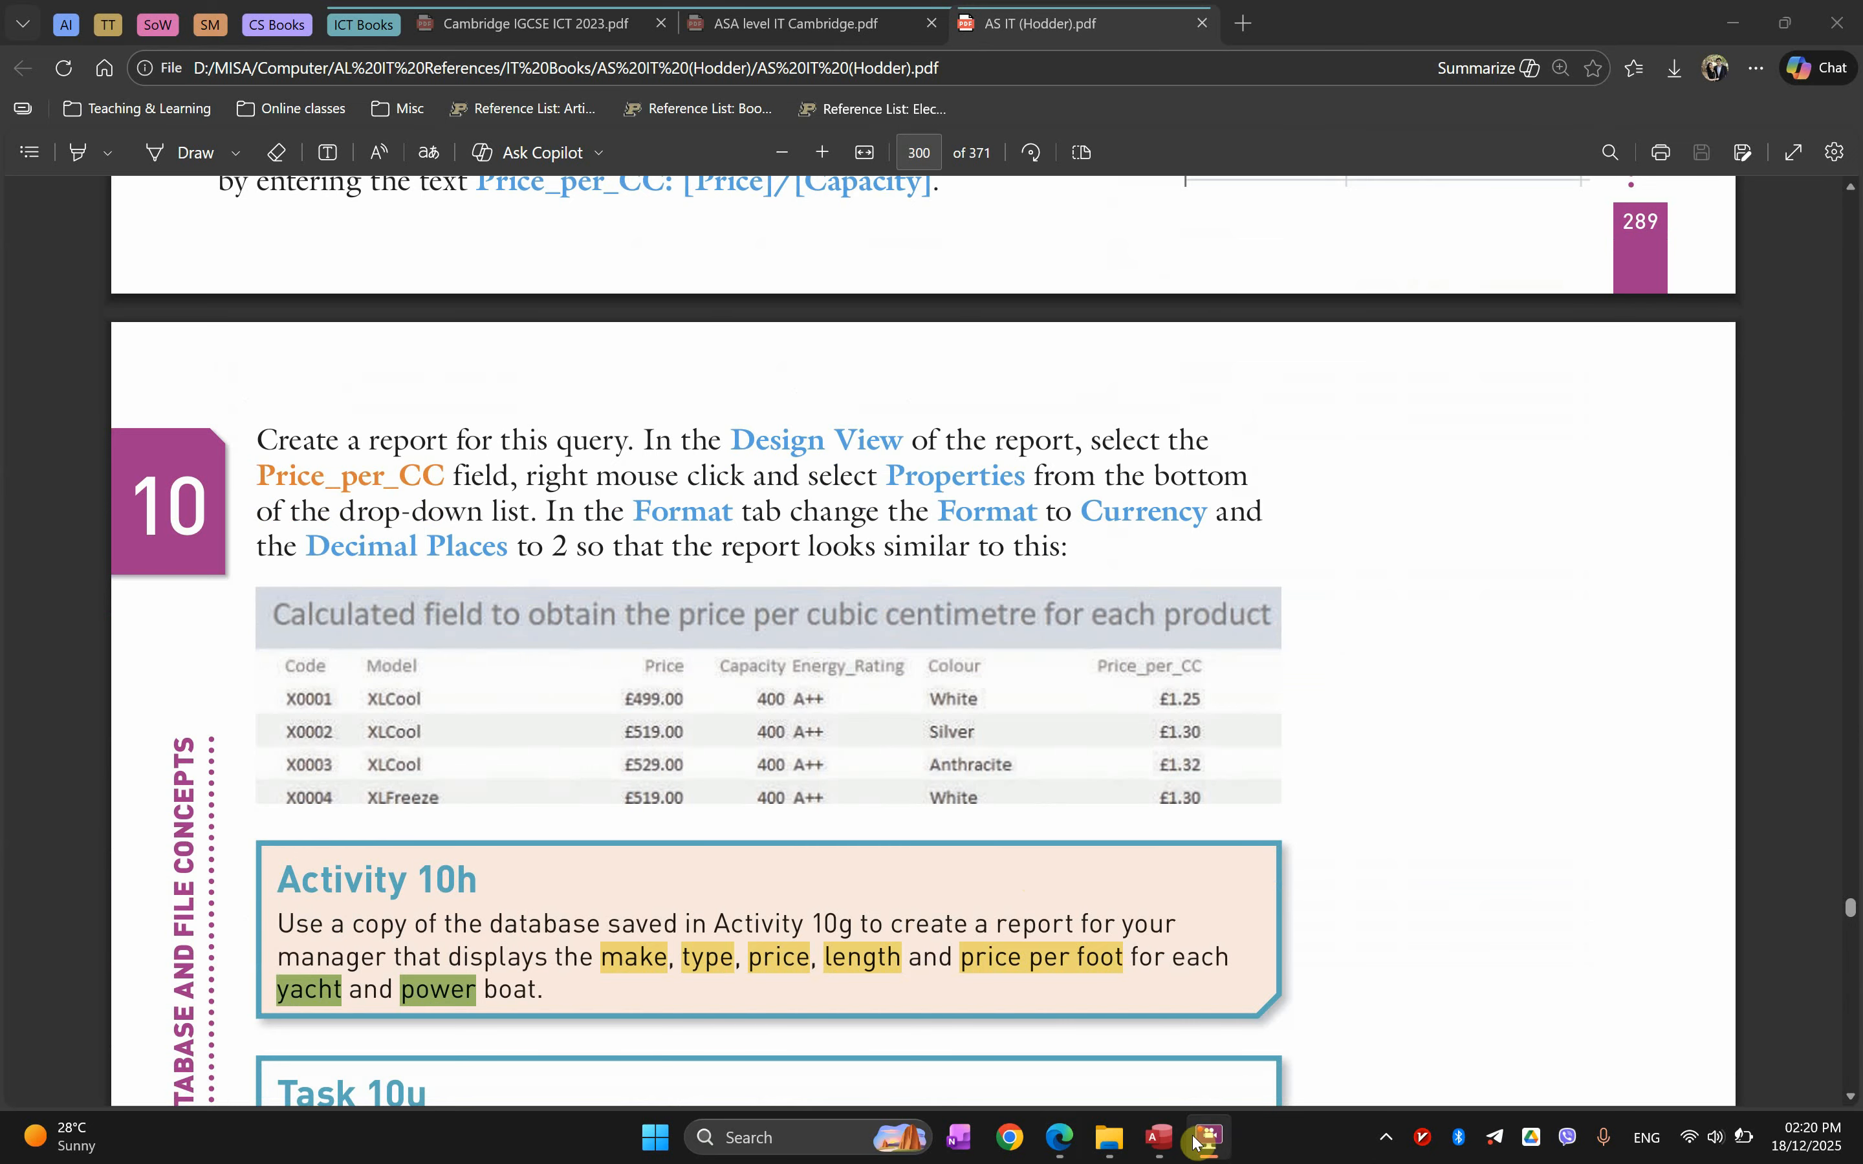
Return to Access, then save and close the task10t - price_per_cc query.
click(1158, 1137)
right_click(452, 218)
click(462, 235)
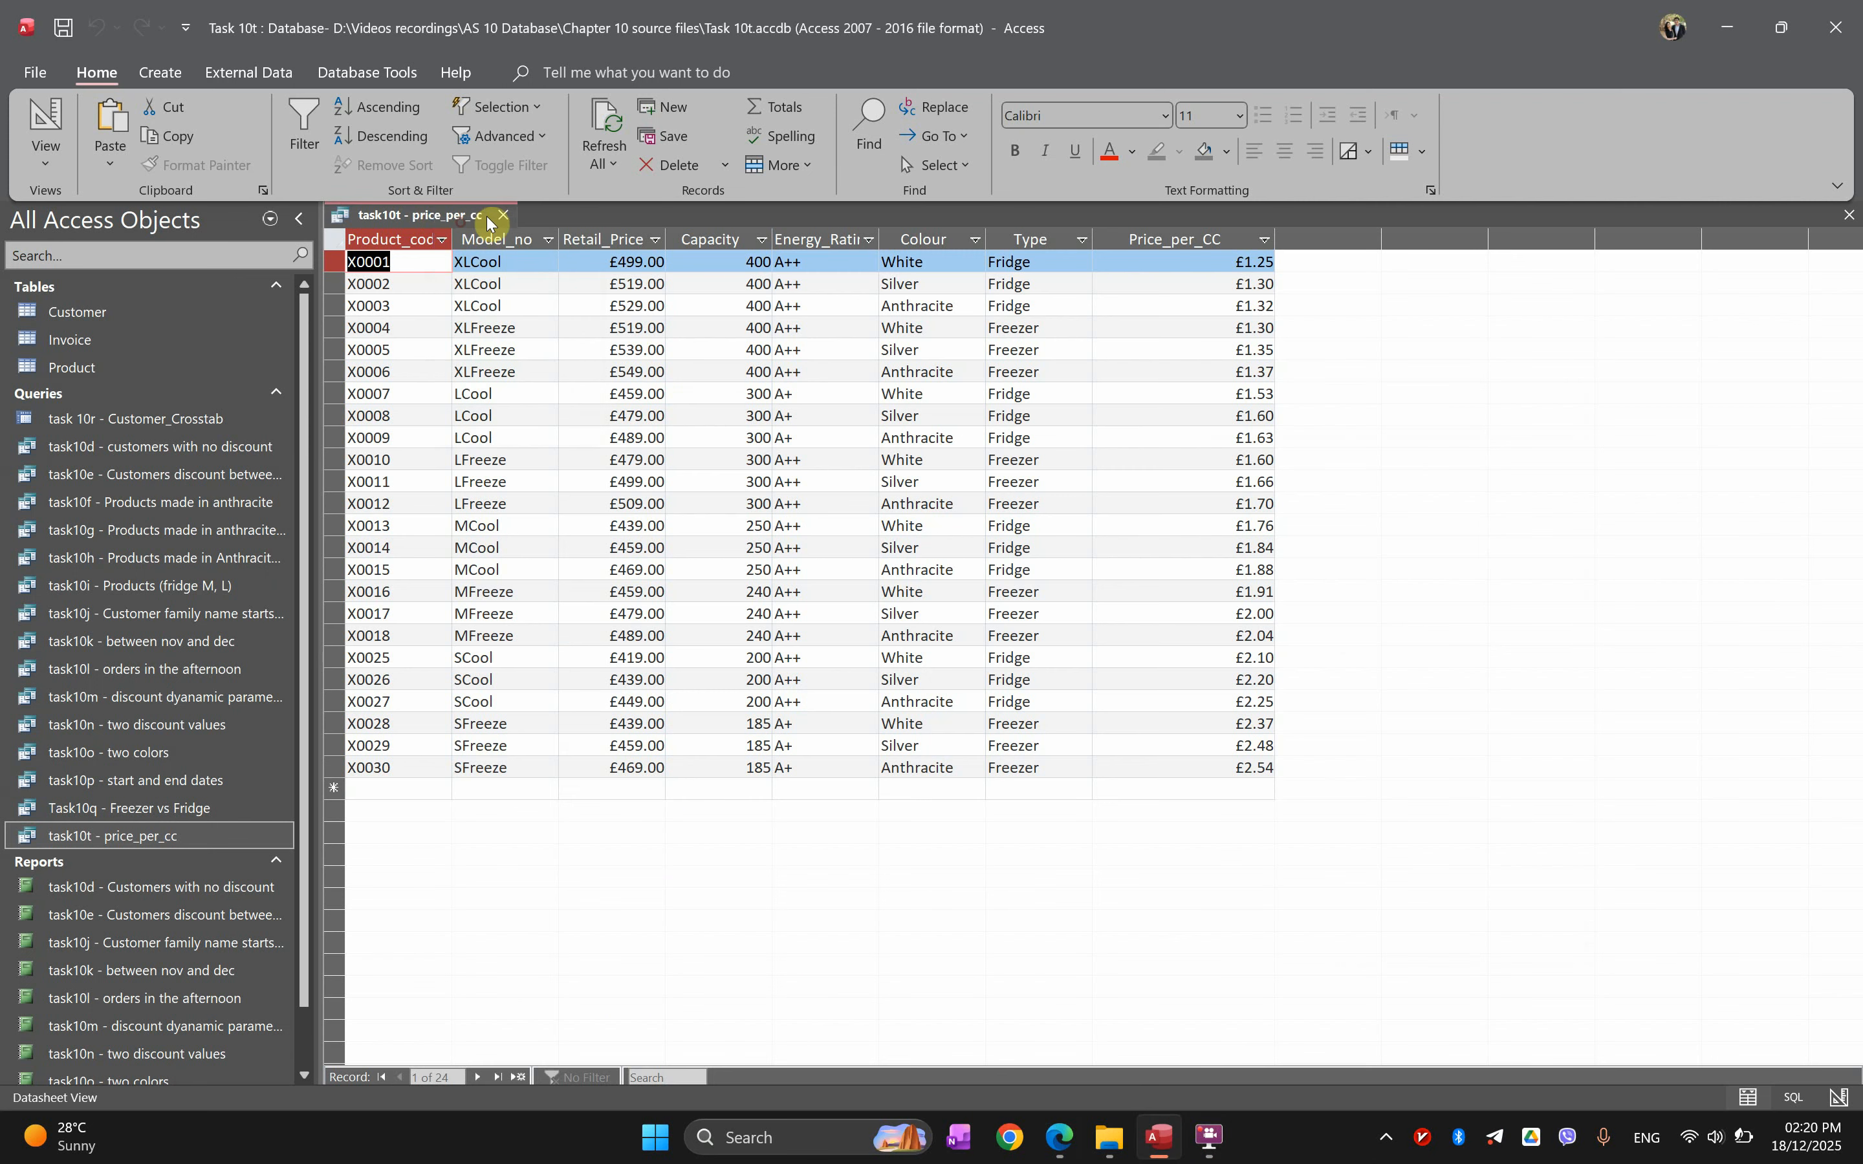
click(502, 214)
Create a report with the Report Wizard from the task10t - price_per_cc query, including all fields and keeping the default grouping and layout.
click(166, 74)
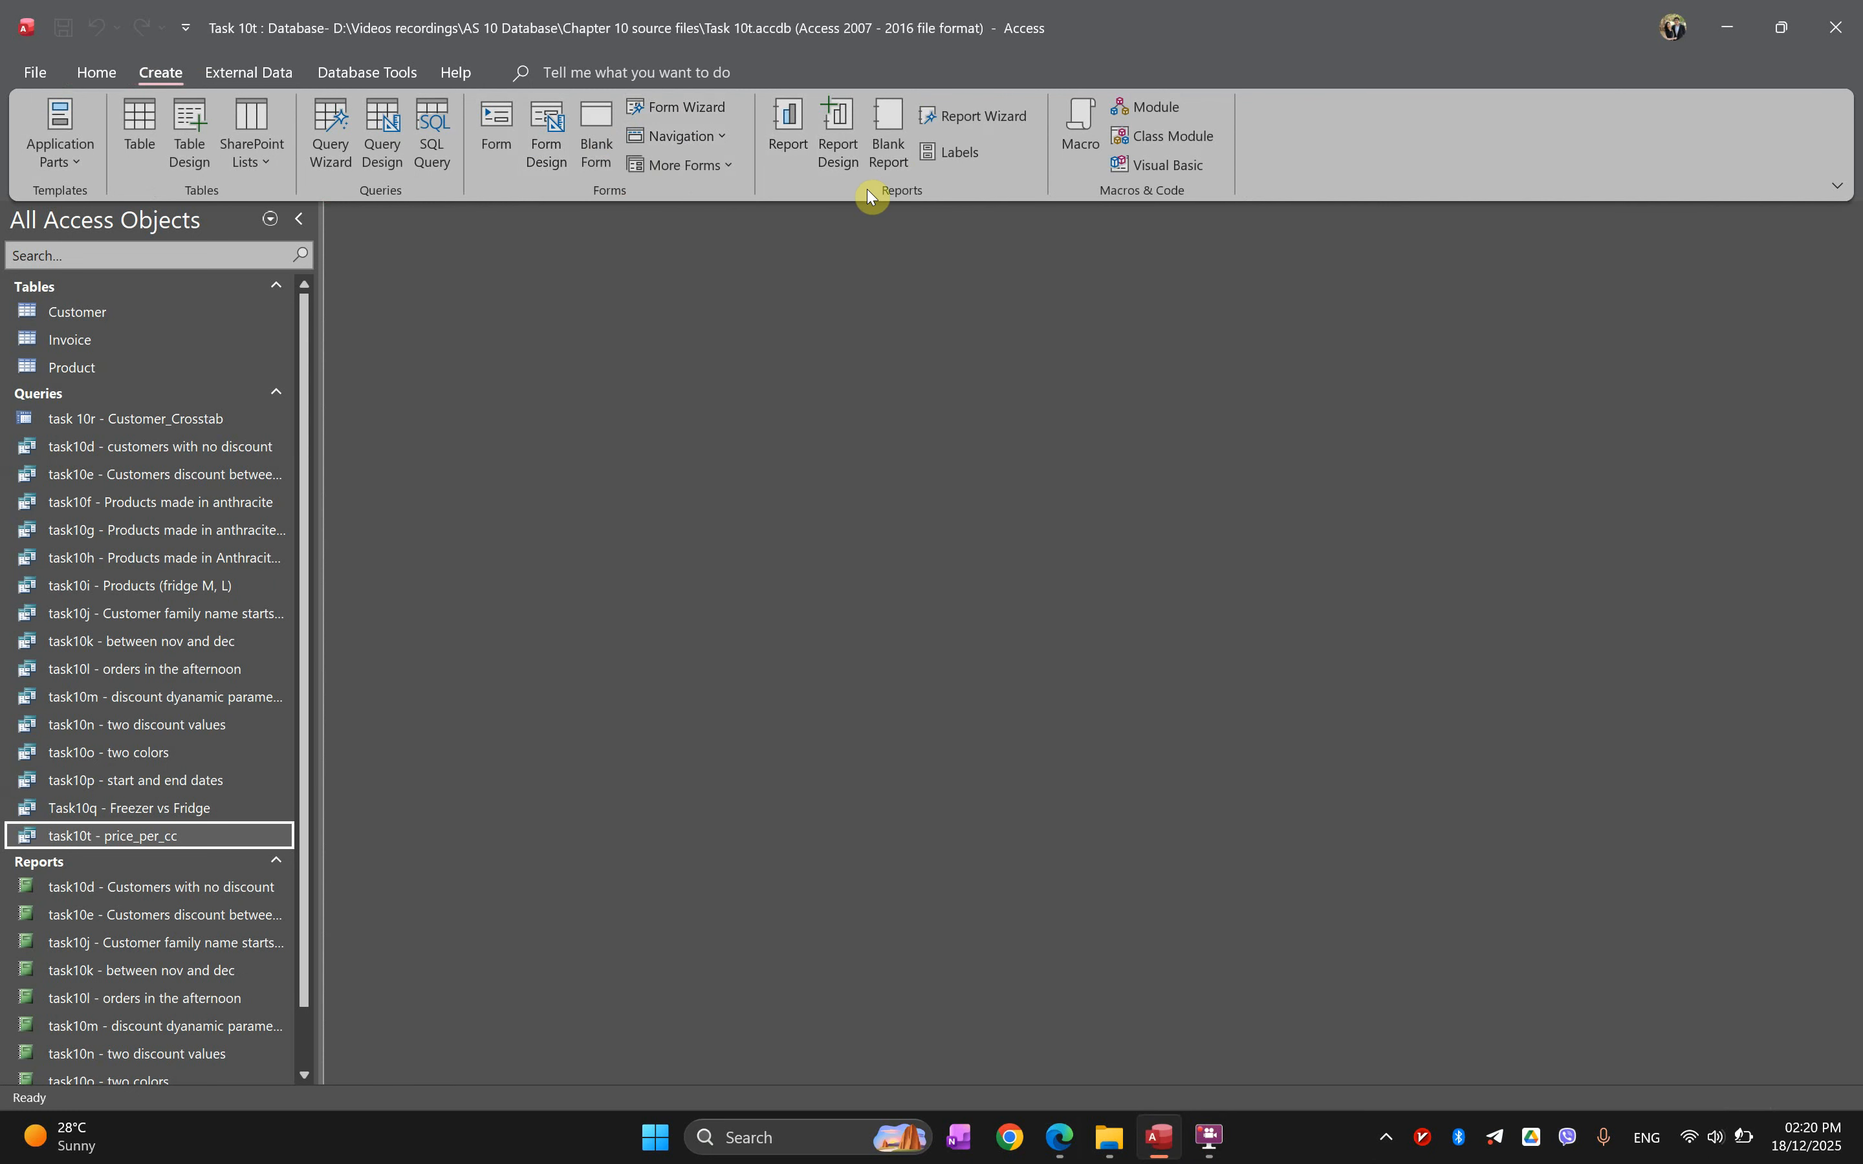
click(975, 125)
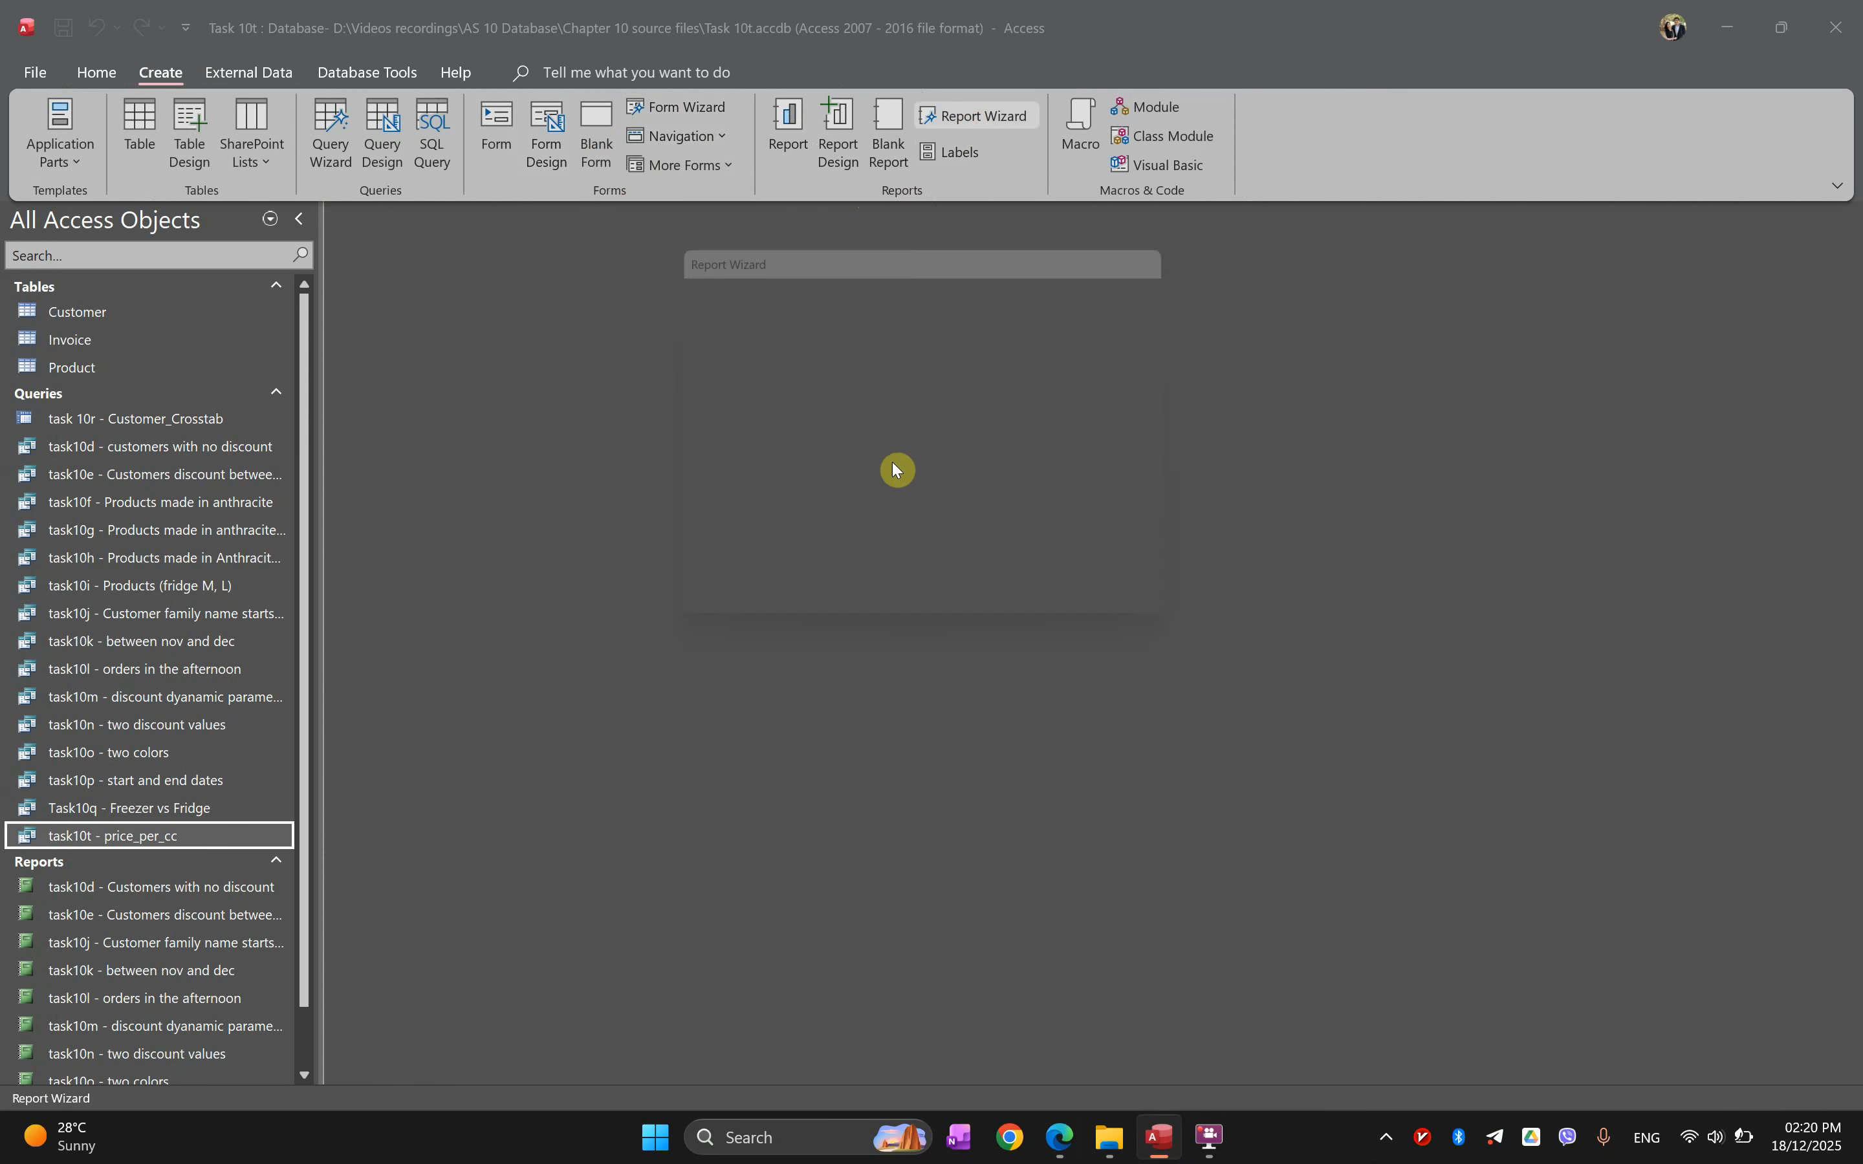
click(777, 388)
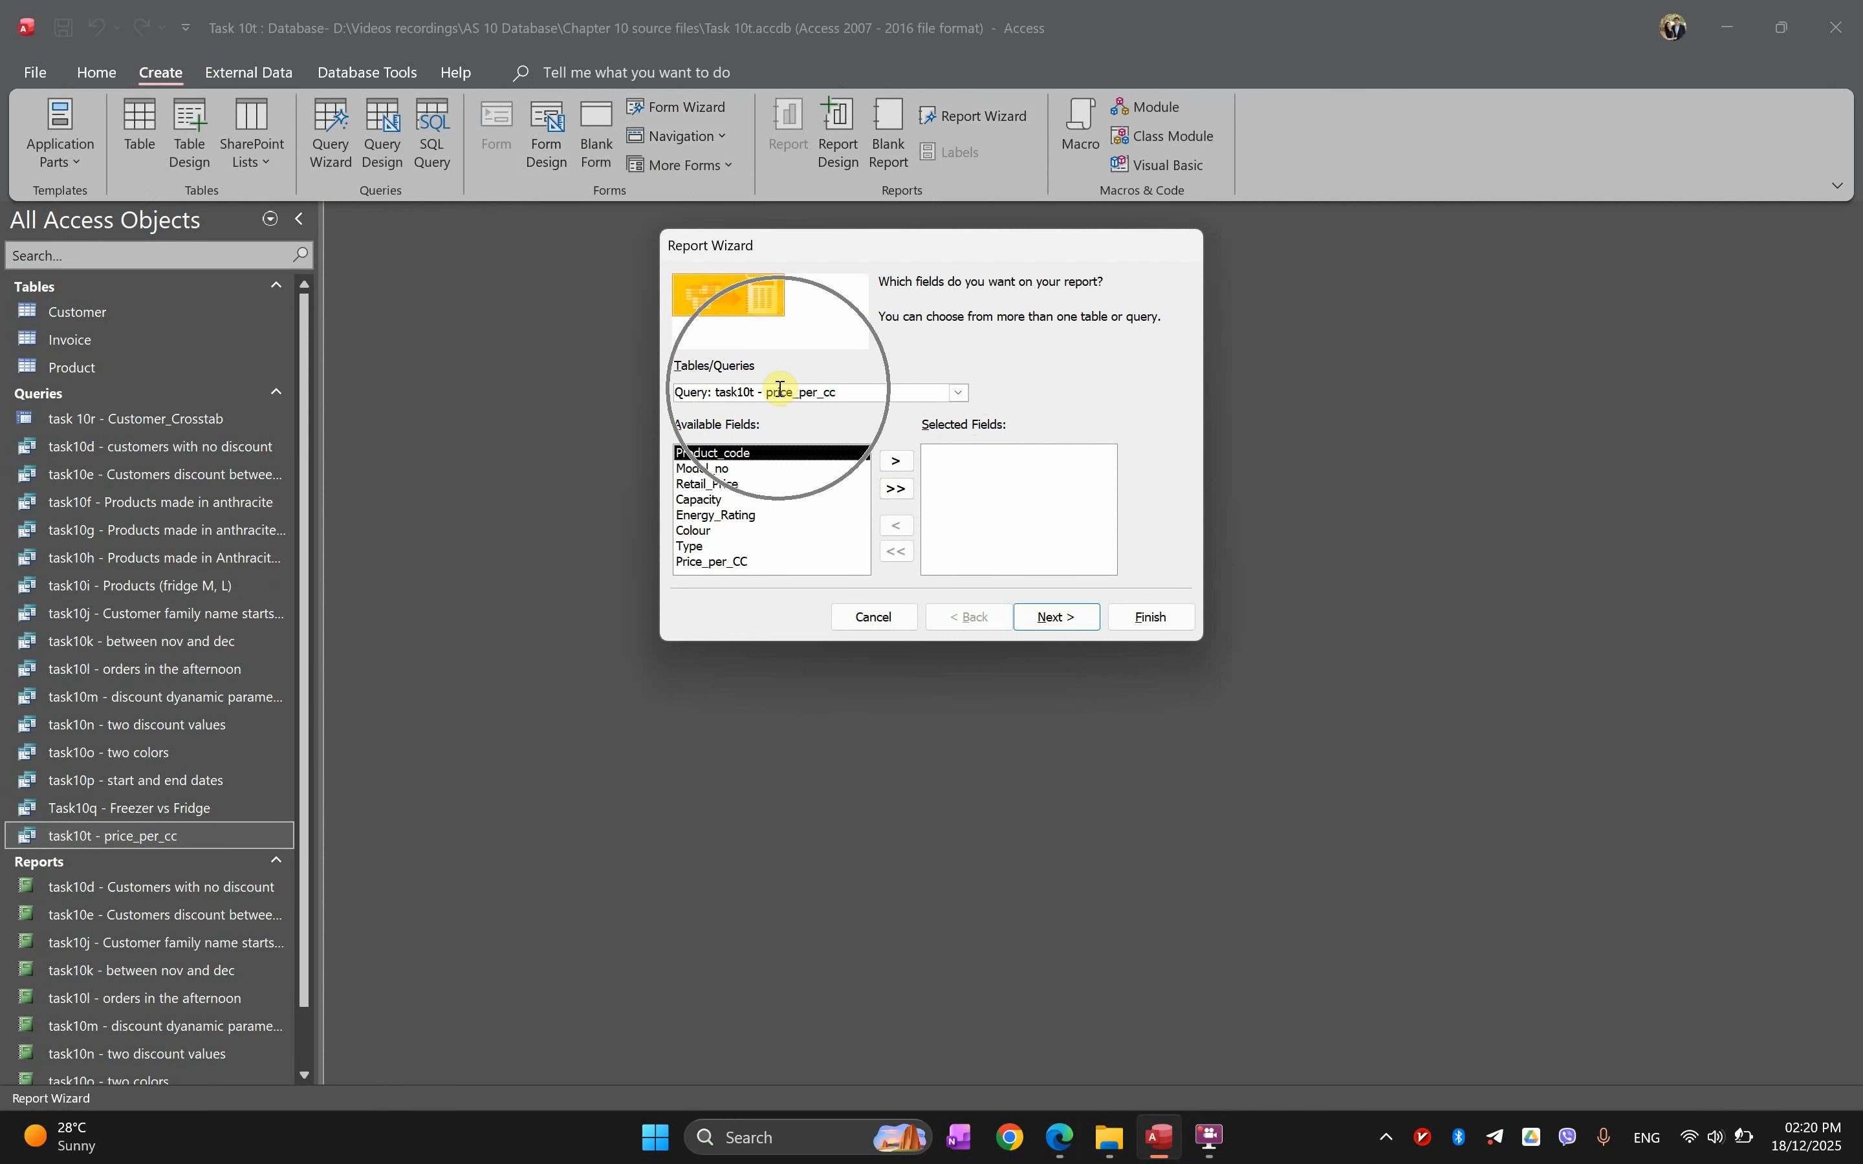
click(898, 490)
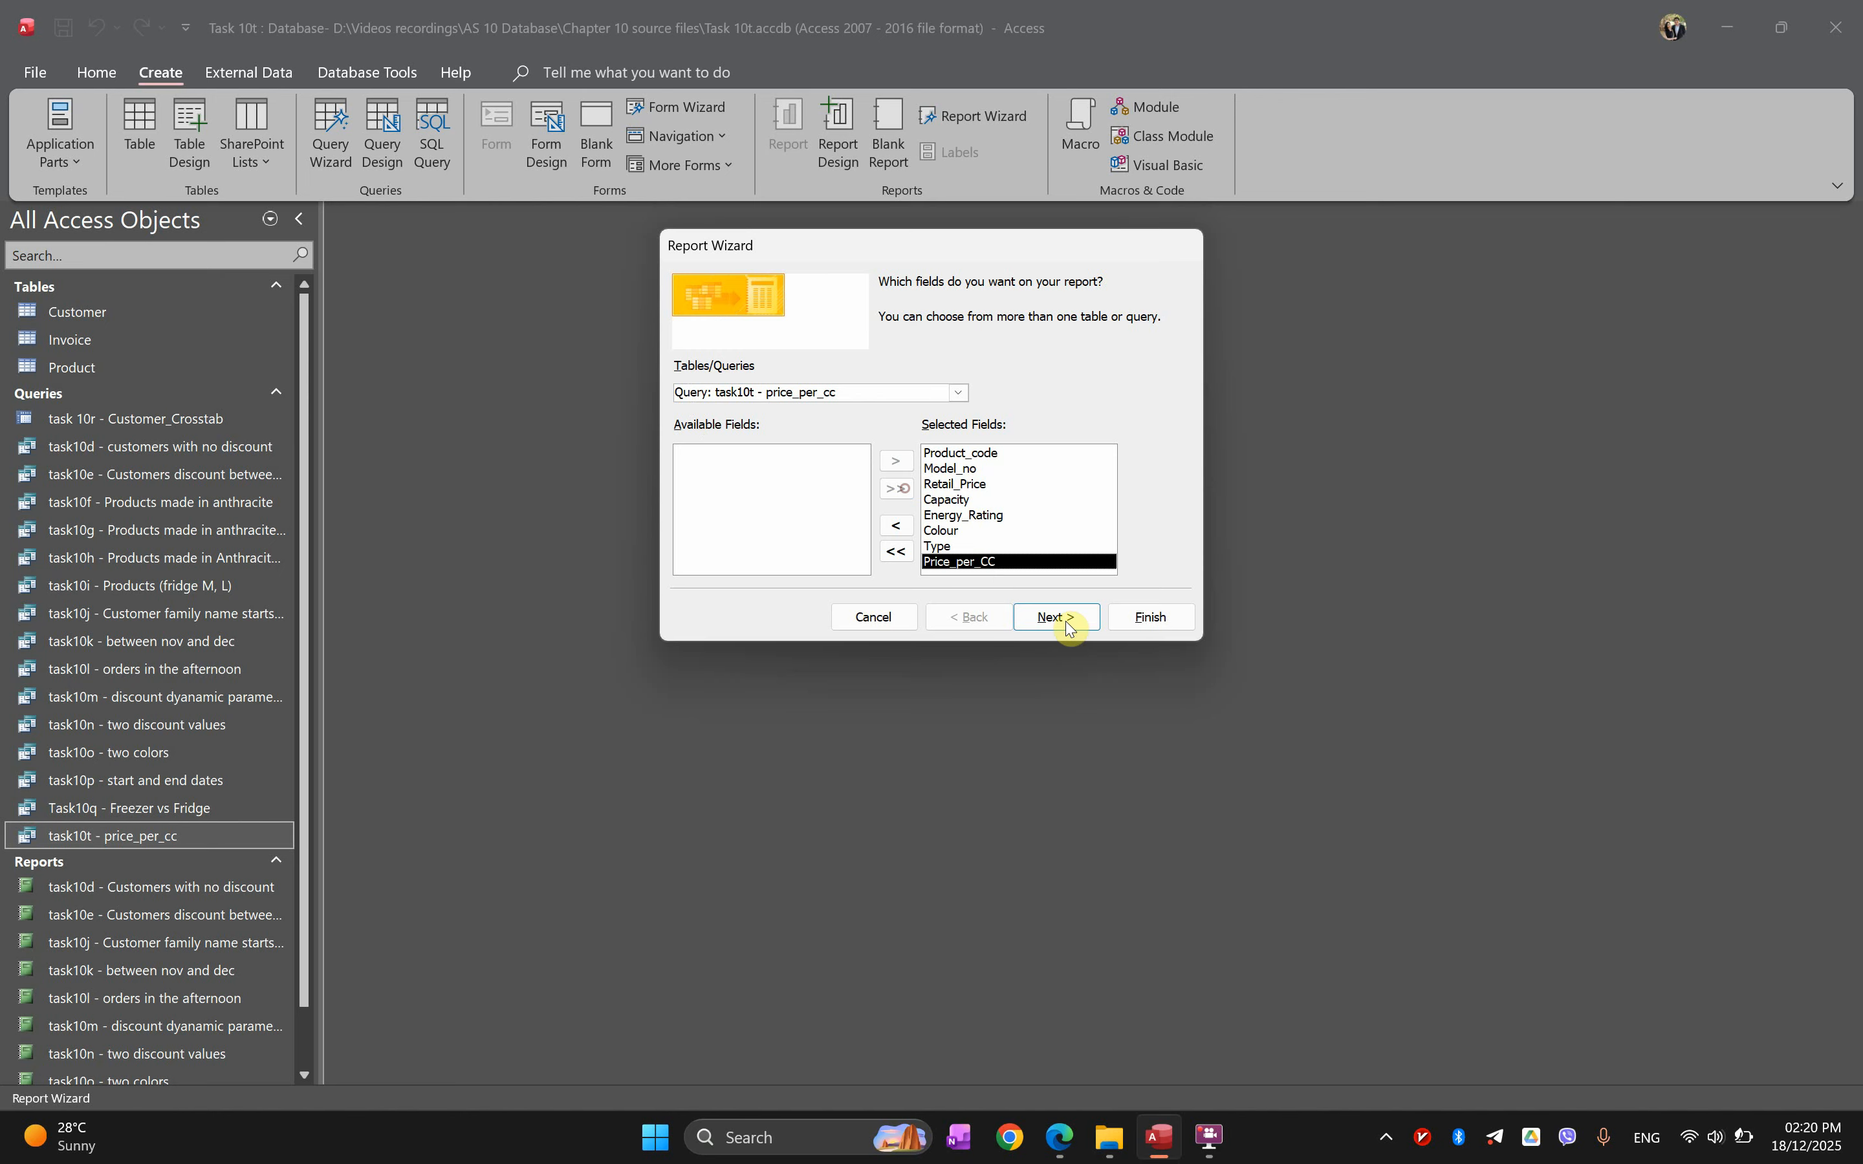
click(1061, 618)
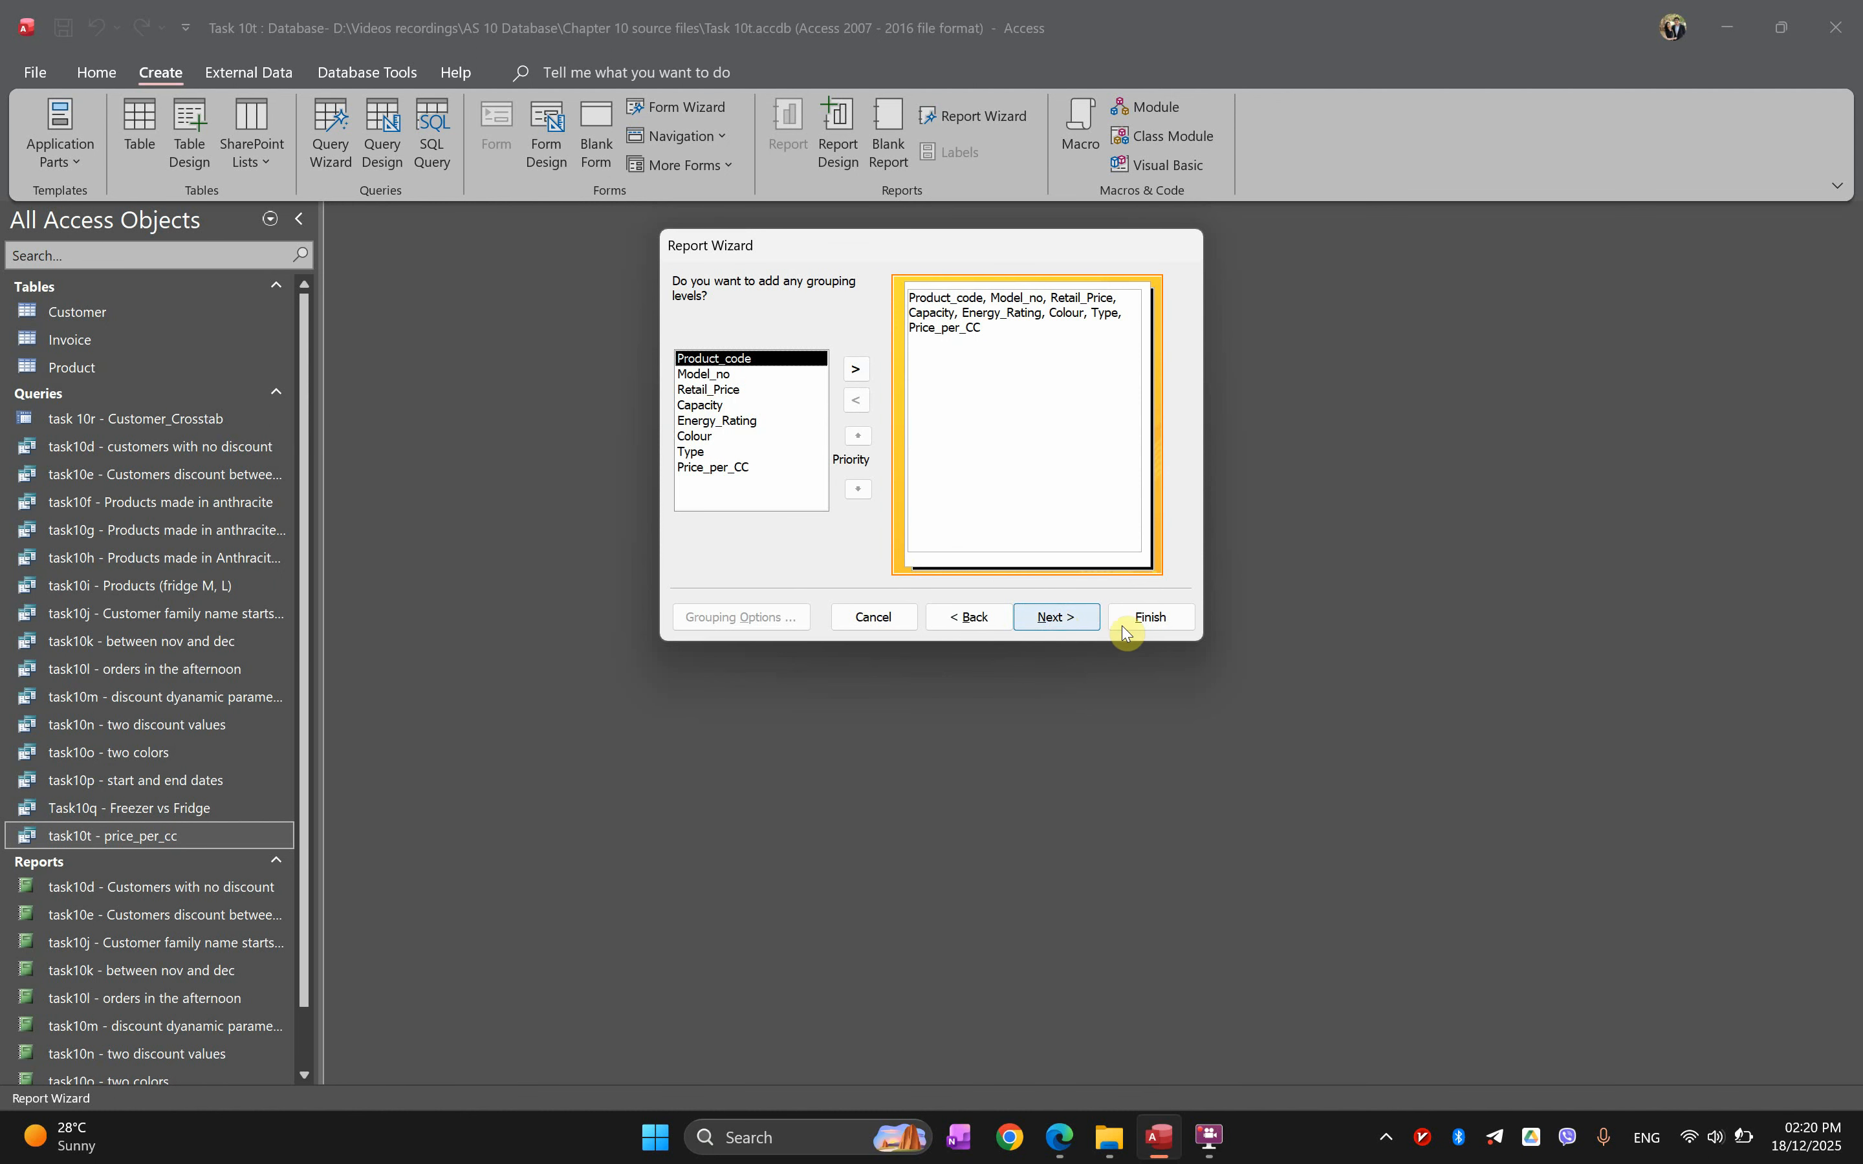
click(1147, 619)
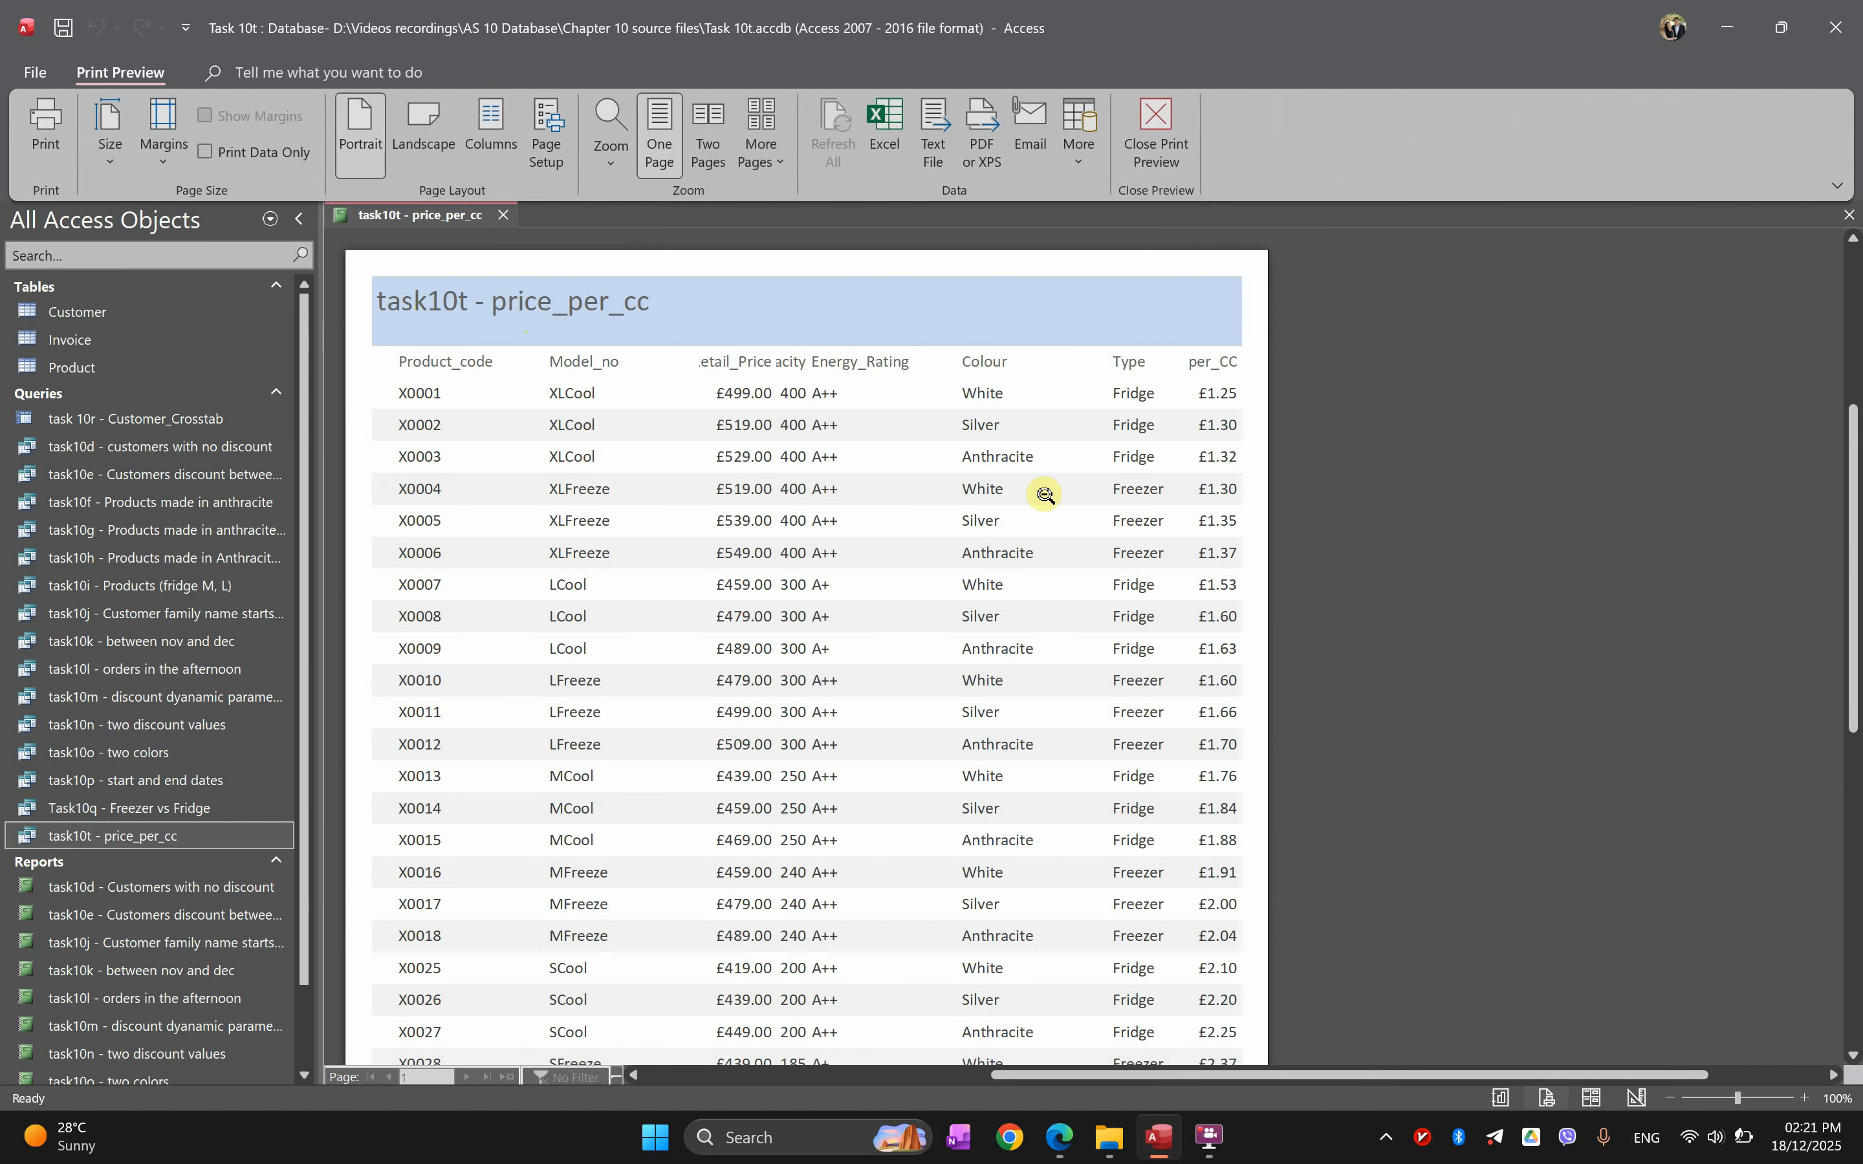
Close the print preview of the new report and switch the report to Layout View.
click(1173, 145)
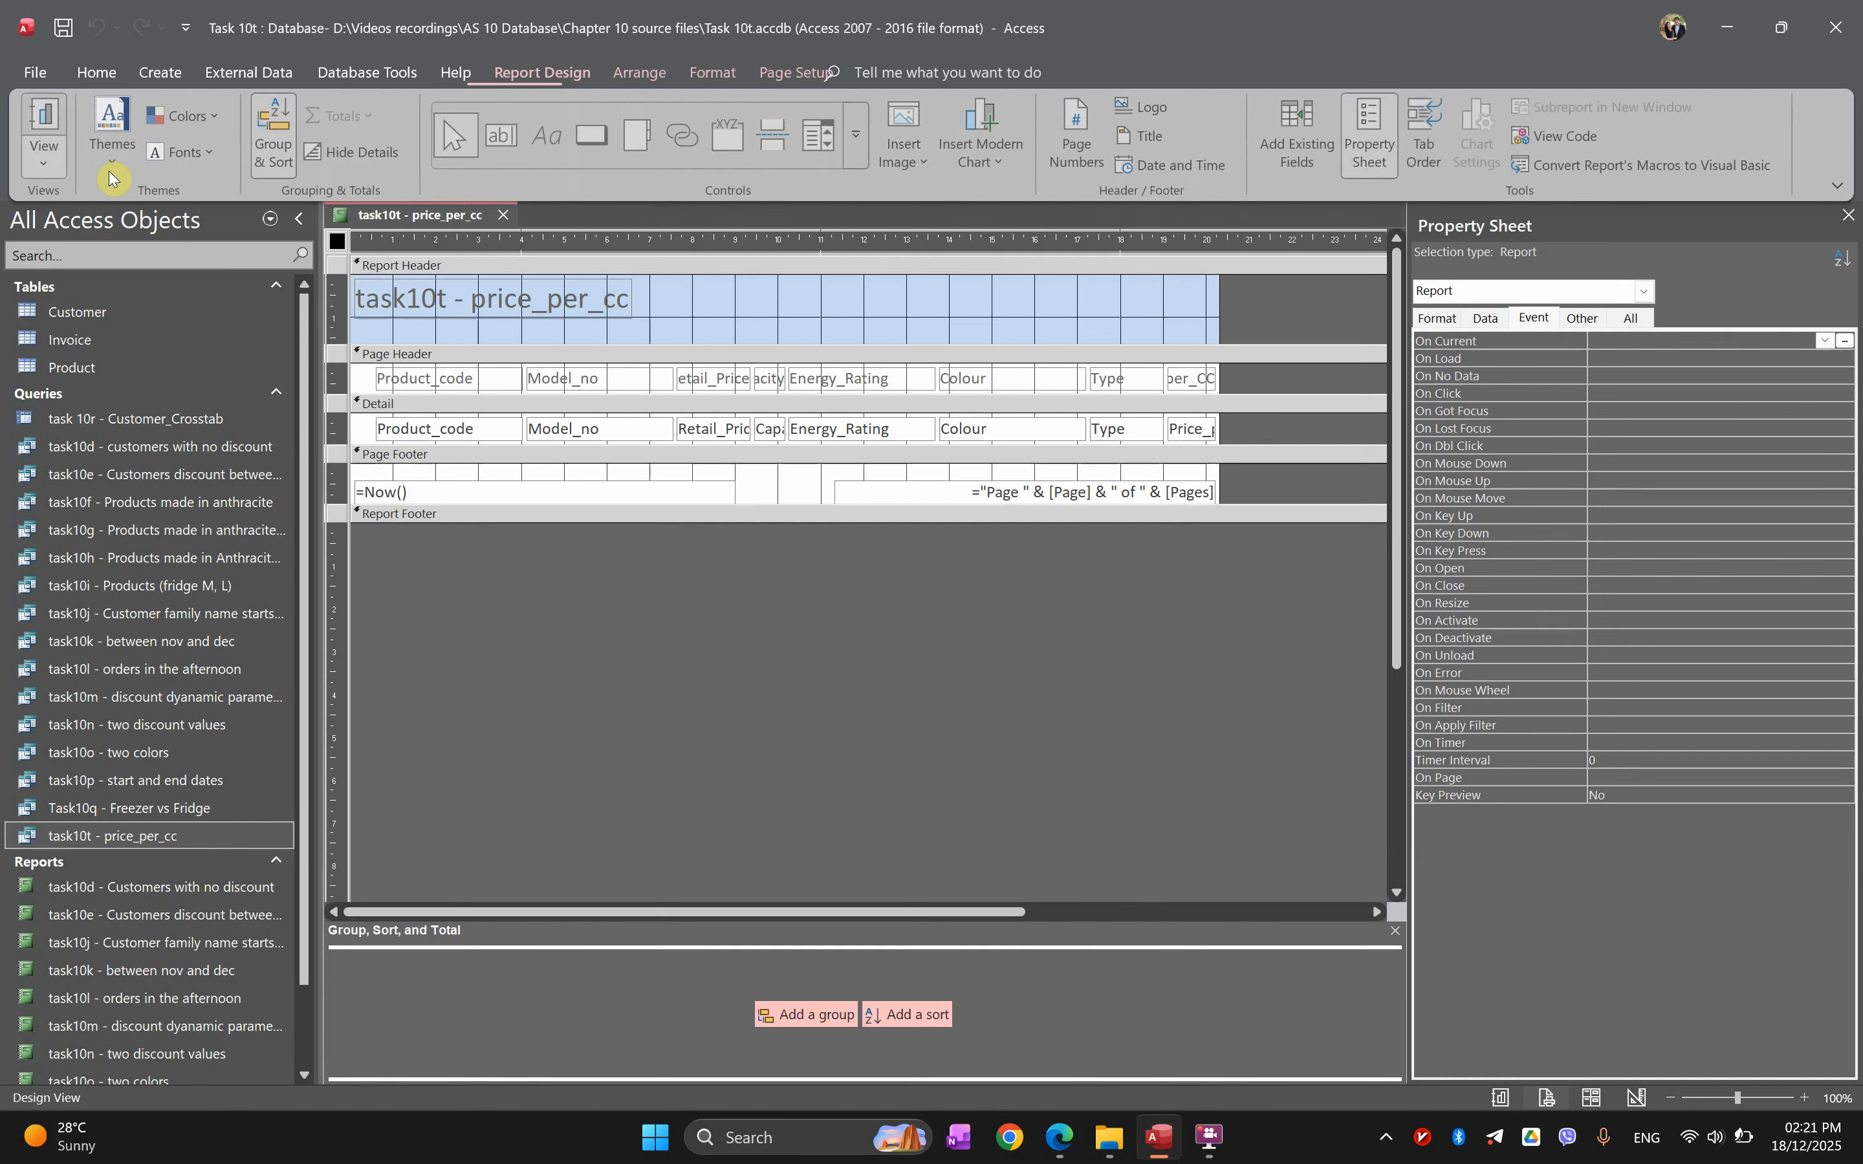
click(45, 152)
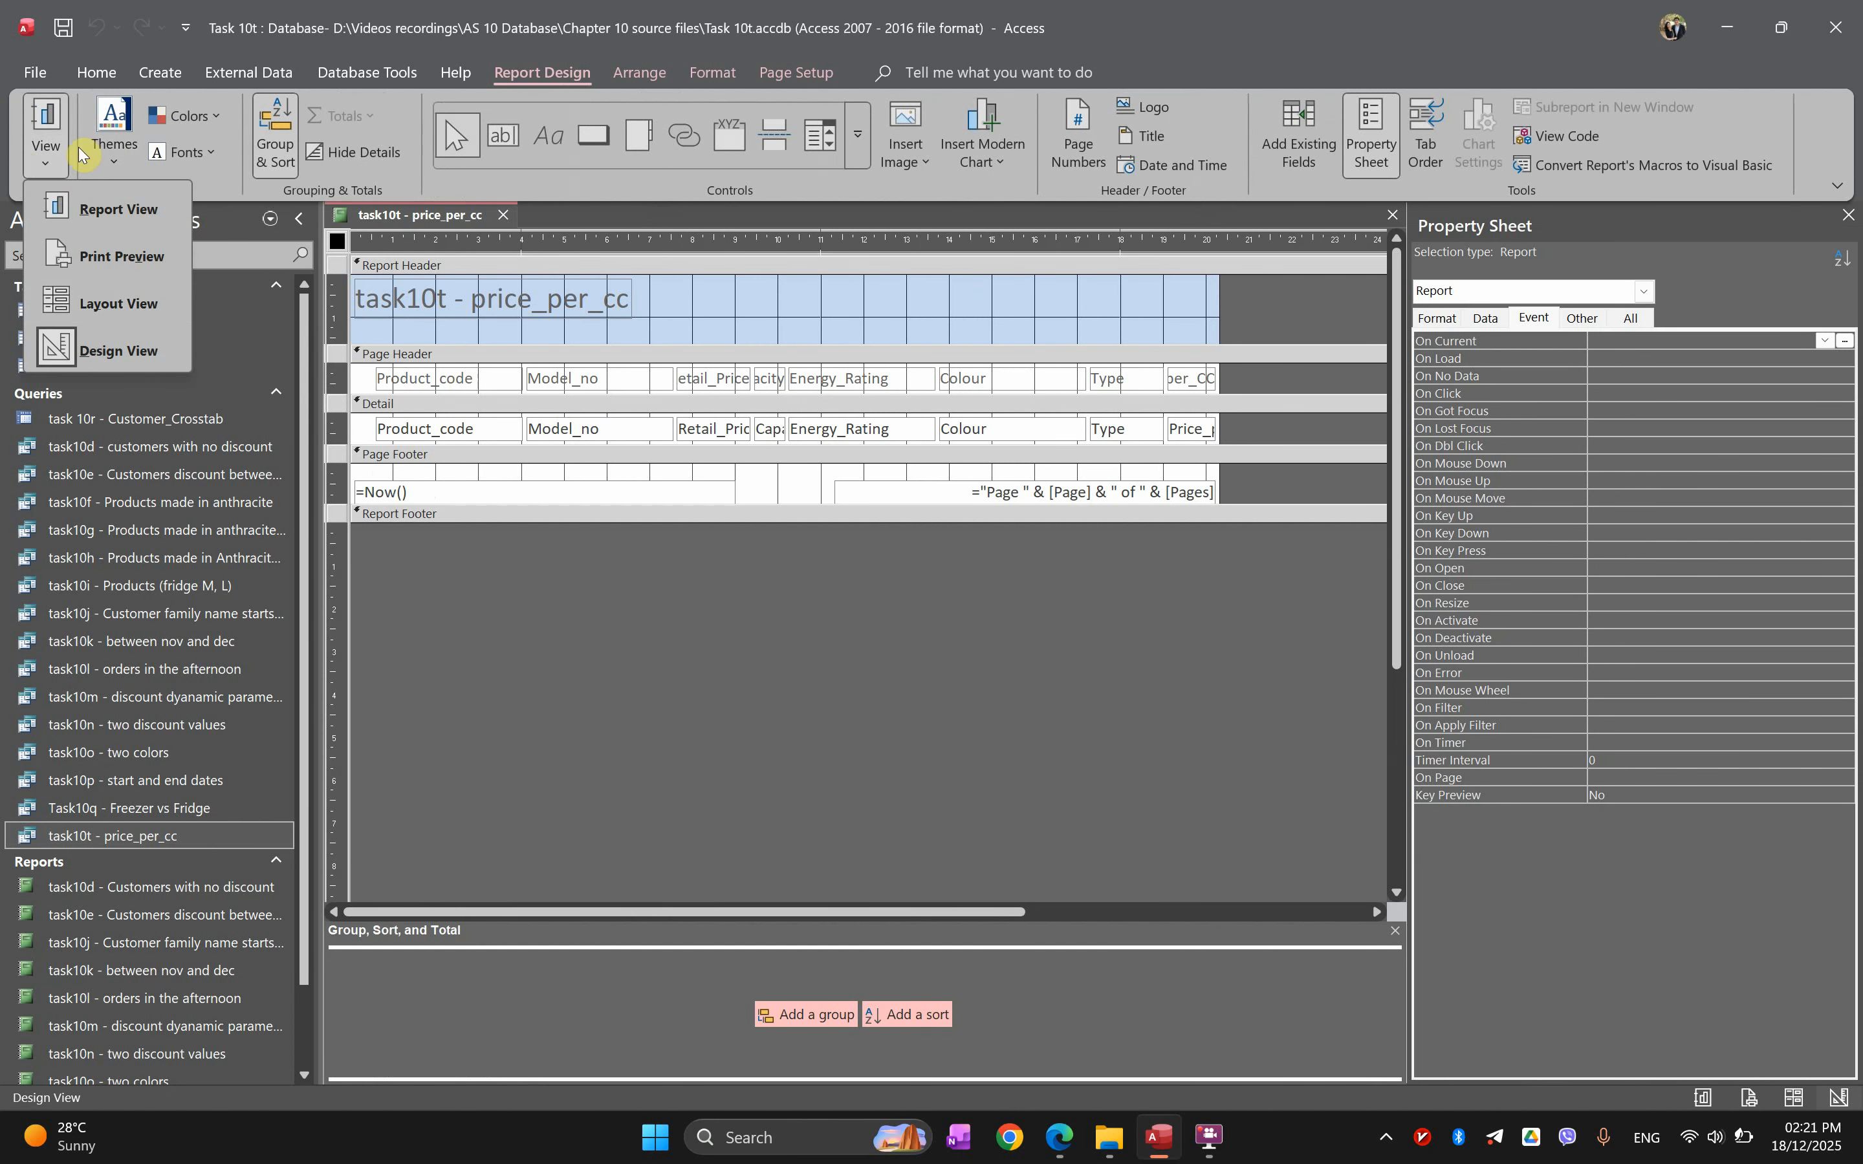
click(108, 302)
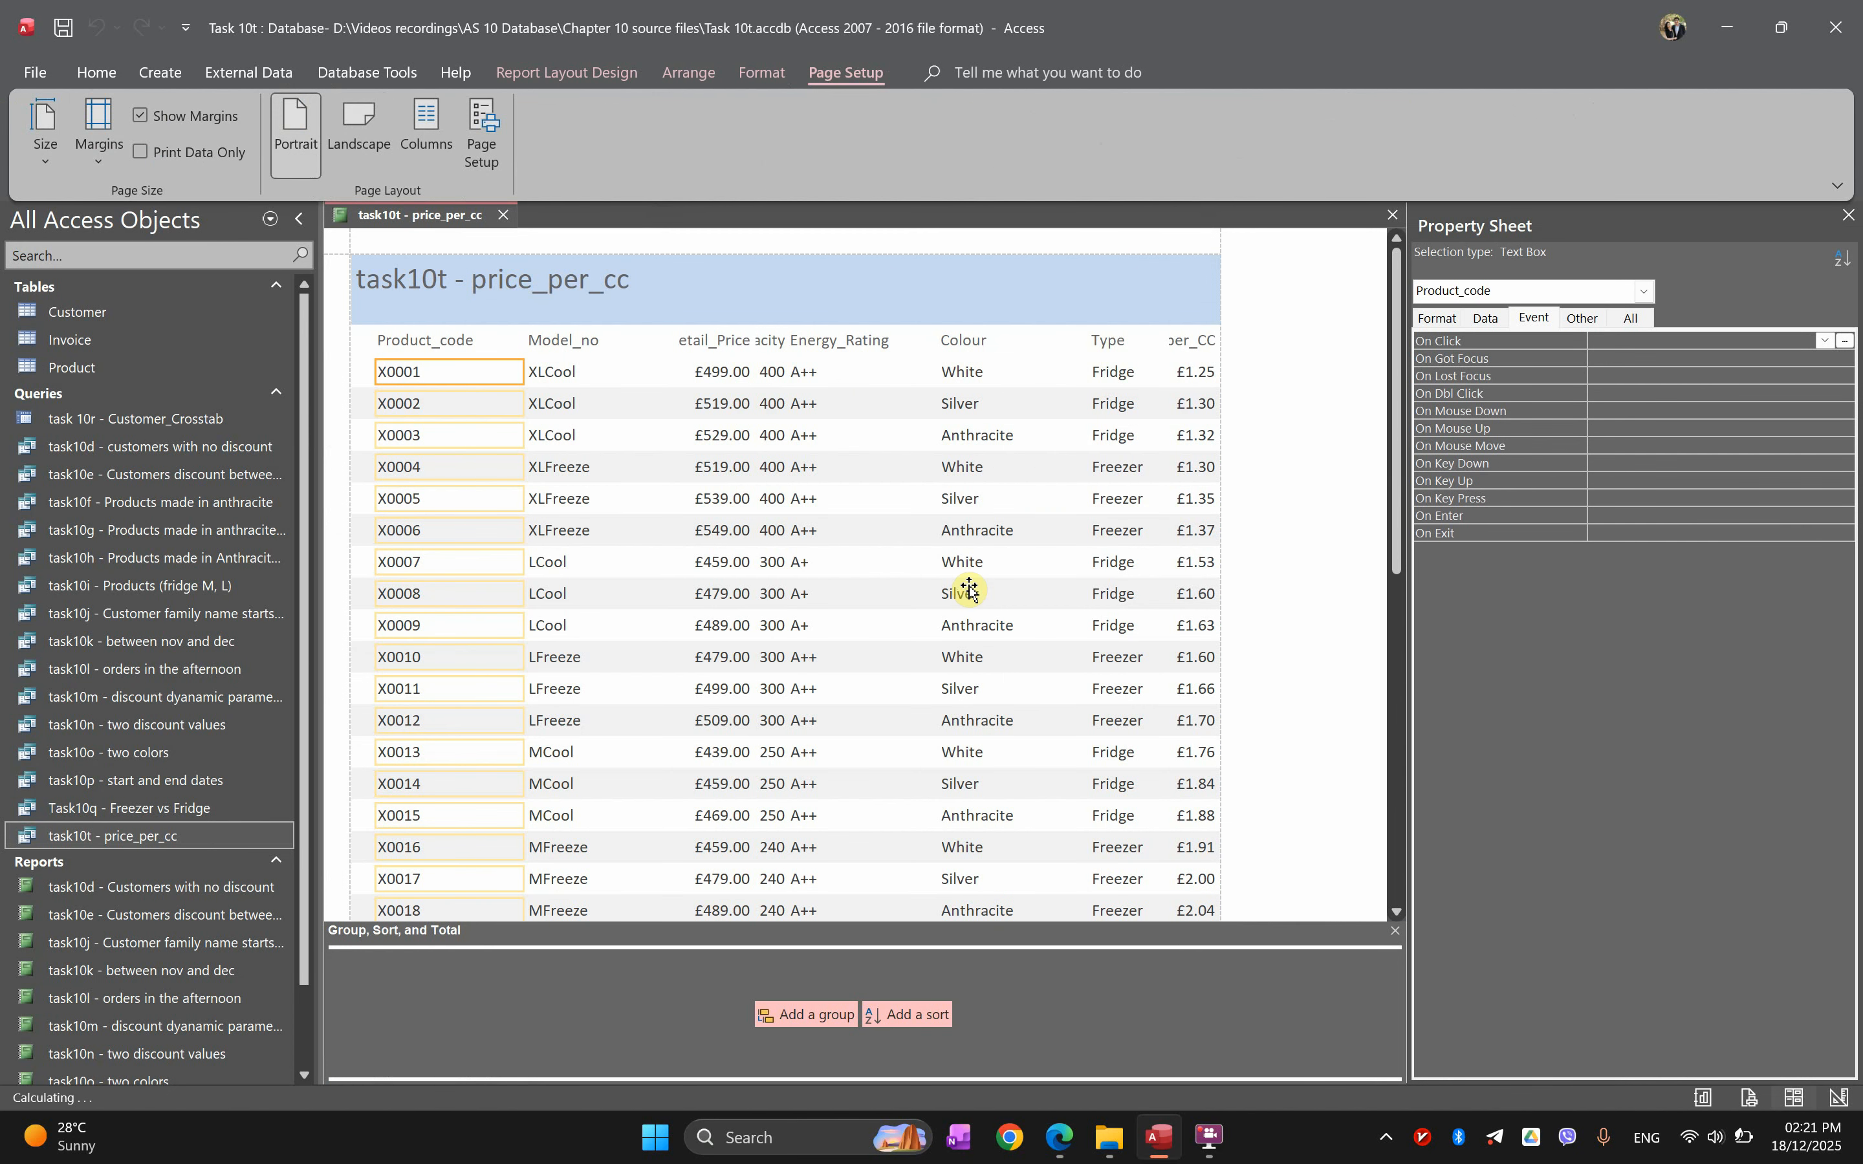
Shift the Product_code heading and data to the report's left edge and narrow the column to fit its heading.
click(1195, 343)
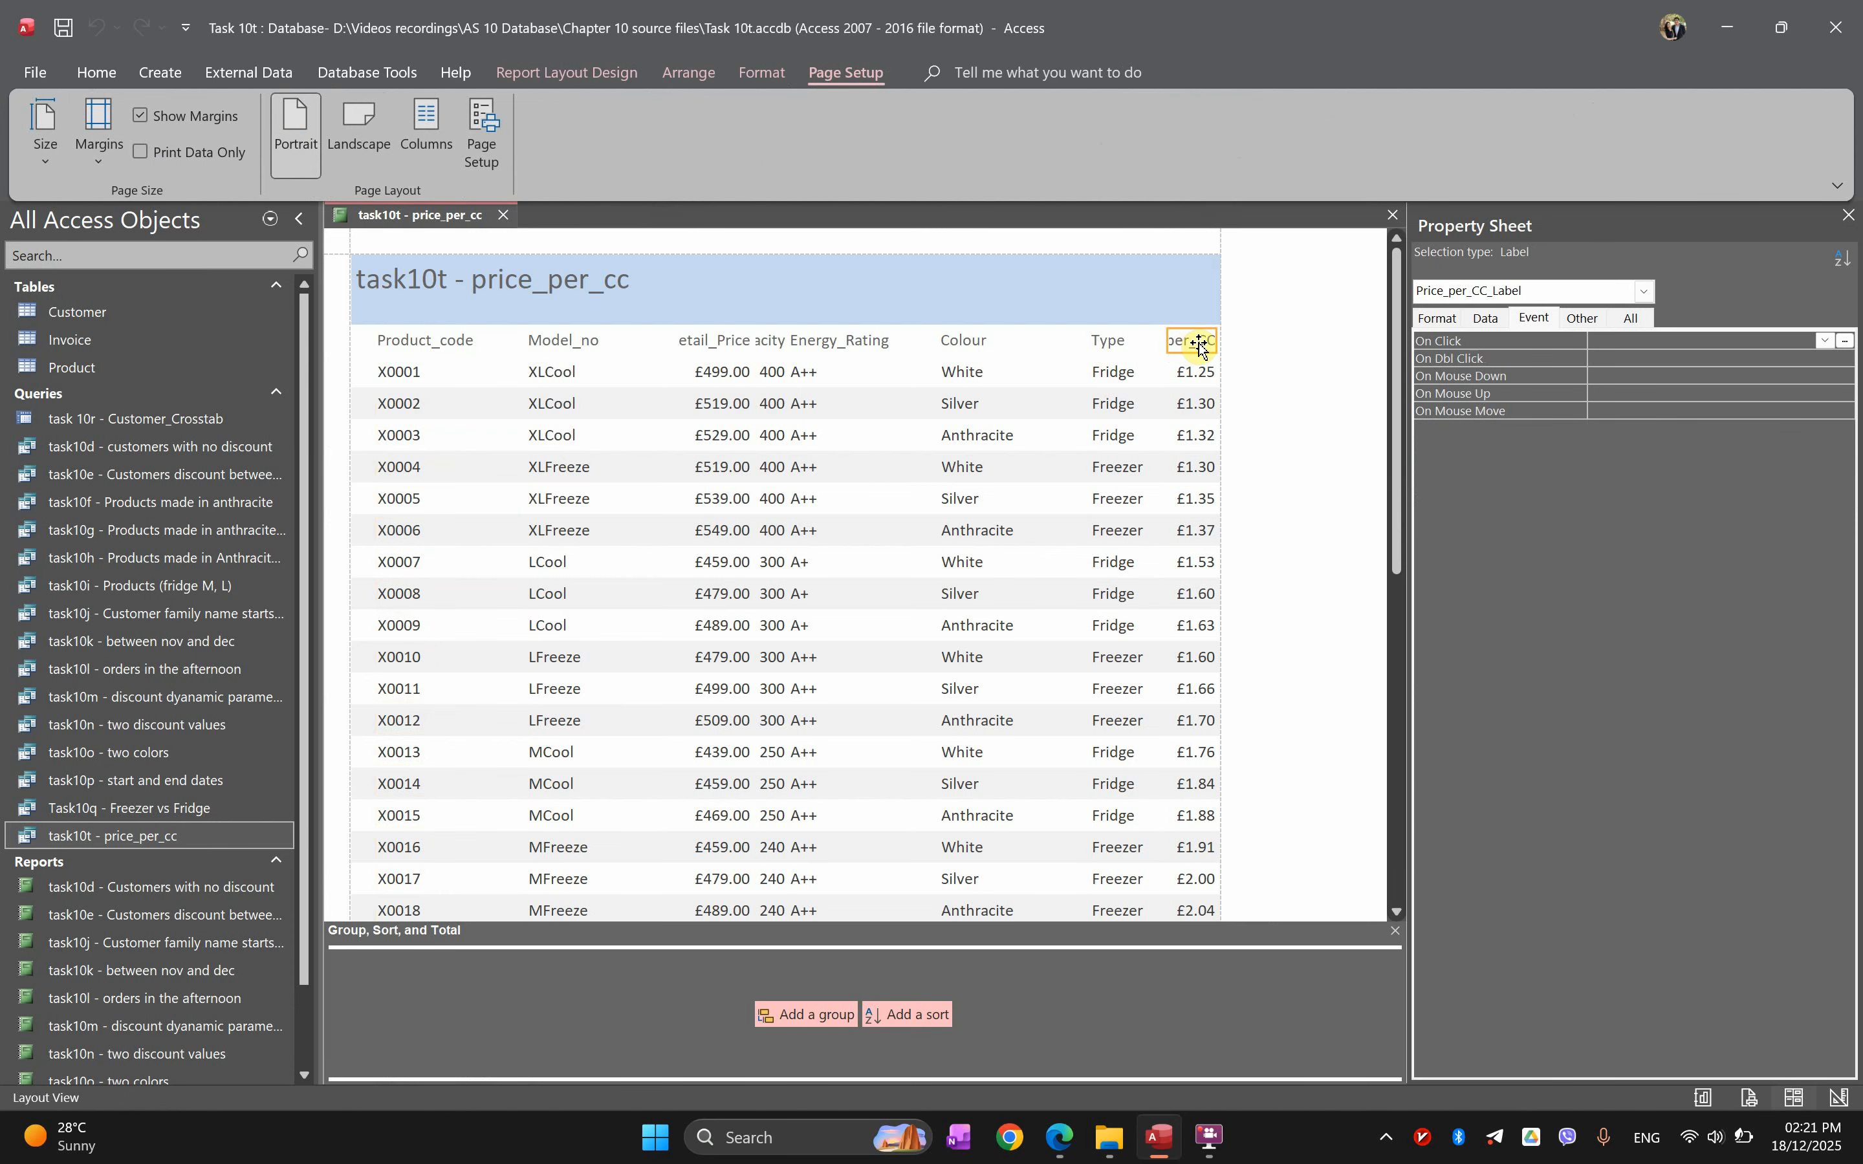
click(447, 343)
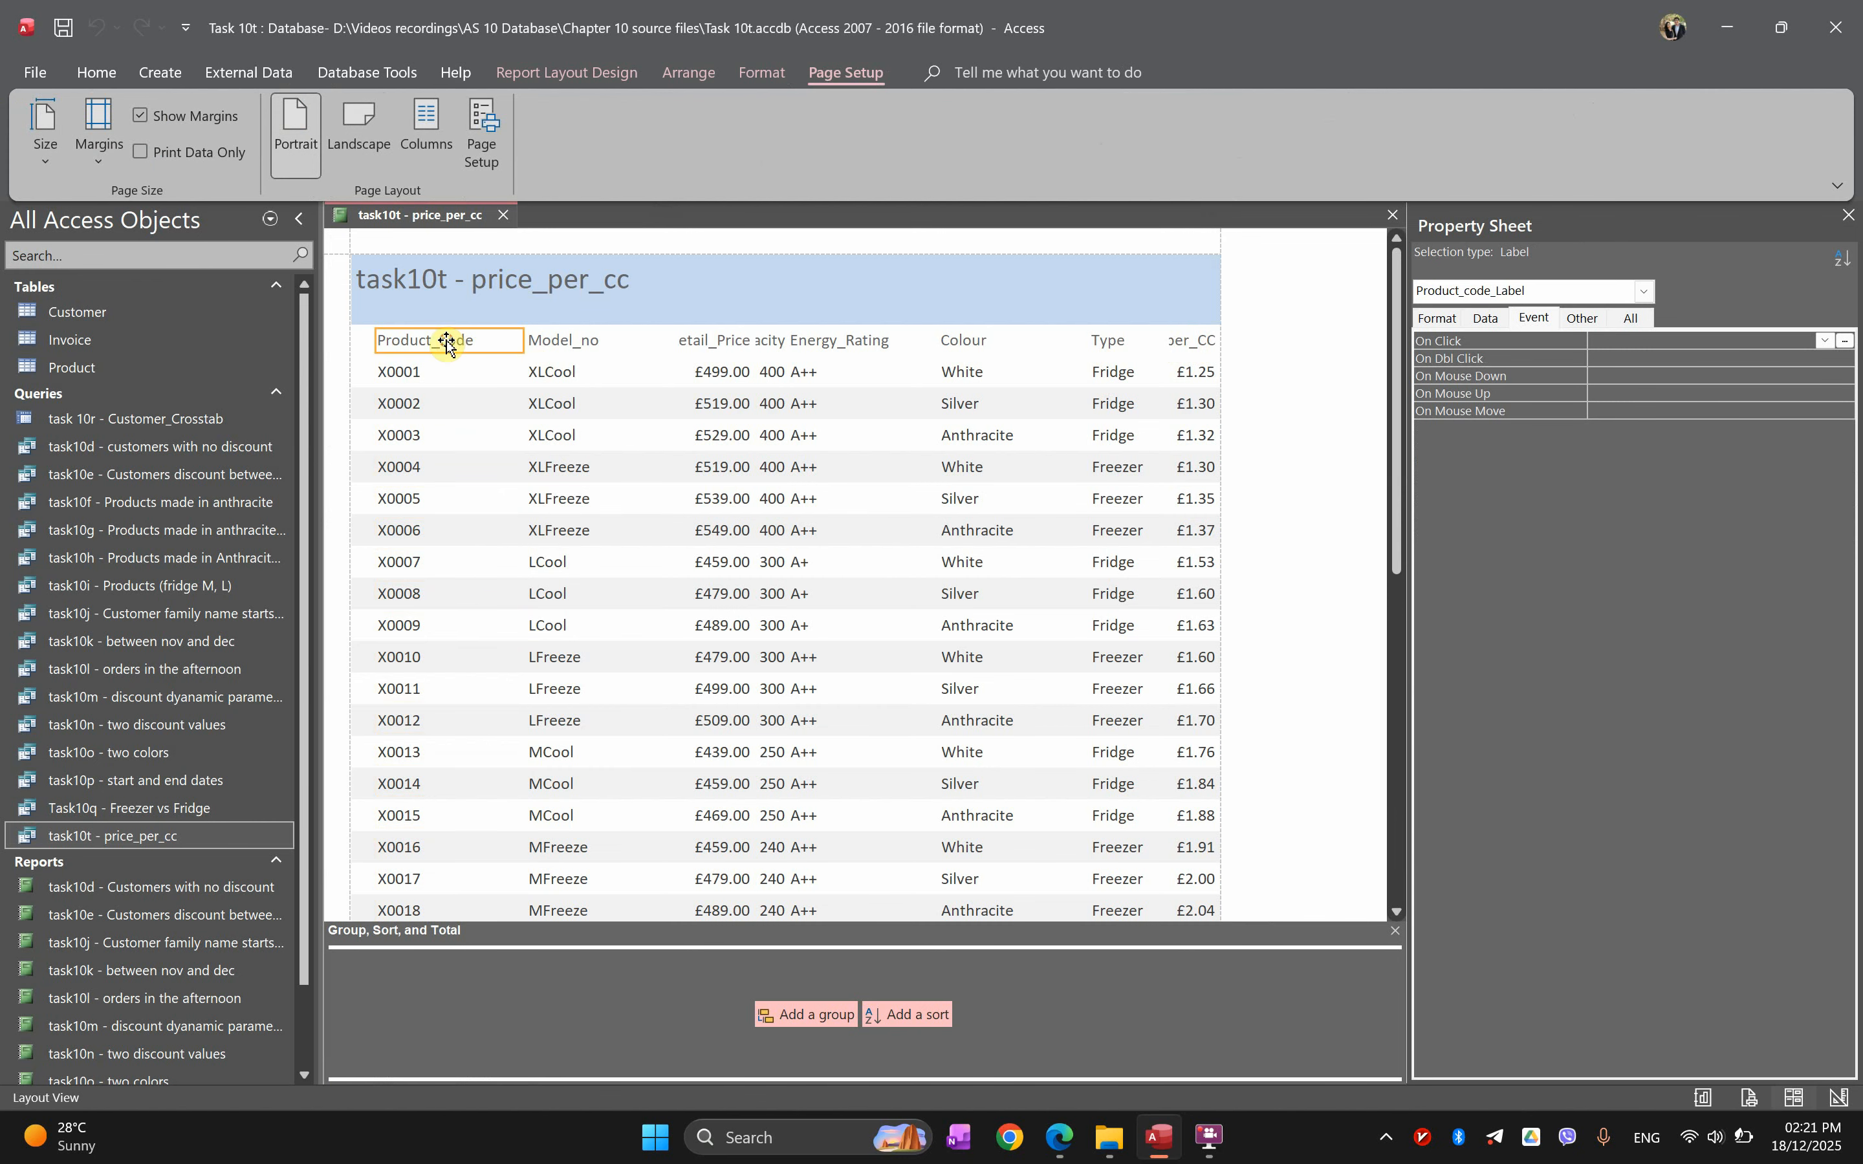
shift+click(396, 377)
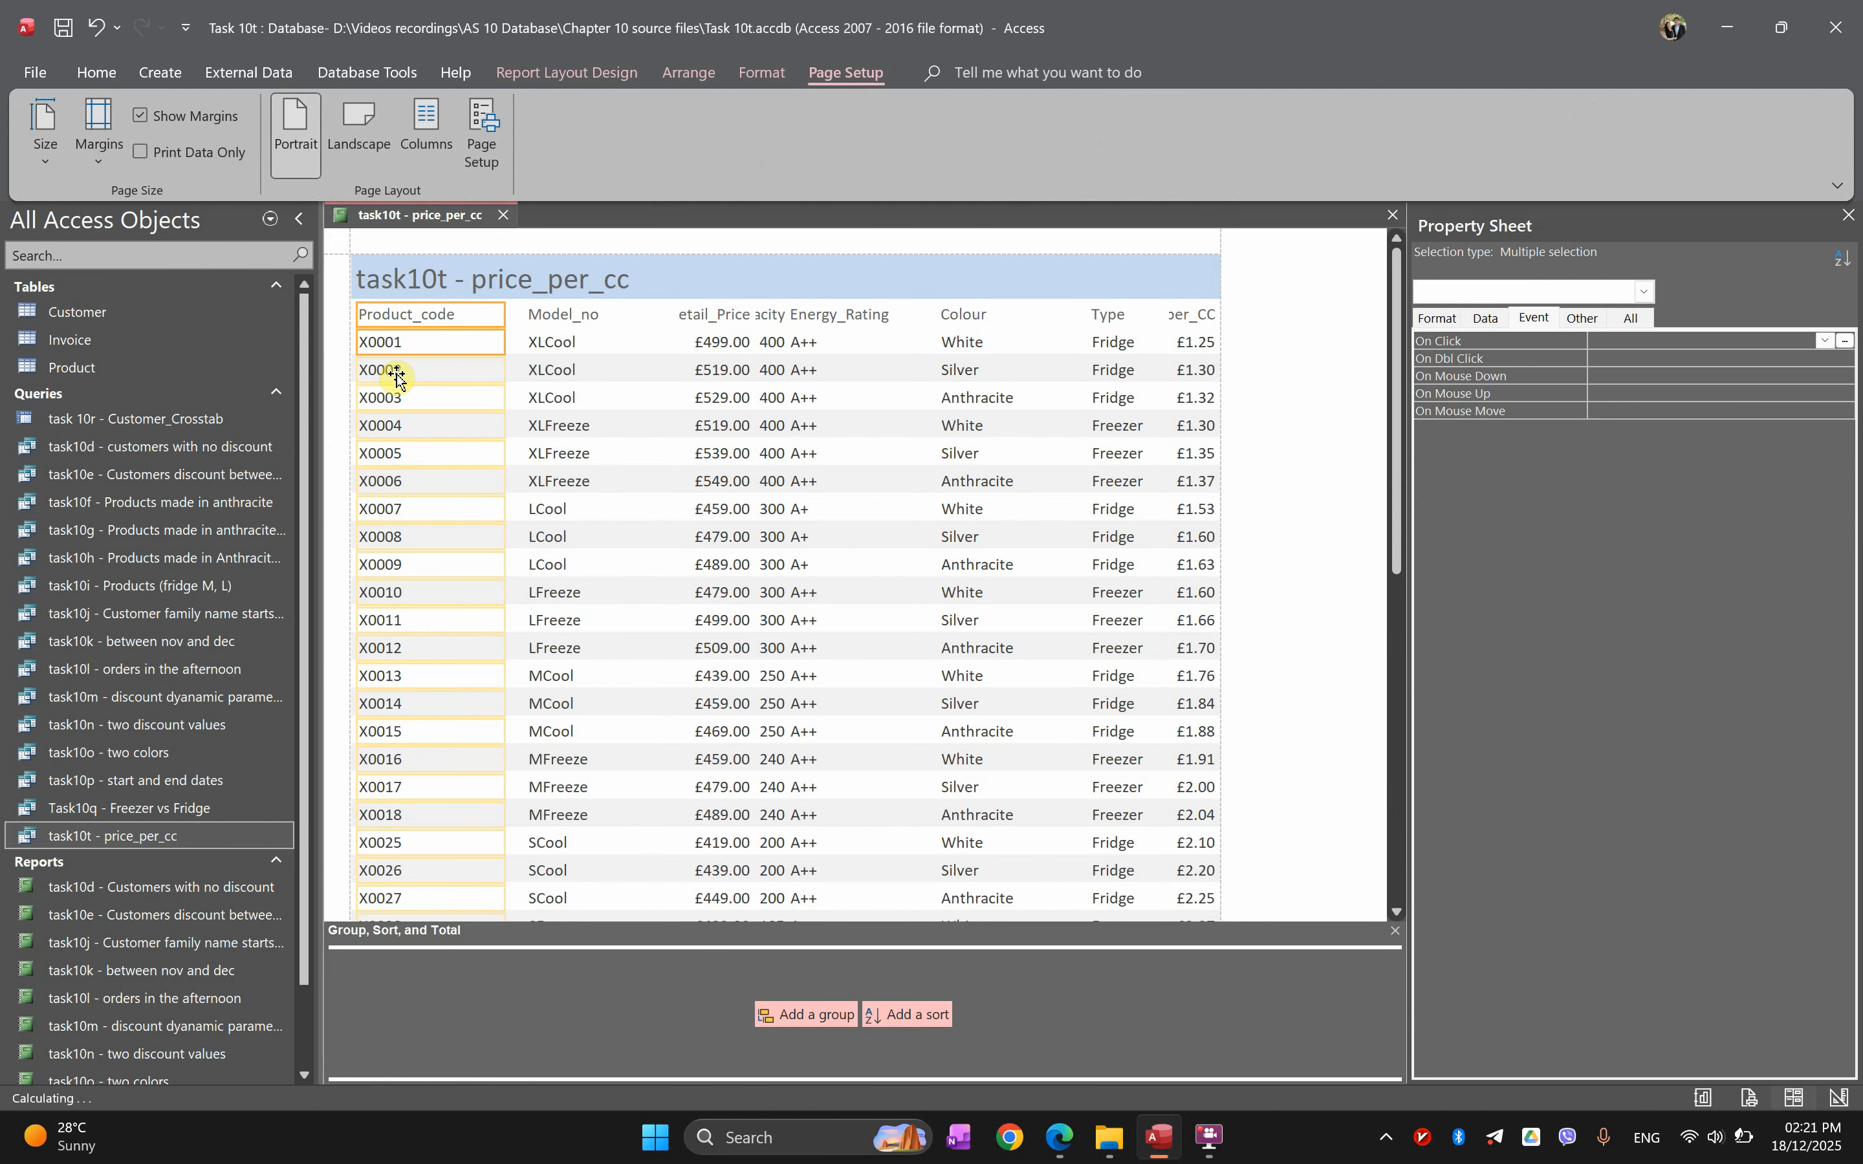
drag(505, 339, 466, 339)
Narrow the Model_no heading and data, and move the column left until it sits just beside Product_code.
click(571, 315)
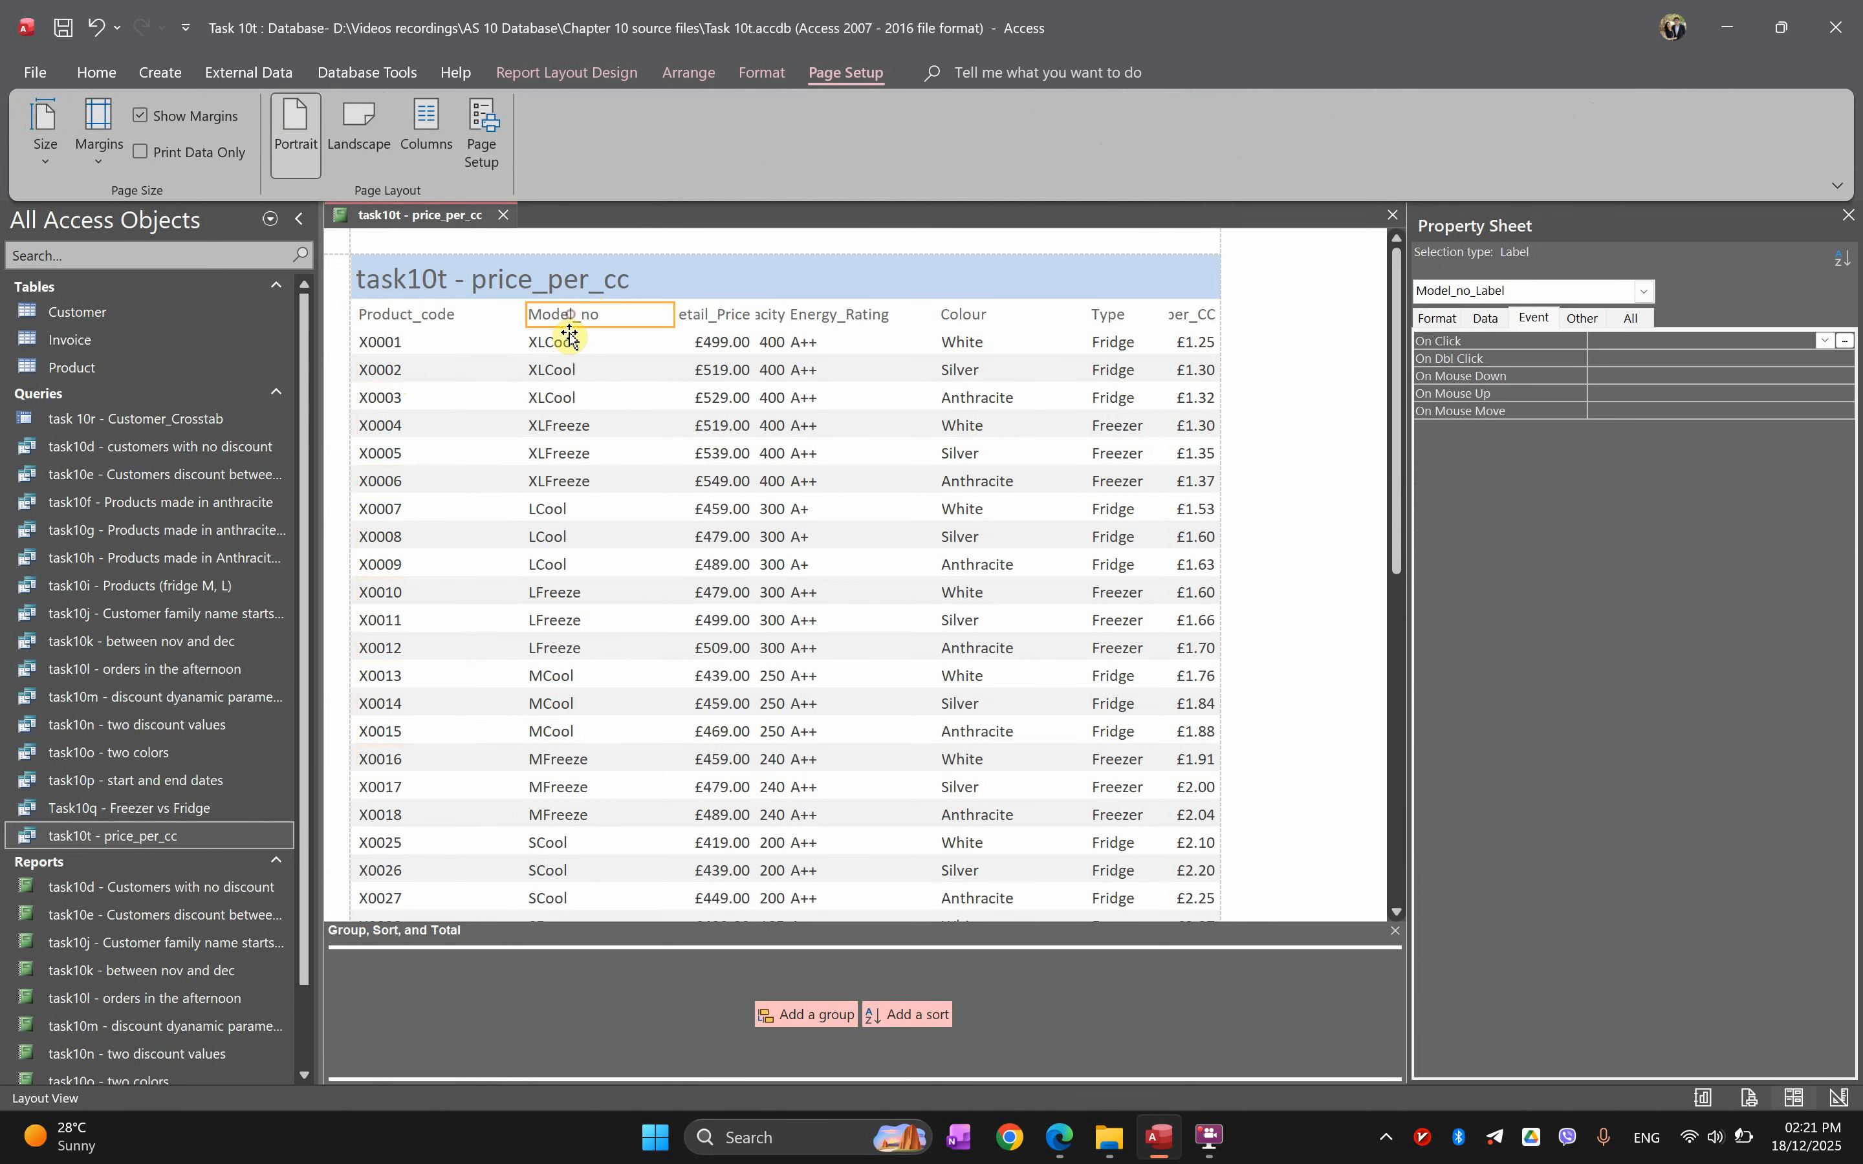
shift+click(582, 341)
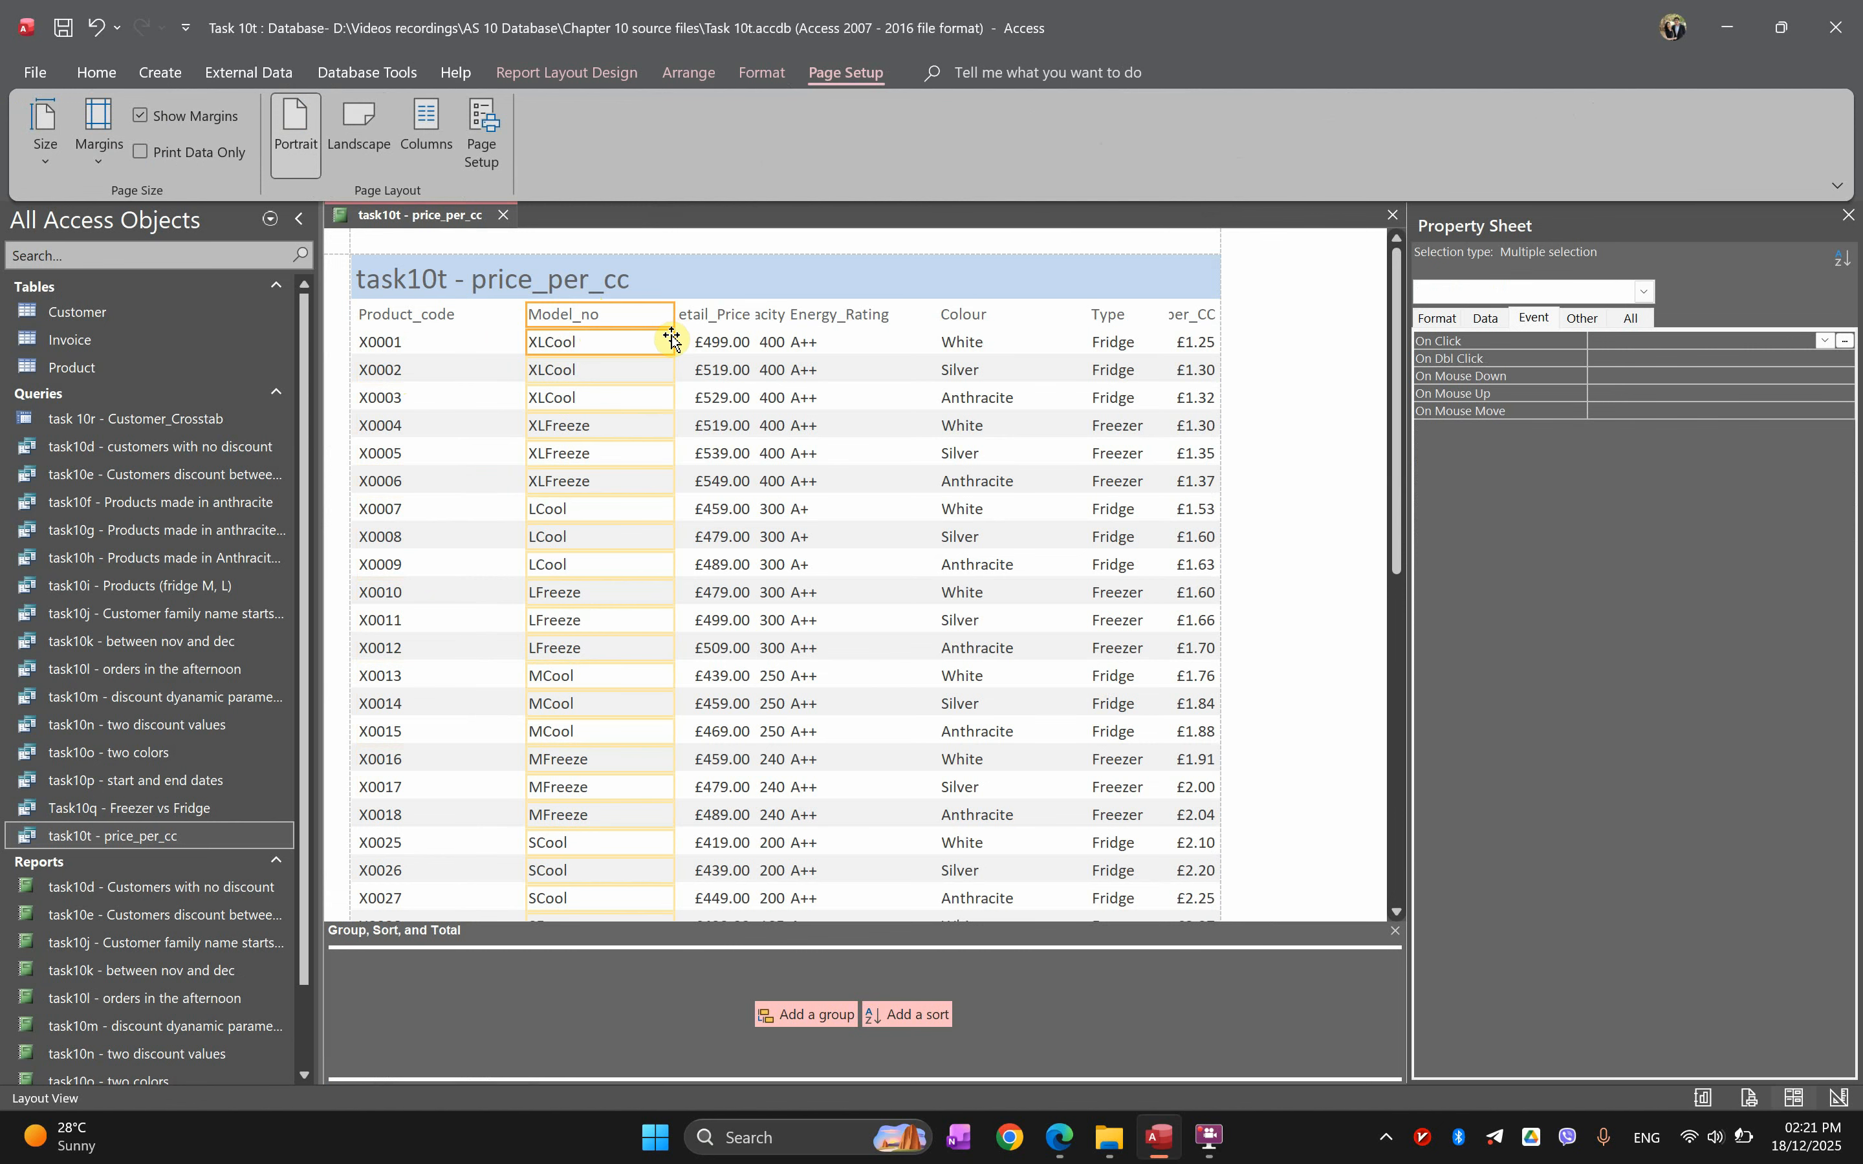
drag(674, 335, 603, 340)
key(Left)
key(Left)
key(Left)
key(Left)
key(Left)
key(Left)
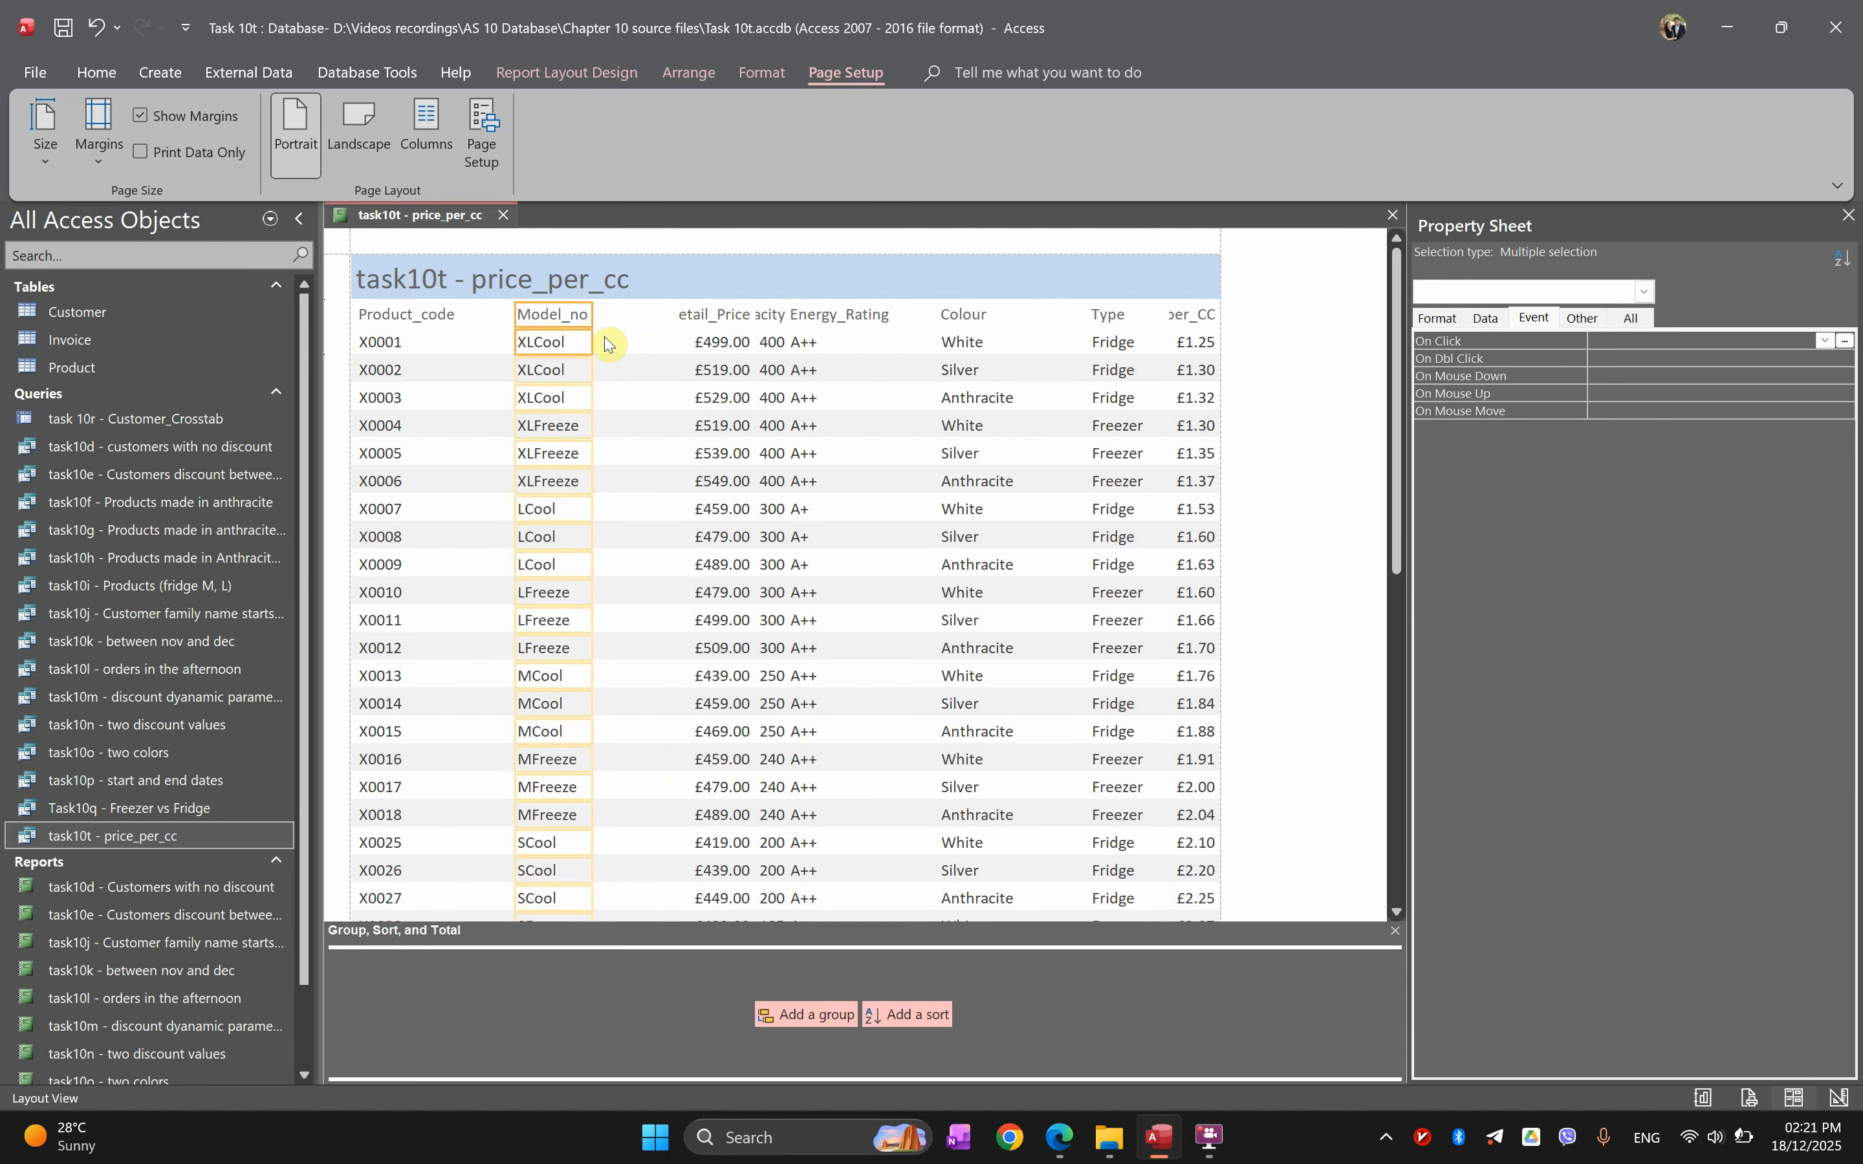
key(Left)
key(Left)
key(Left)
key(Left)
key(Left)
key(Left)
key(Left)
key(Left)
key(Left)
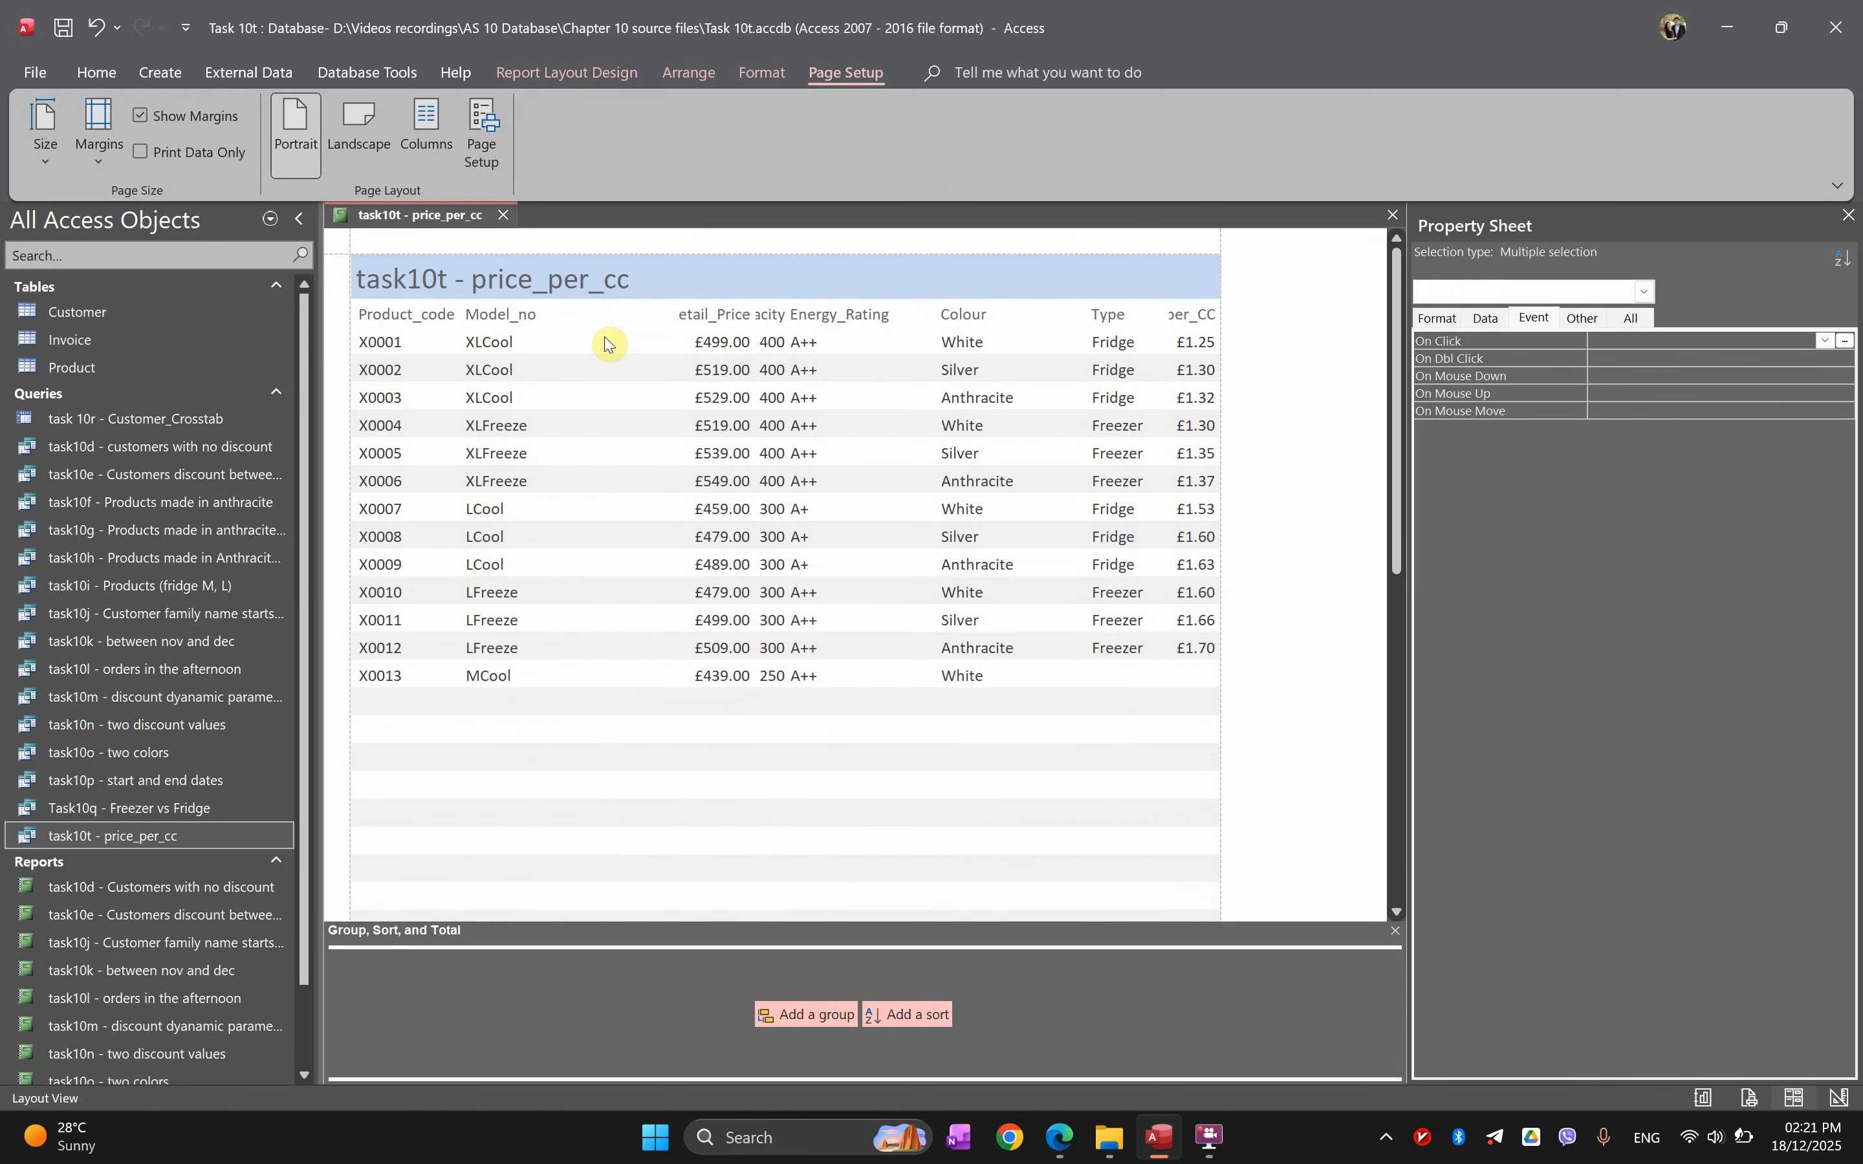
key(Right)
key(Right)
Widen the Retail_Price column to fit its full heading and move it left beside Model_no.
click(695, 326)
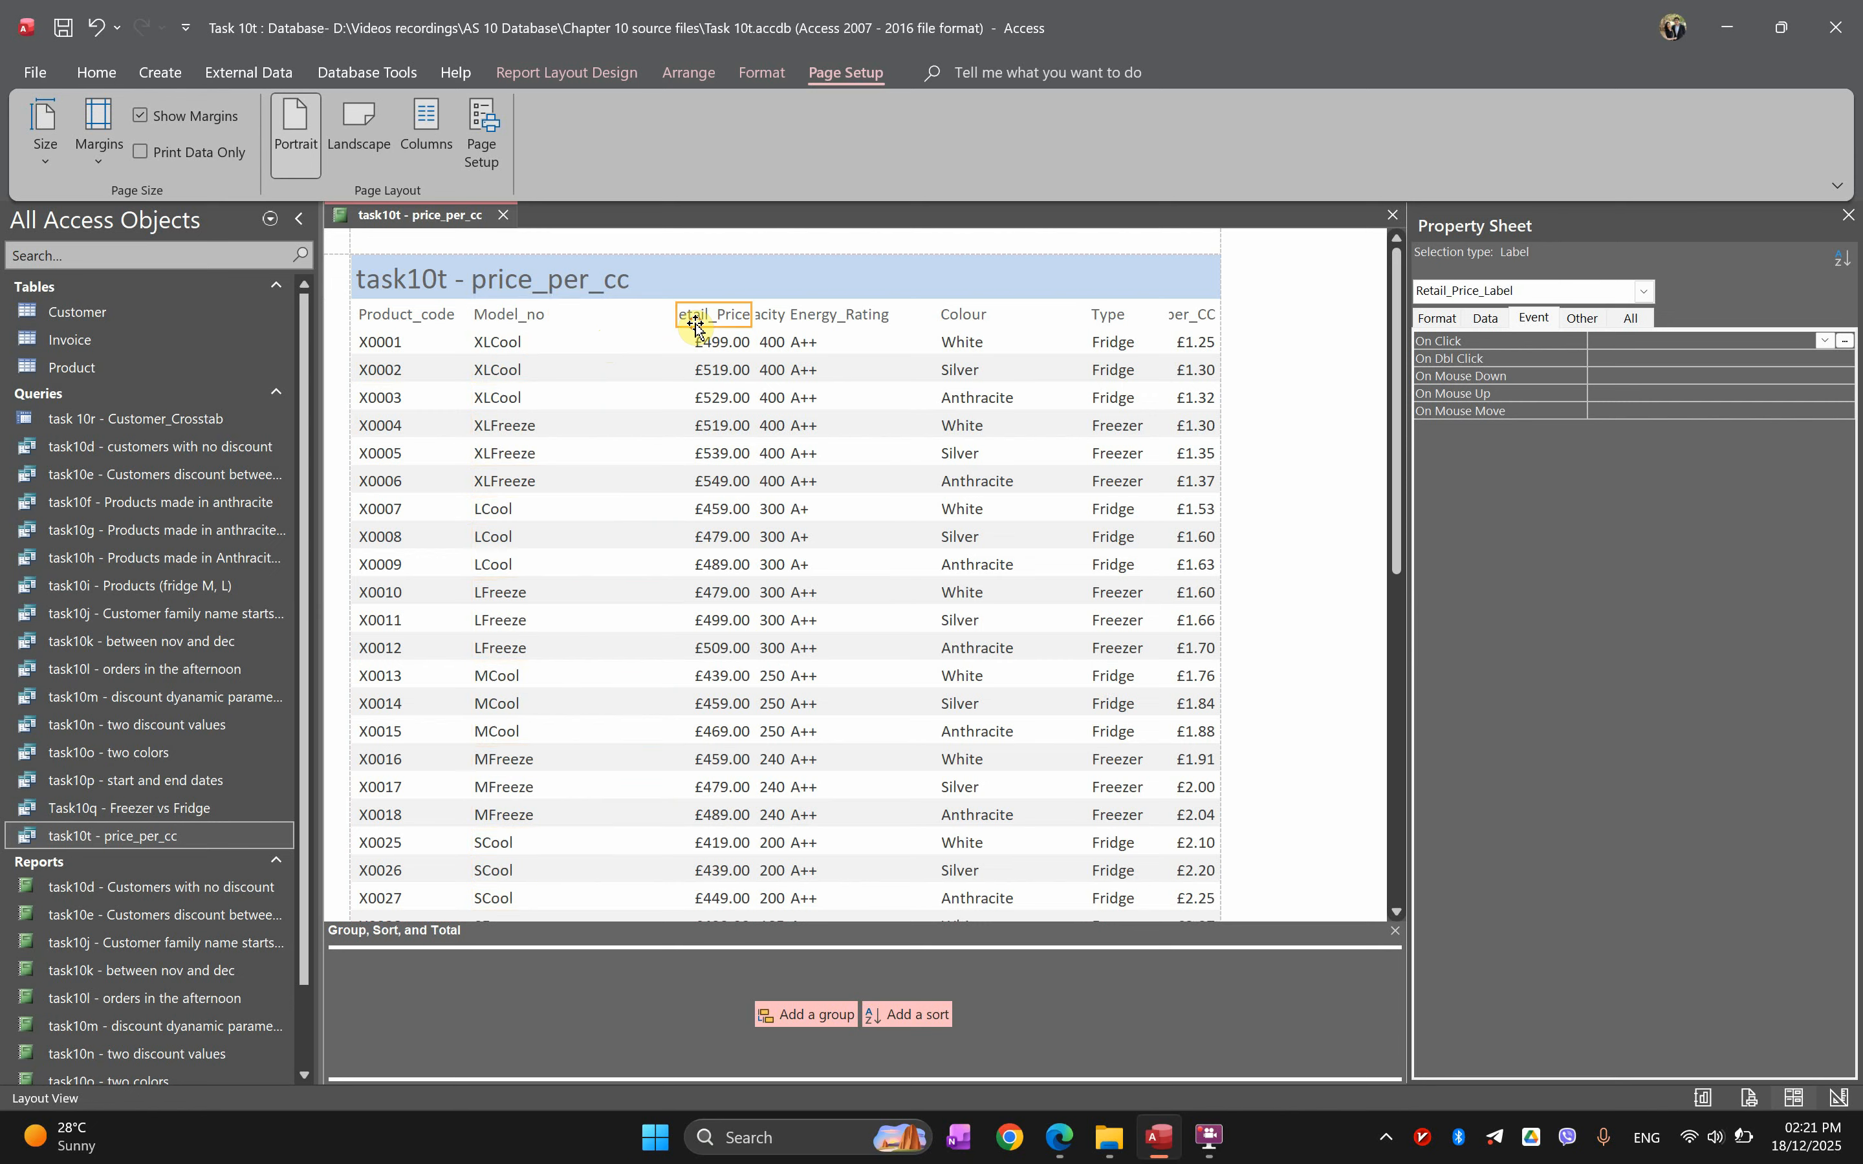
shift+click(695, 344)
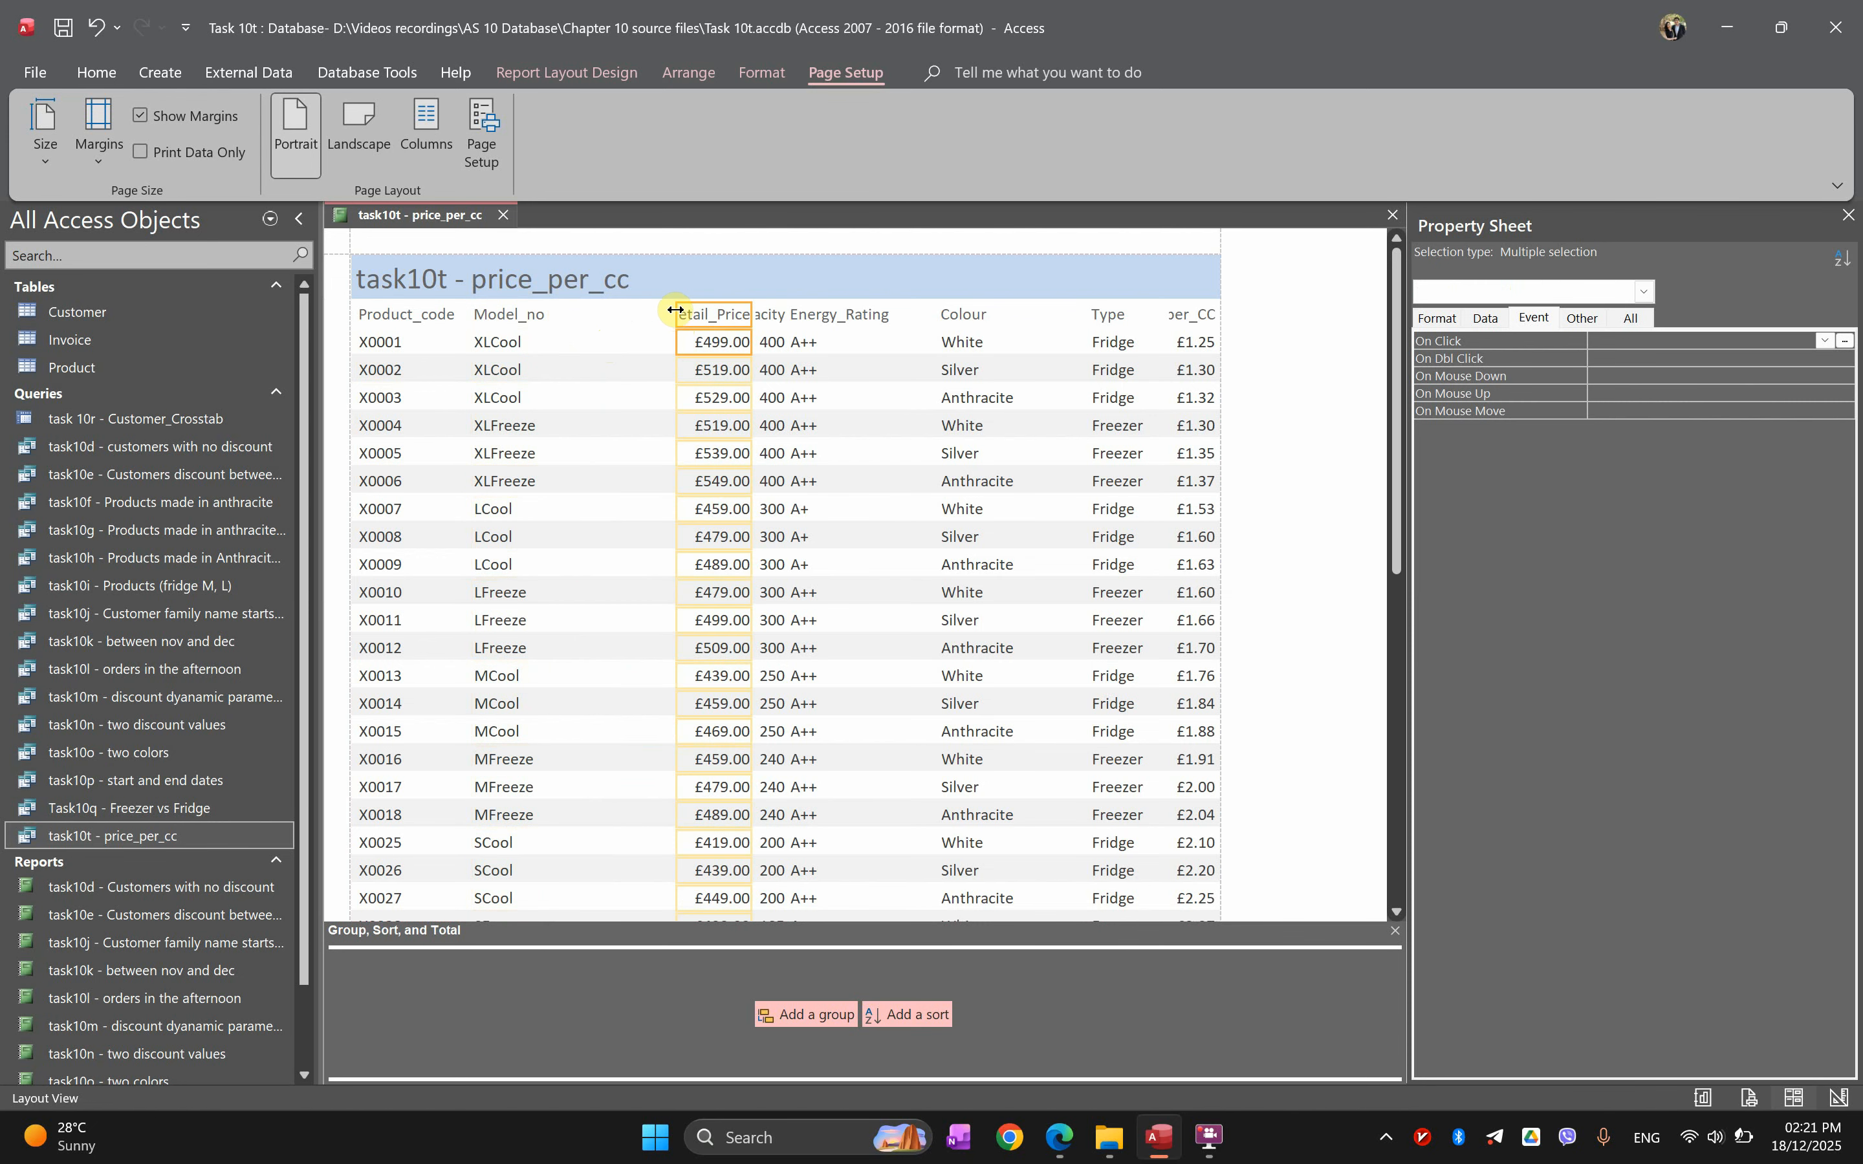
drag(675, 310, 656, 310)
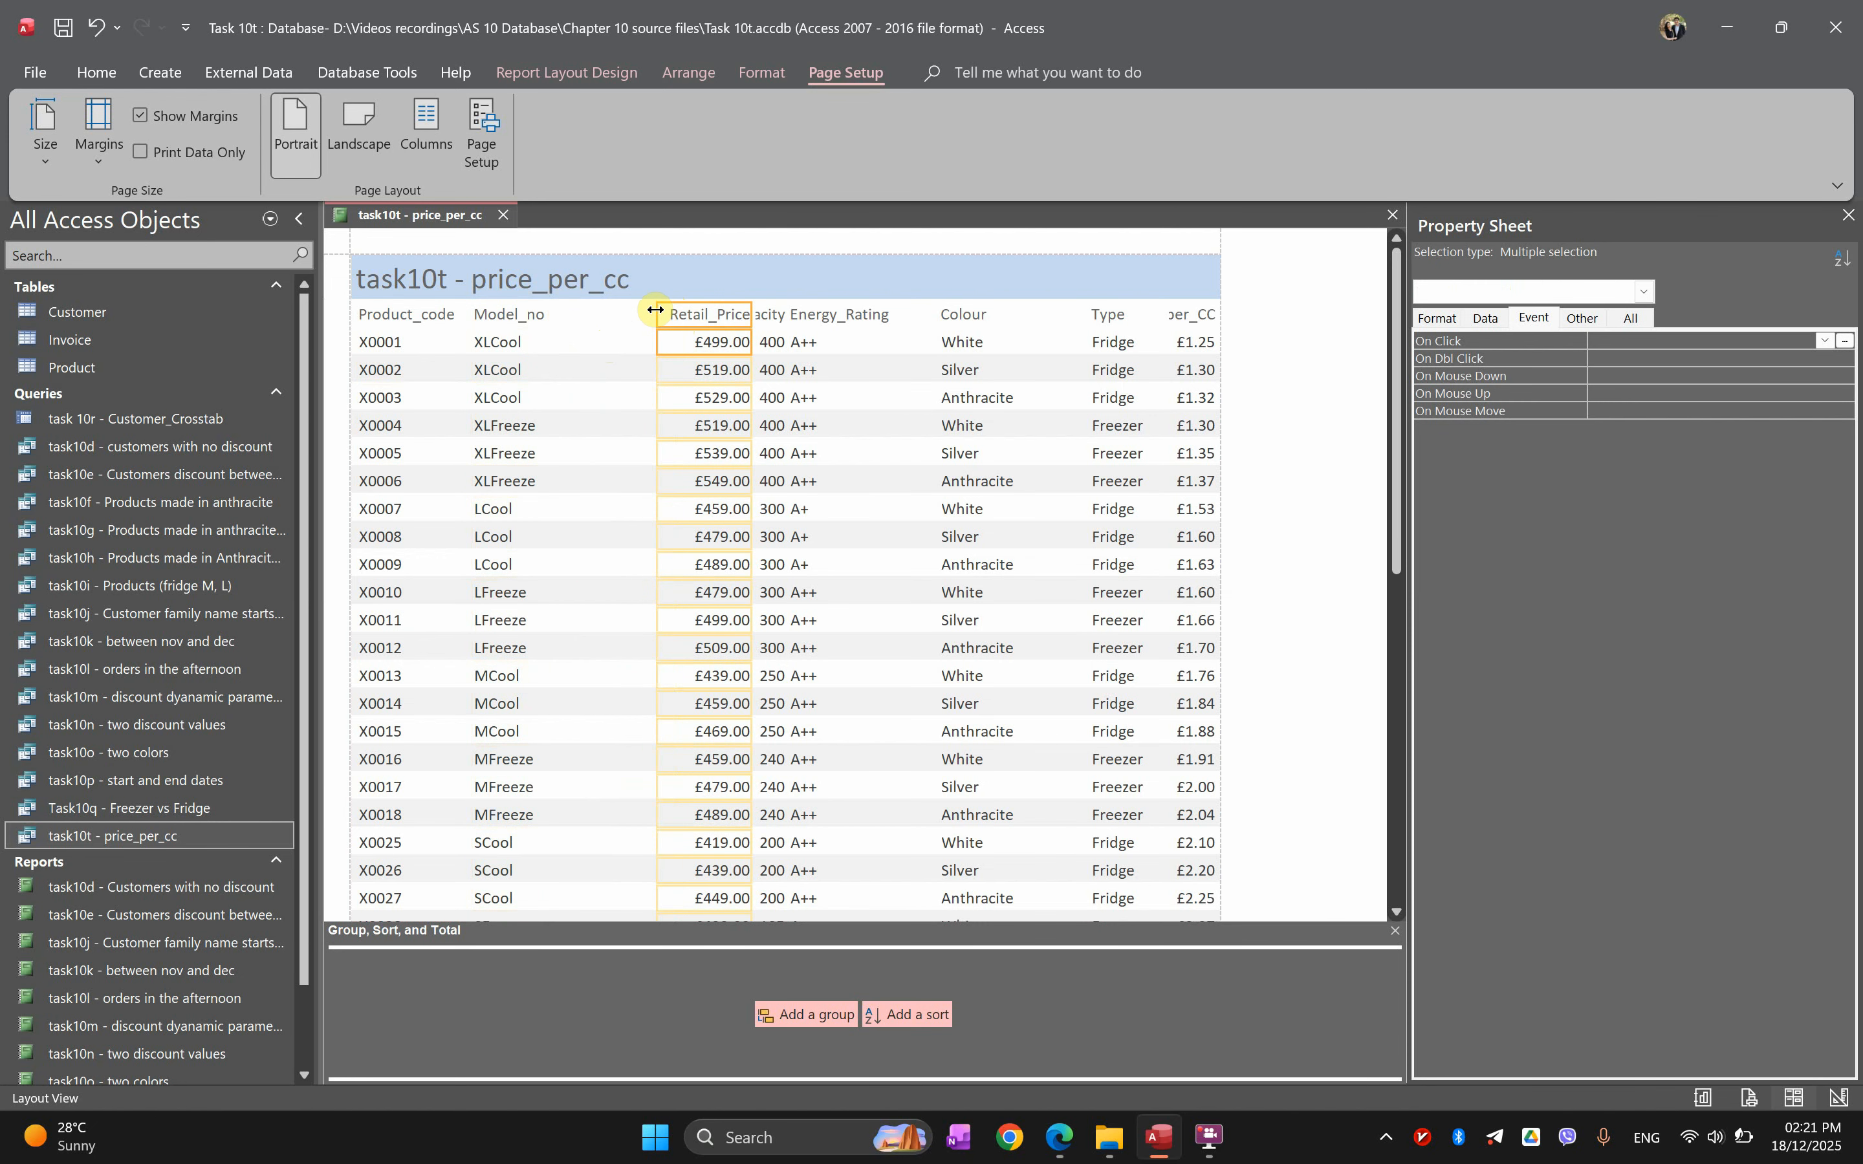
key(Left)
key(Left)
key(Left)
key(Left)
key(Left)
key(Left)
key(Left)
key(Left)
key(Left)
key(Left)
key(Left)
key(Left)
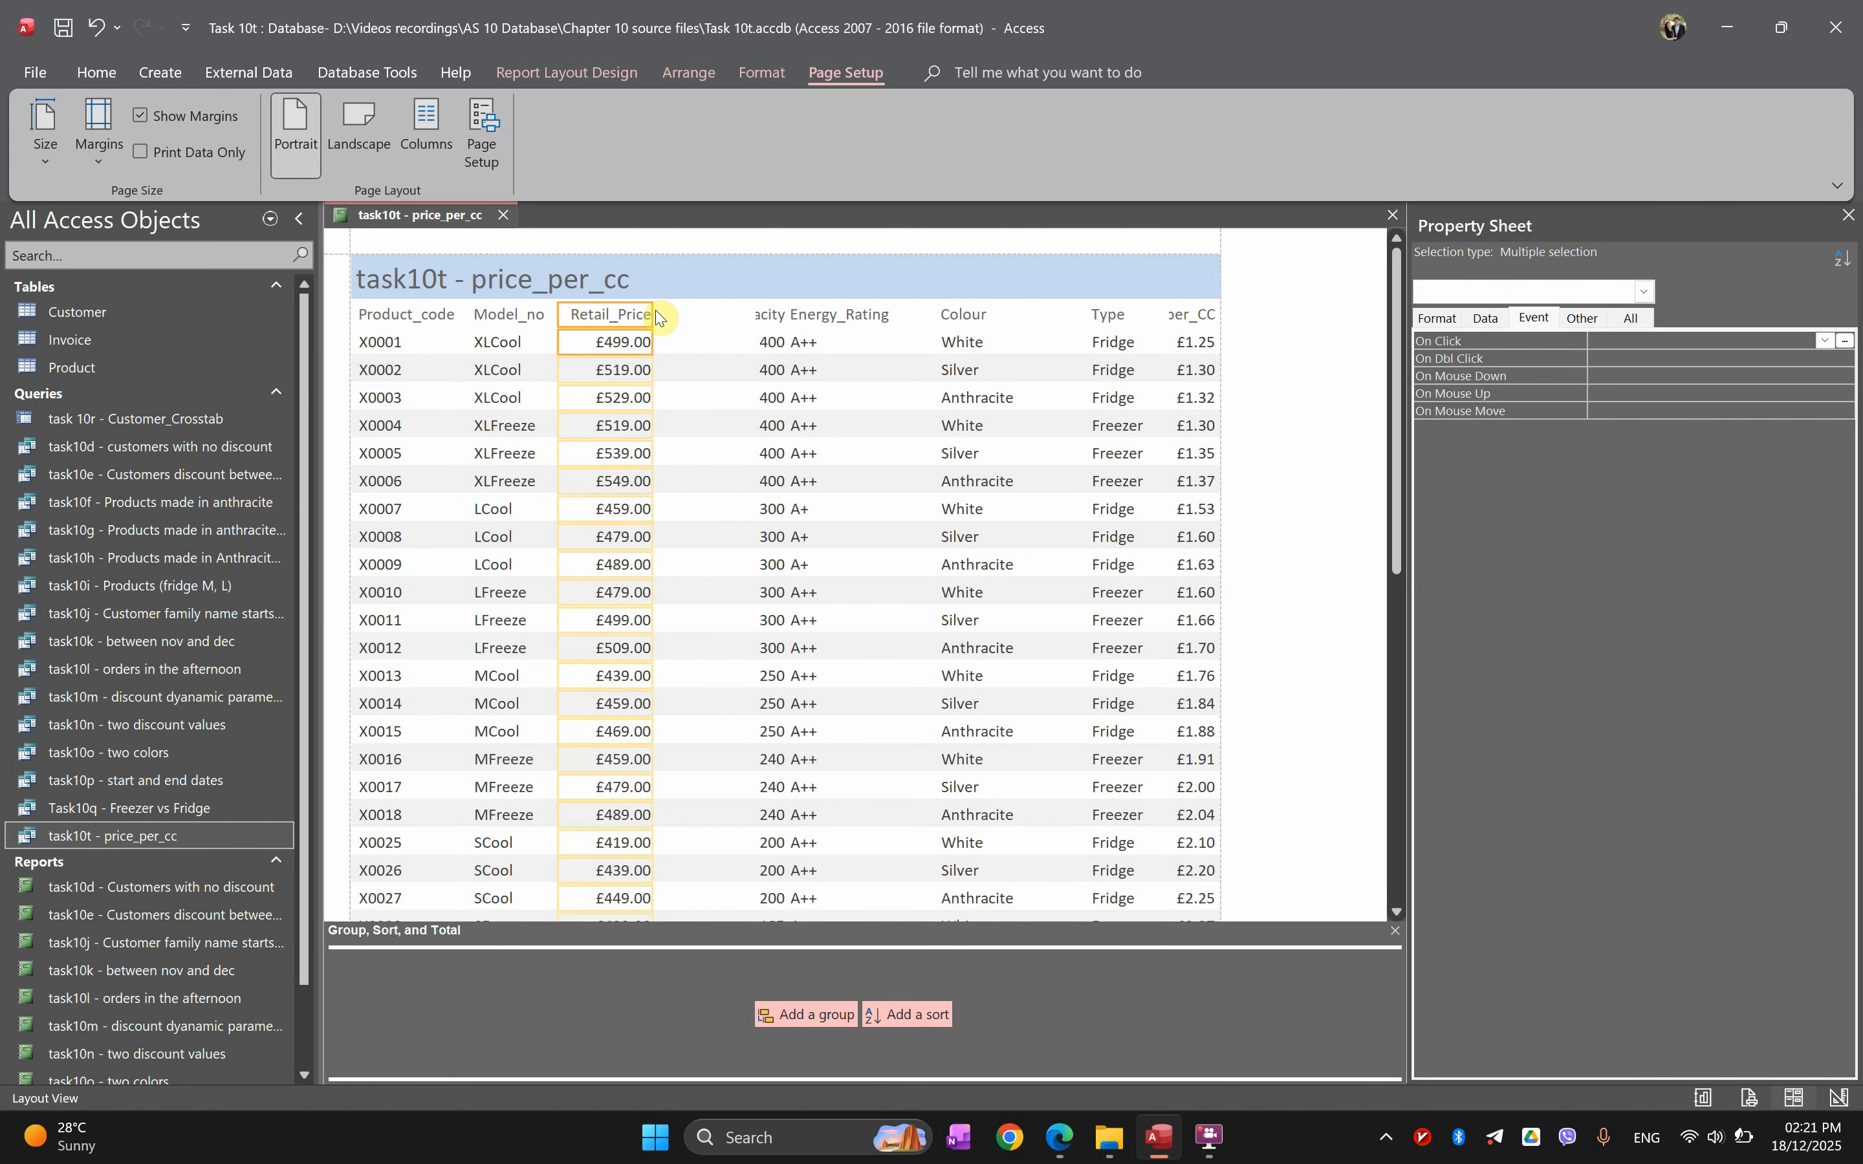
Widen the Capacity column to fit its full heading and move it left beside Retail_Price.
click(762, 315)
shift+click(754, 343)
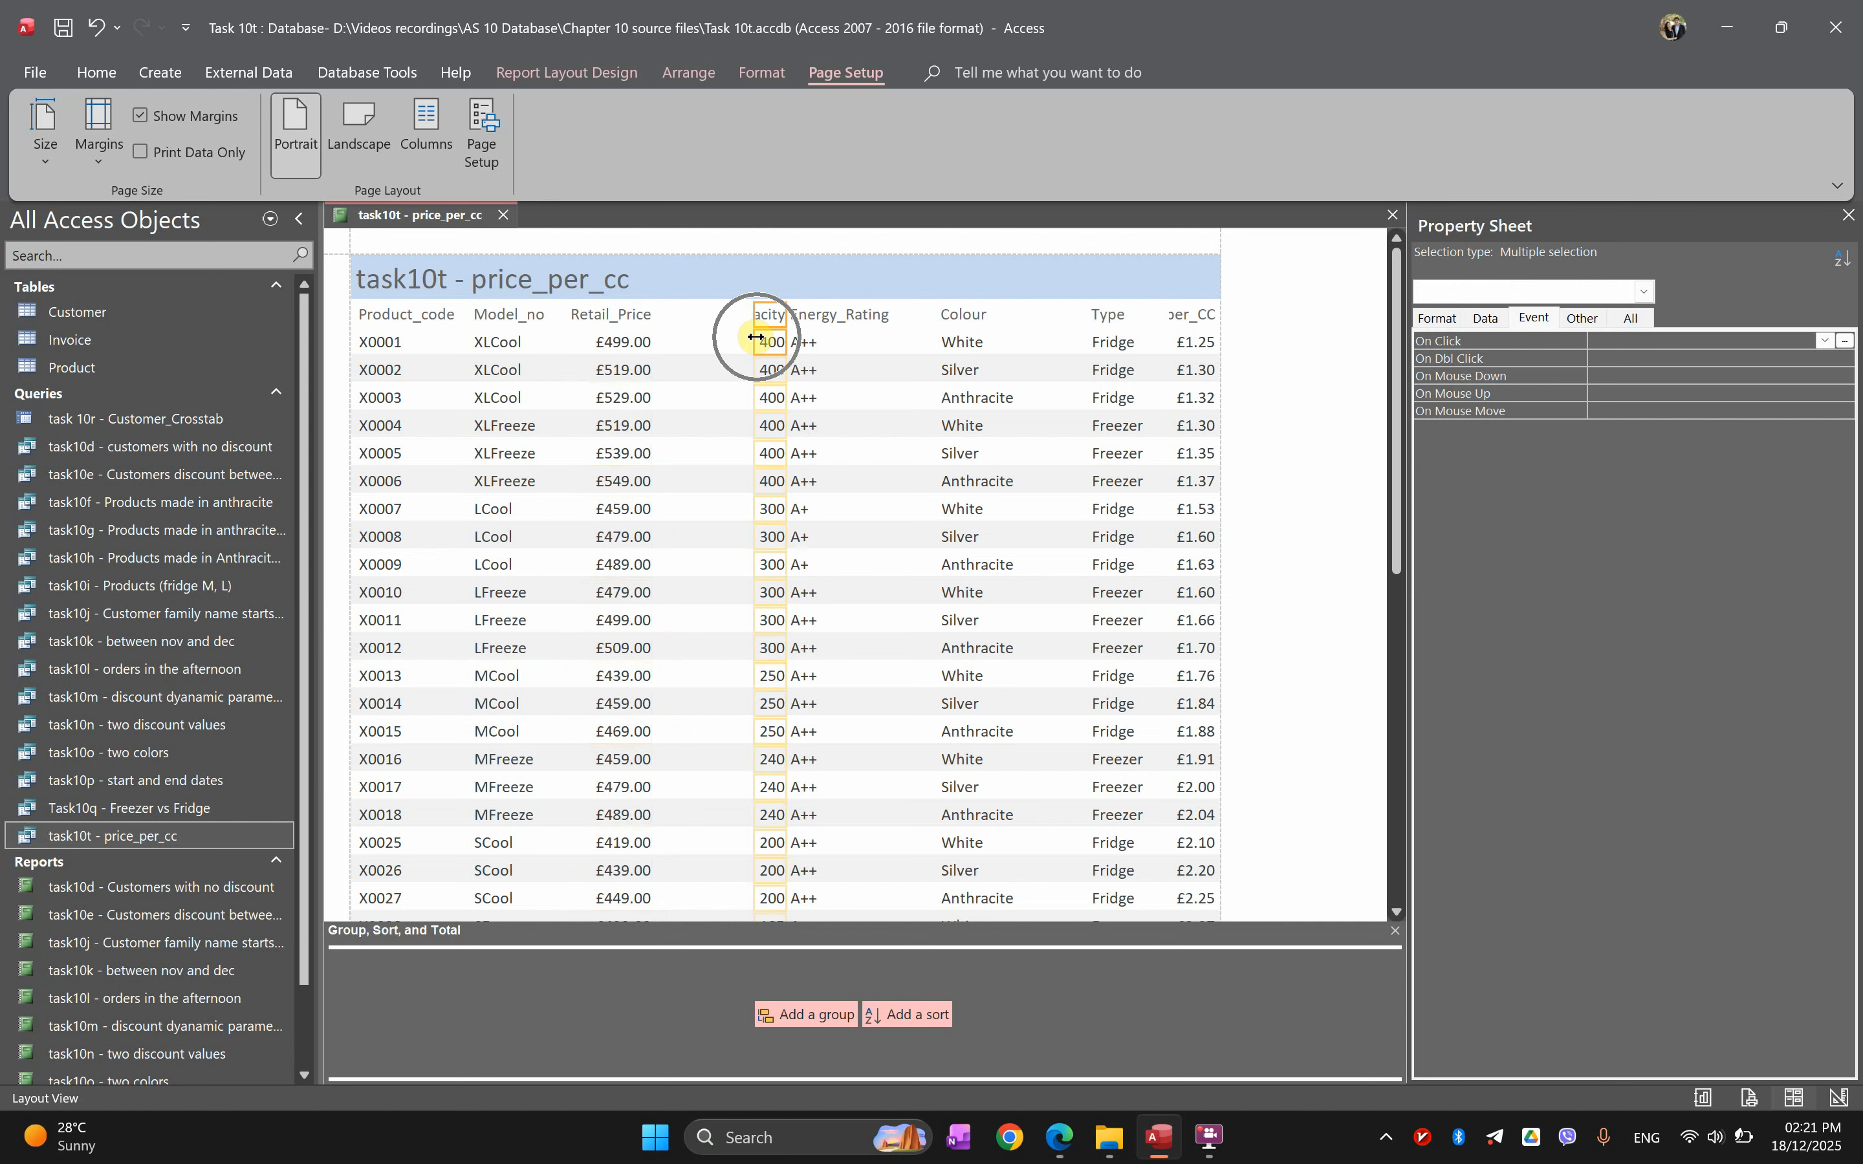
drag(754, 336, 725, 335)
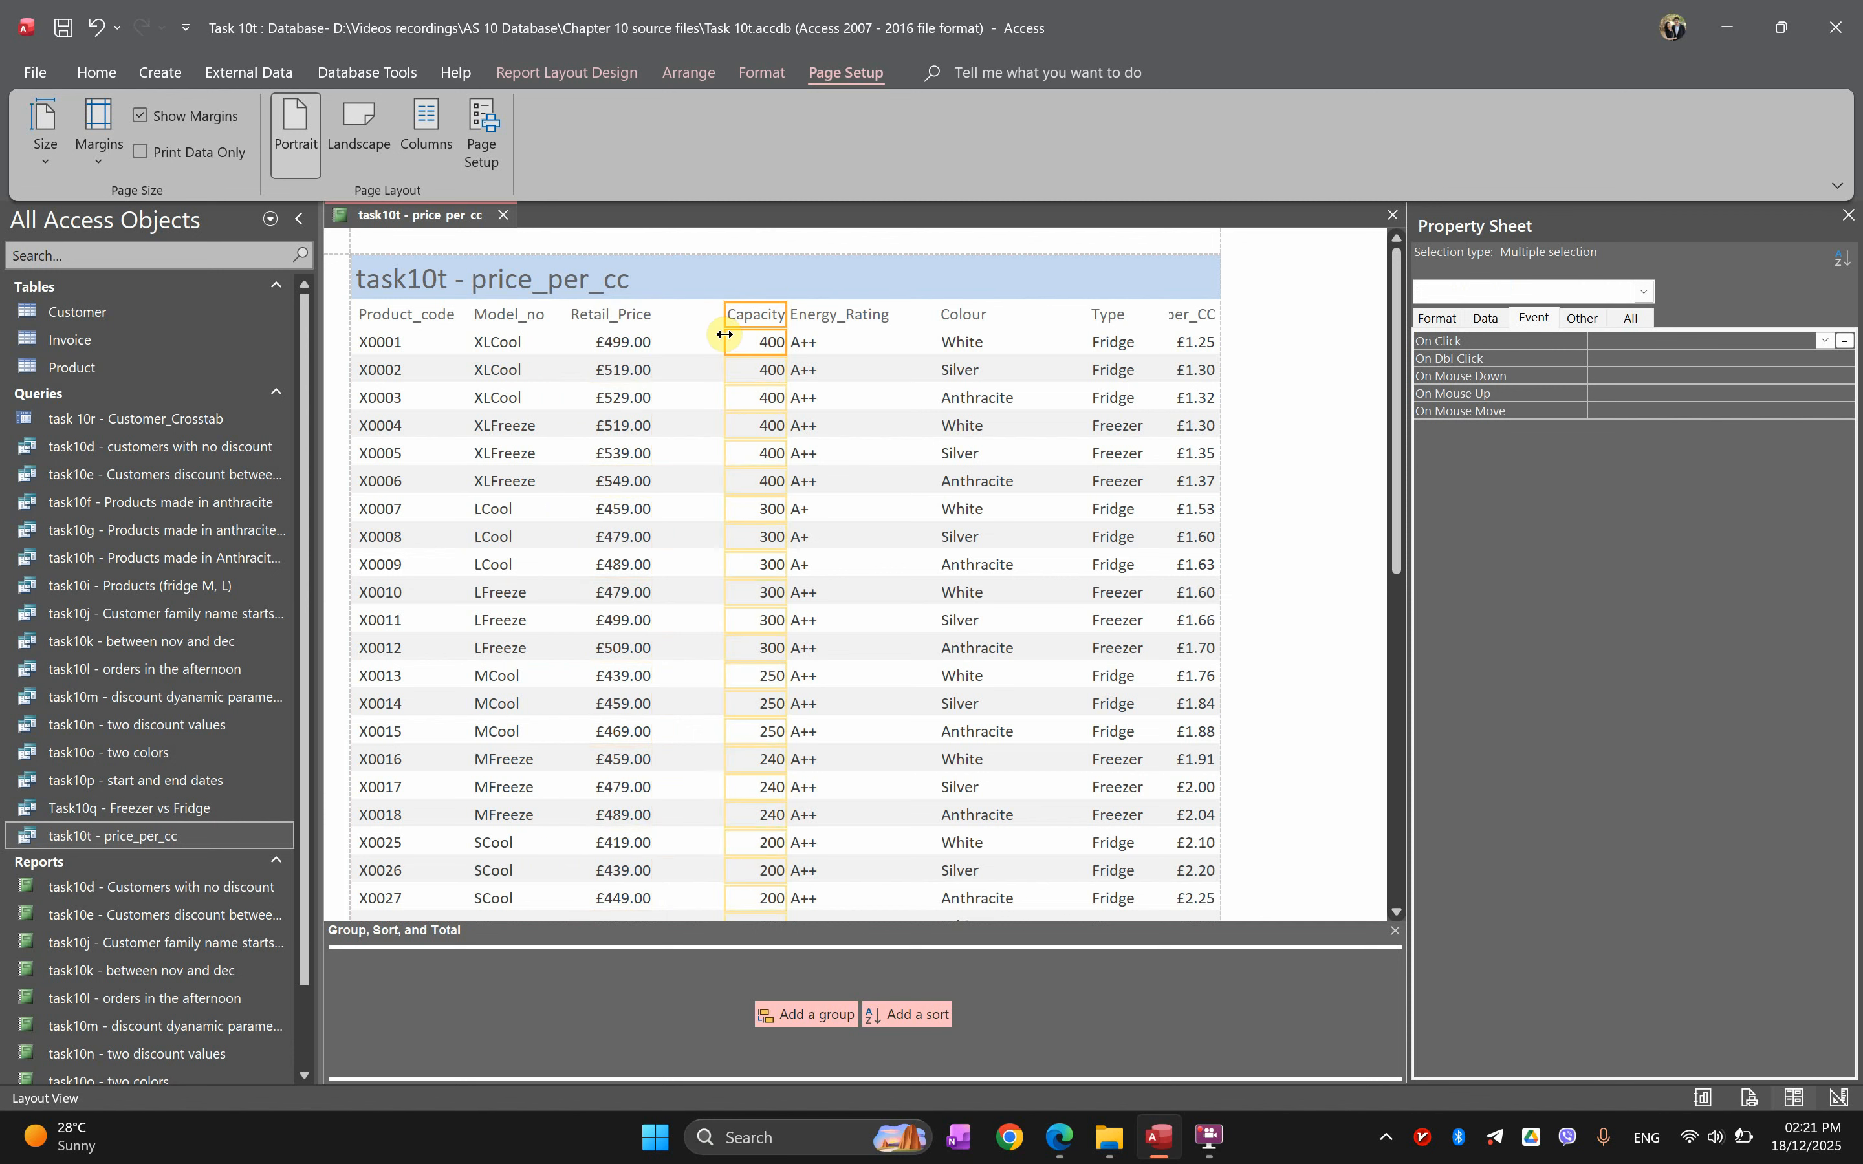
key(Left)
key(Left)
key(Left)
key(Left)
key(Left)
key(Left)
key(Left)
key(Left)
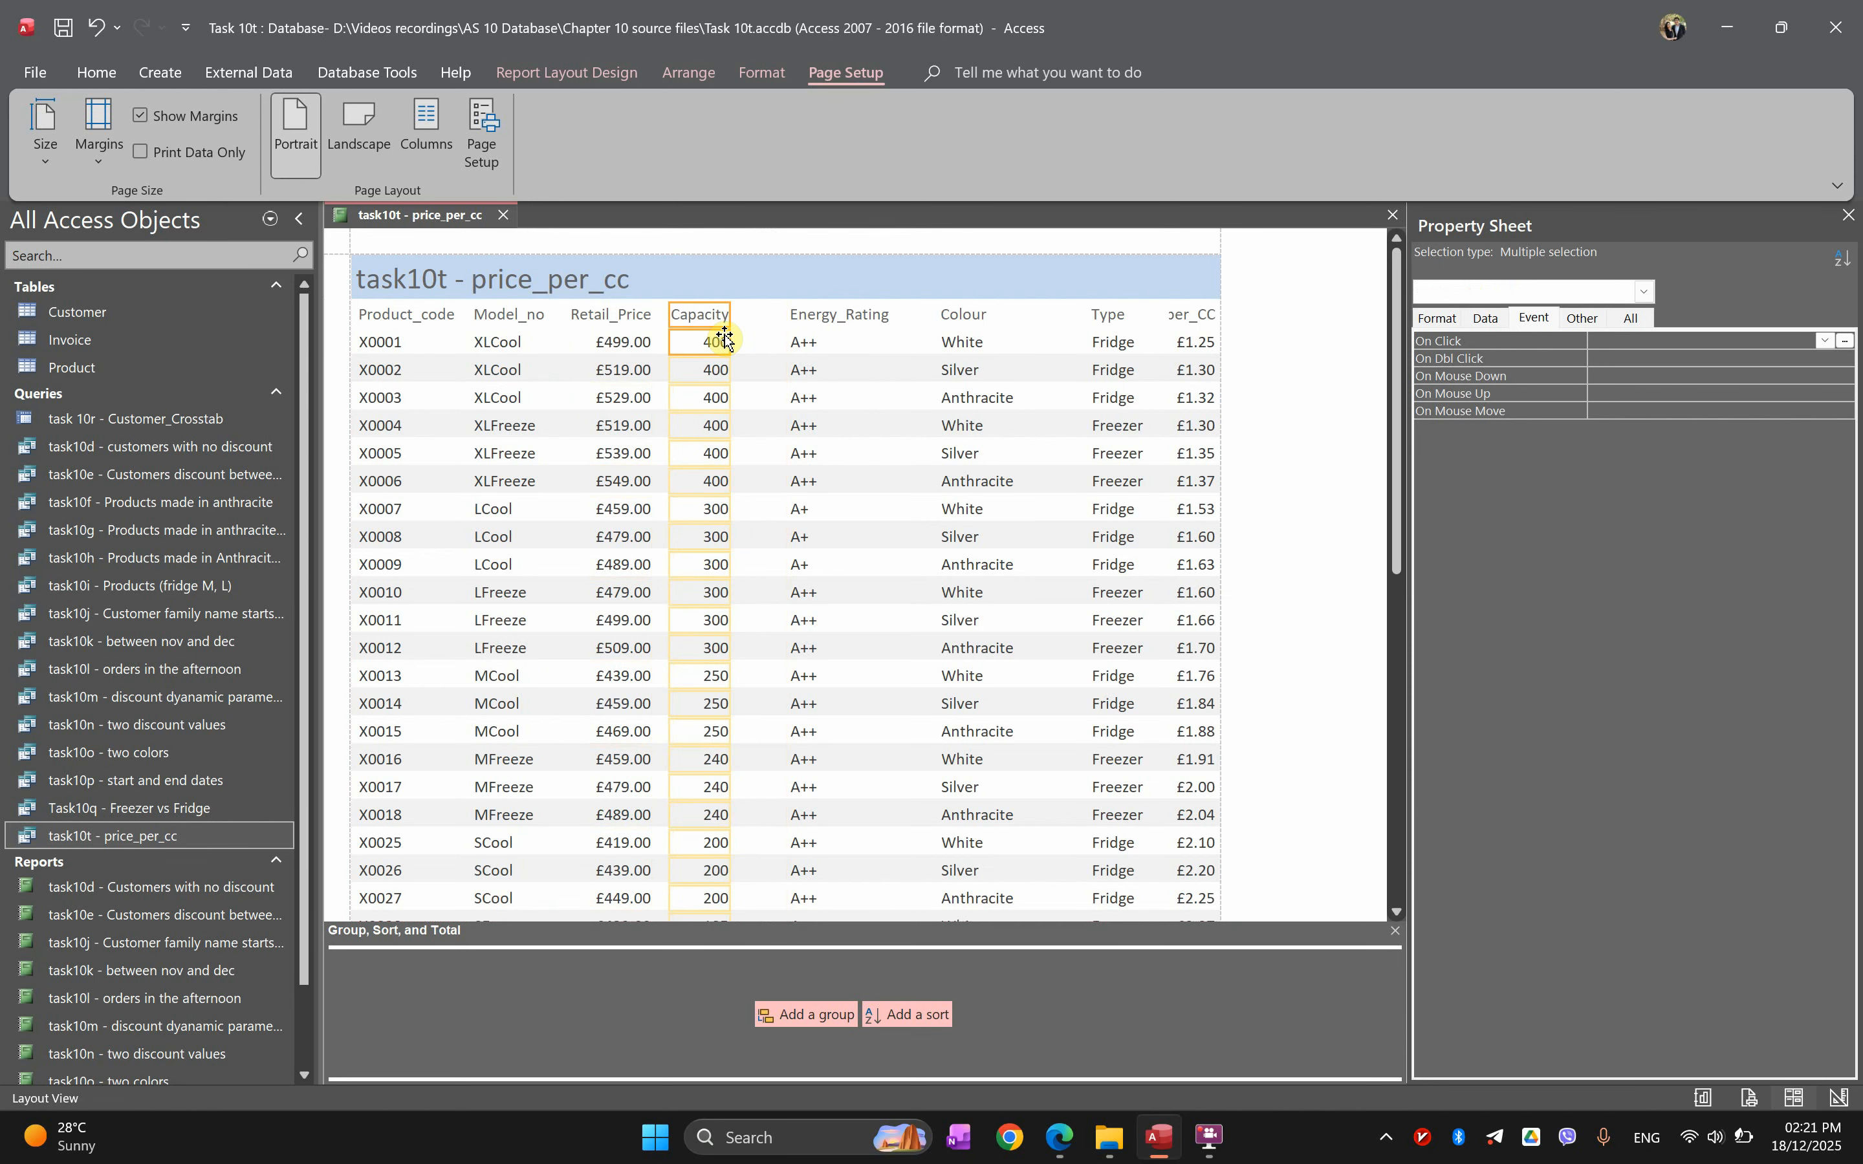
Narrow the Energy_Rating and Colour columns with their headings, and move both left to close the gap after Capacity.
click(822, 314)
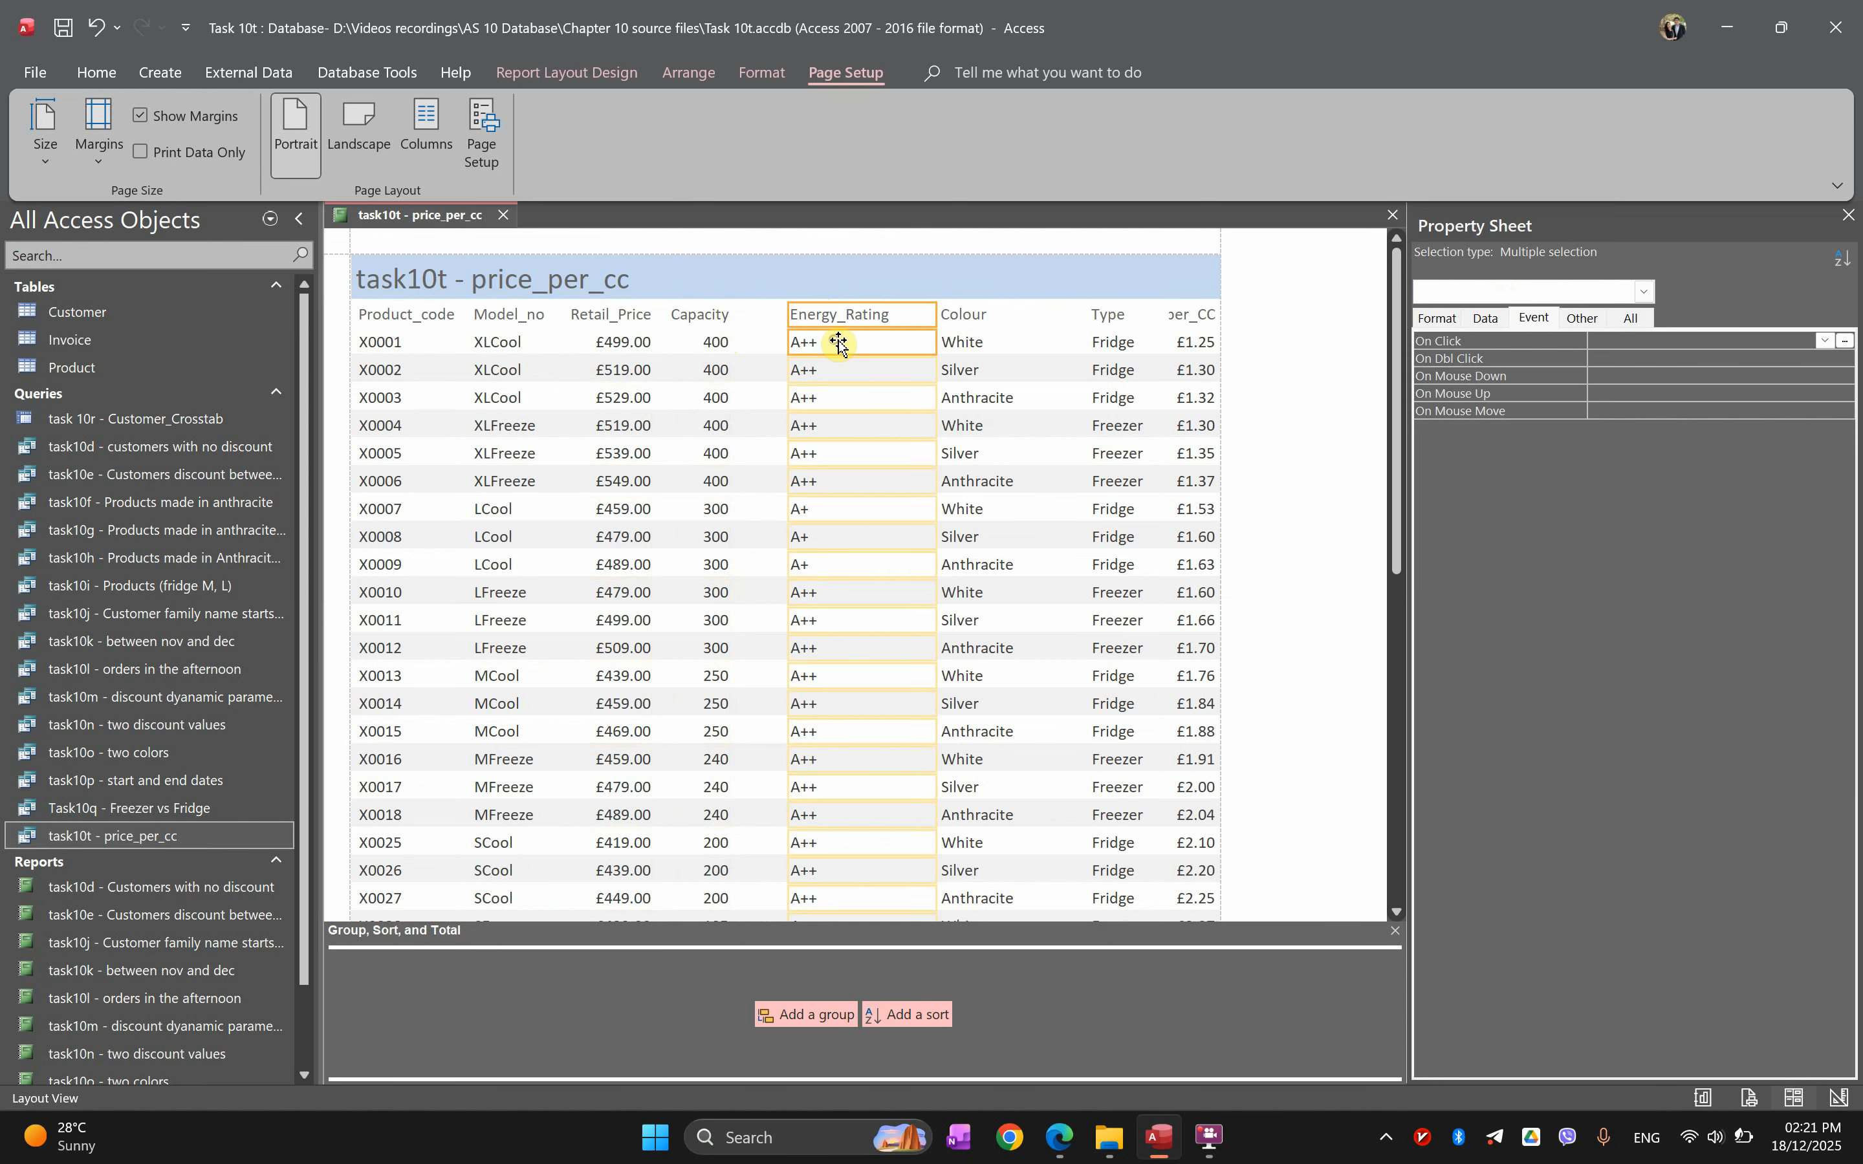
drag(935, 315, 889, 312)
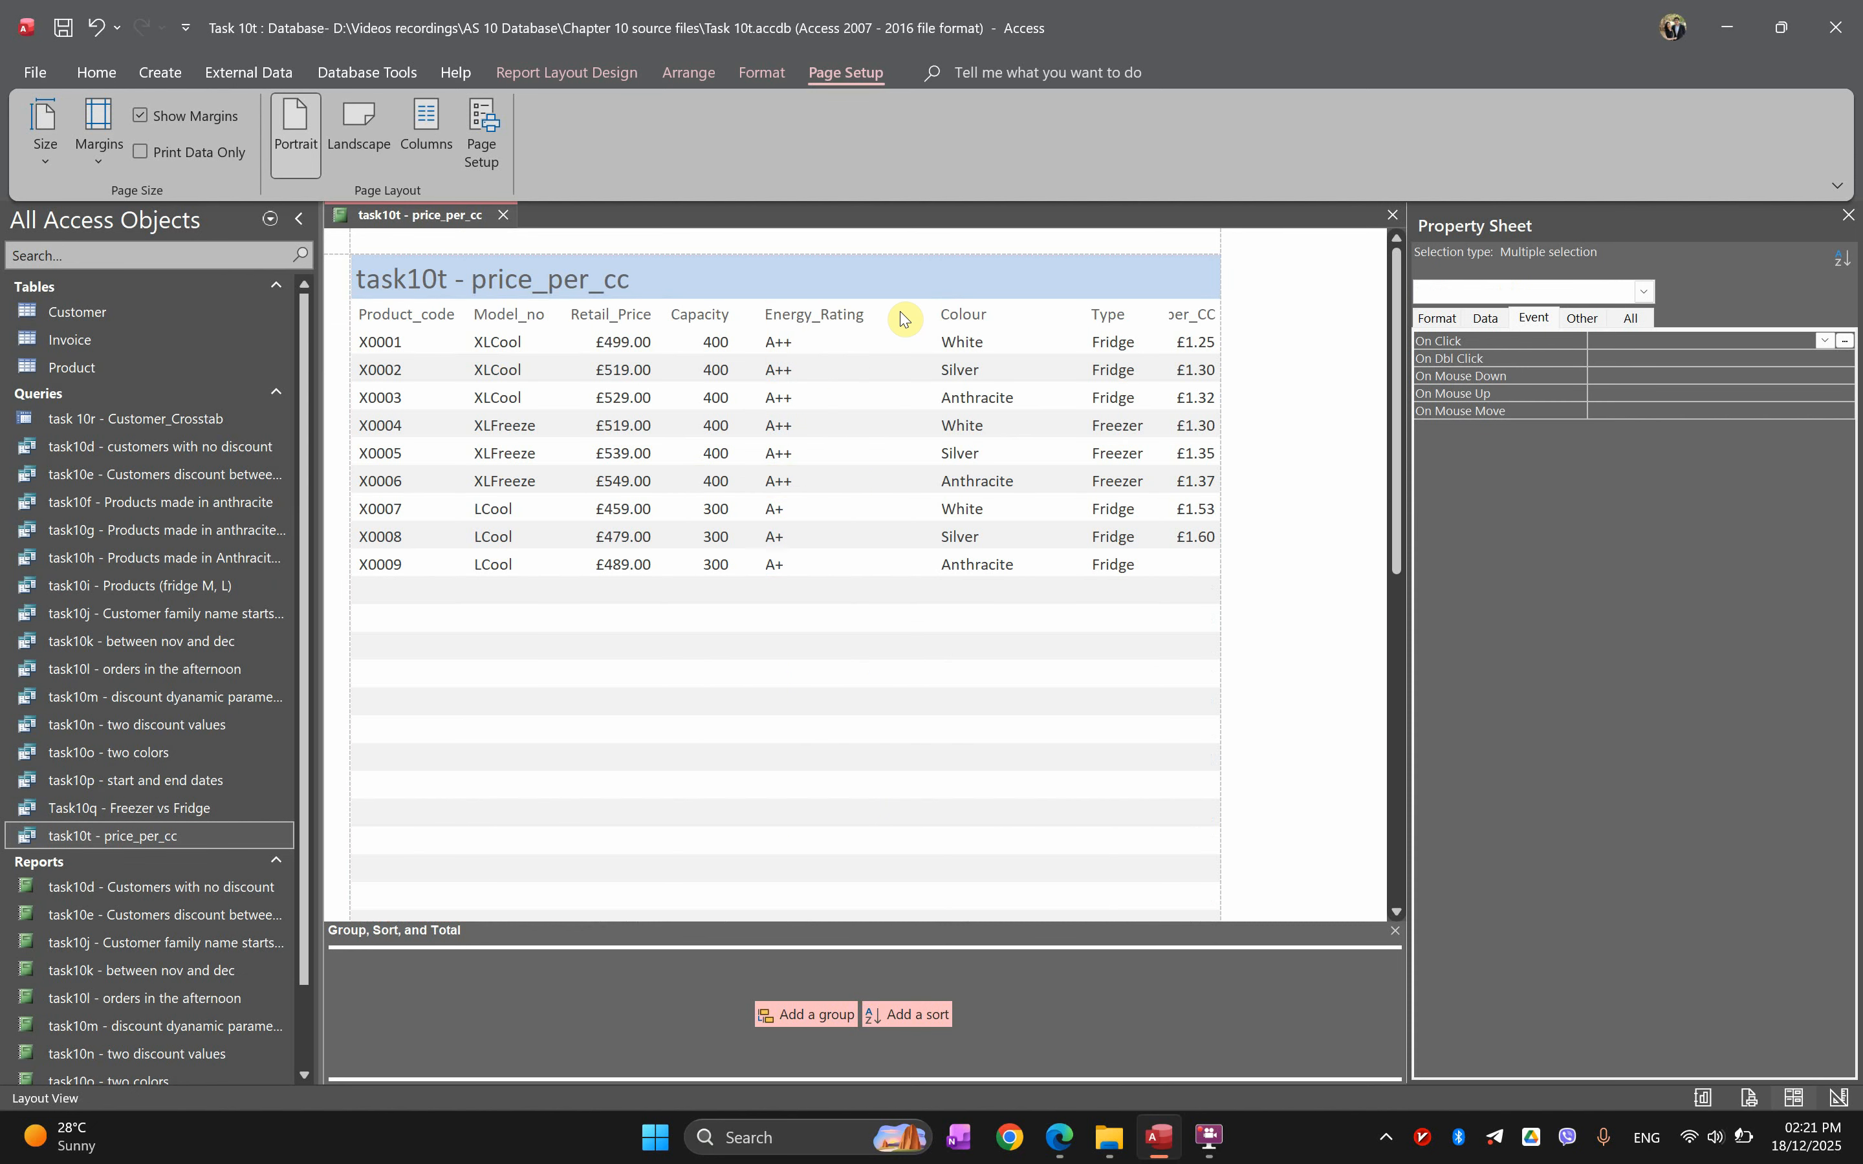
click(952, 311)
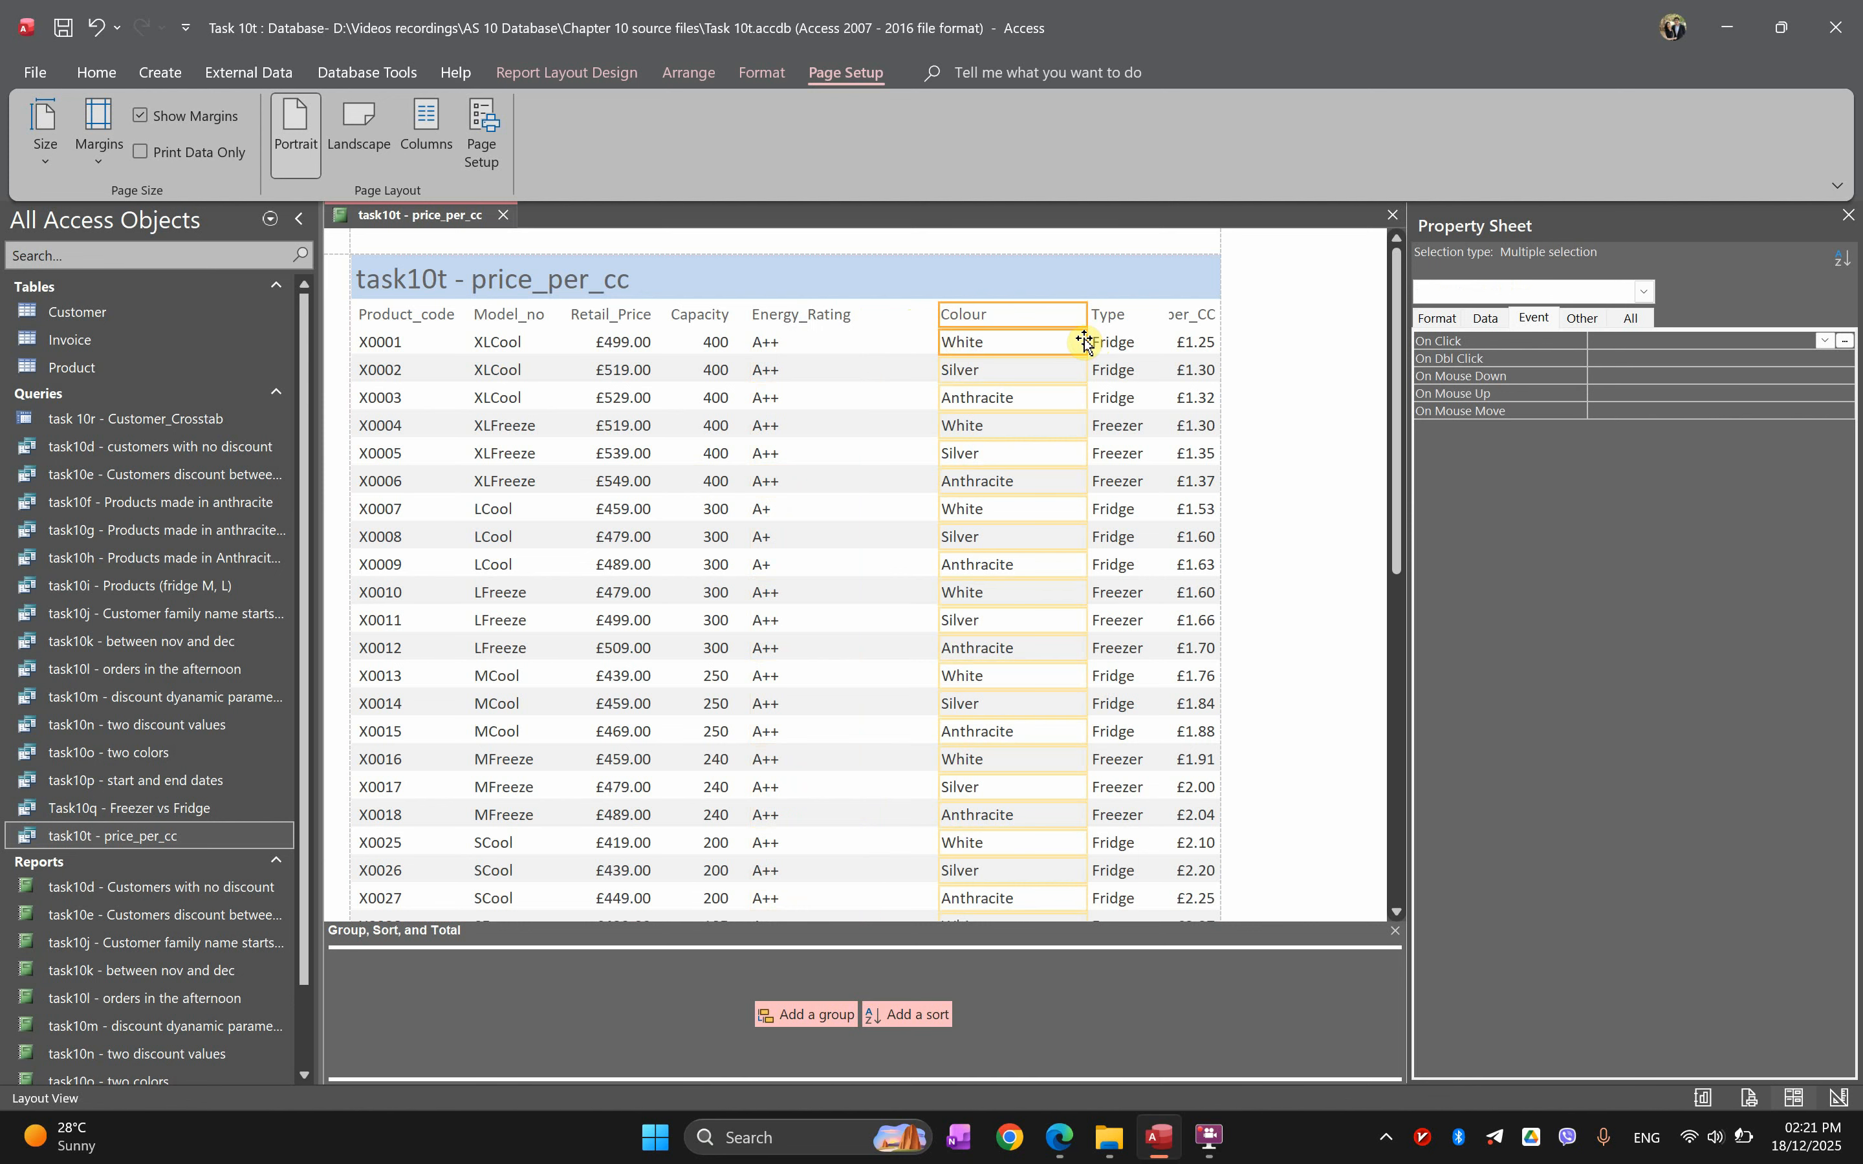
drag(1087, 339, 1031, 339)
key(Left)
key(Left)
key(Left)
key(Left)
key(Left)
key(Left)
key(Left)
key(Left)
key(Left)
key(Left)
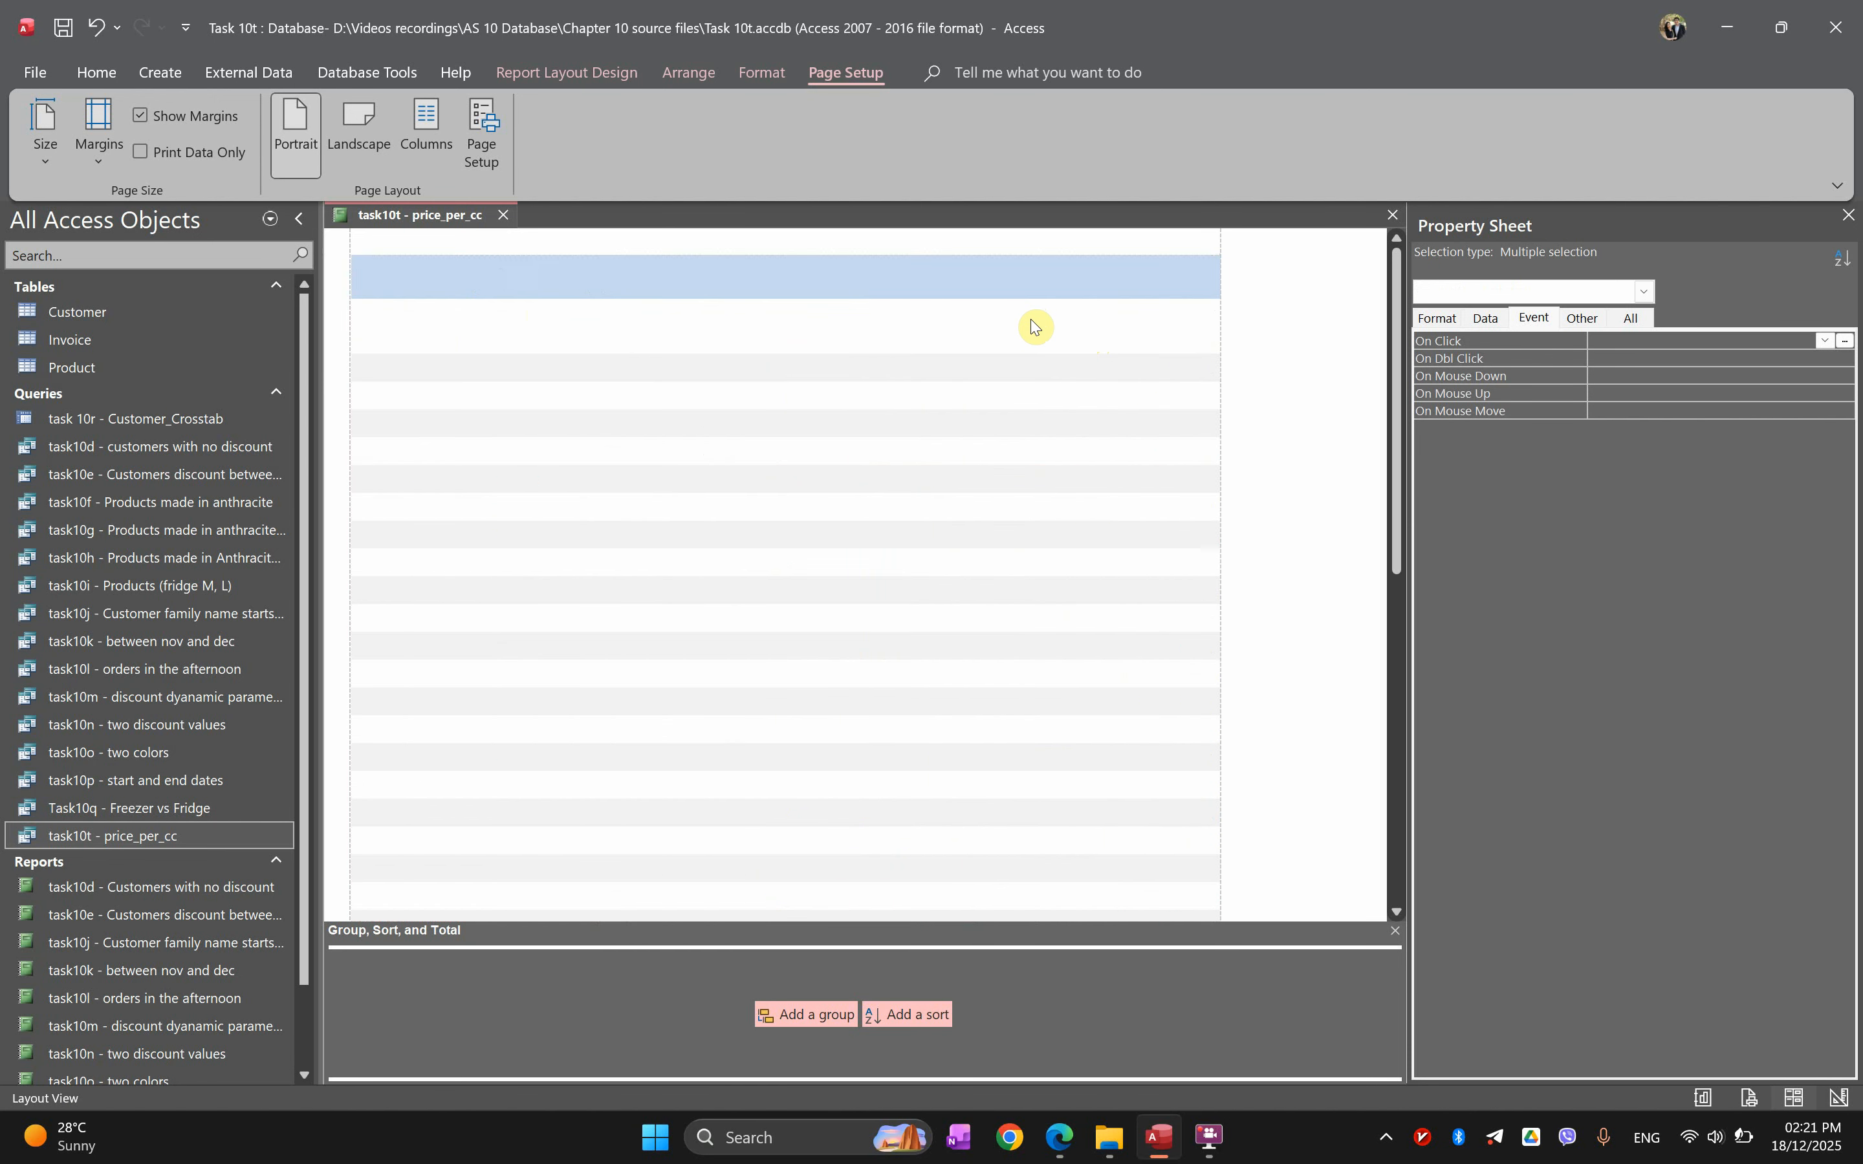
Move the Type heading and data left toward Colour to free space before the Price_per_CC column.
click(1086, 317)
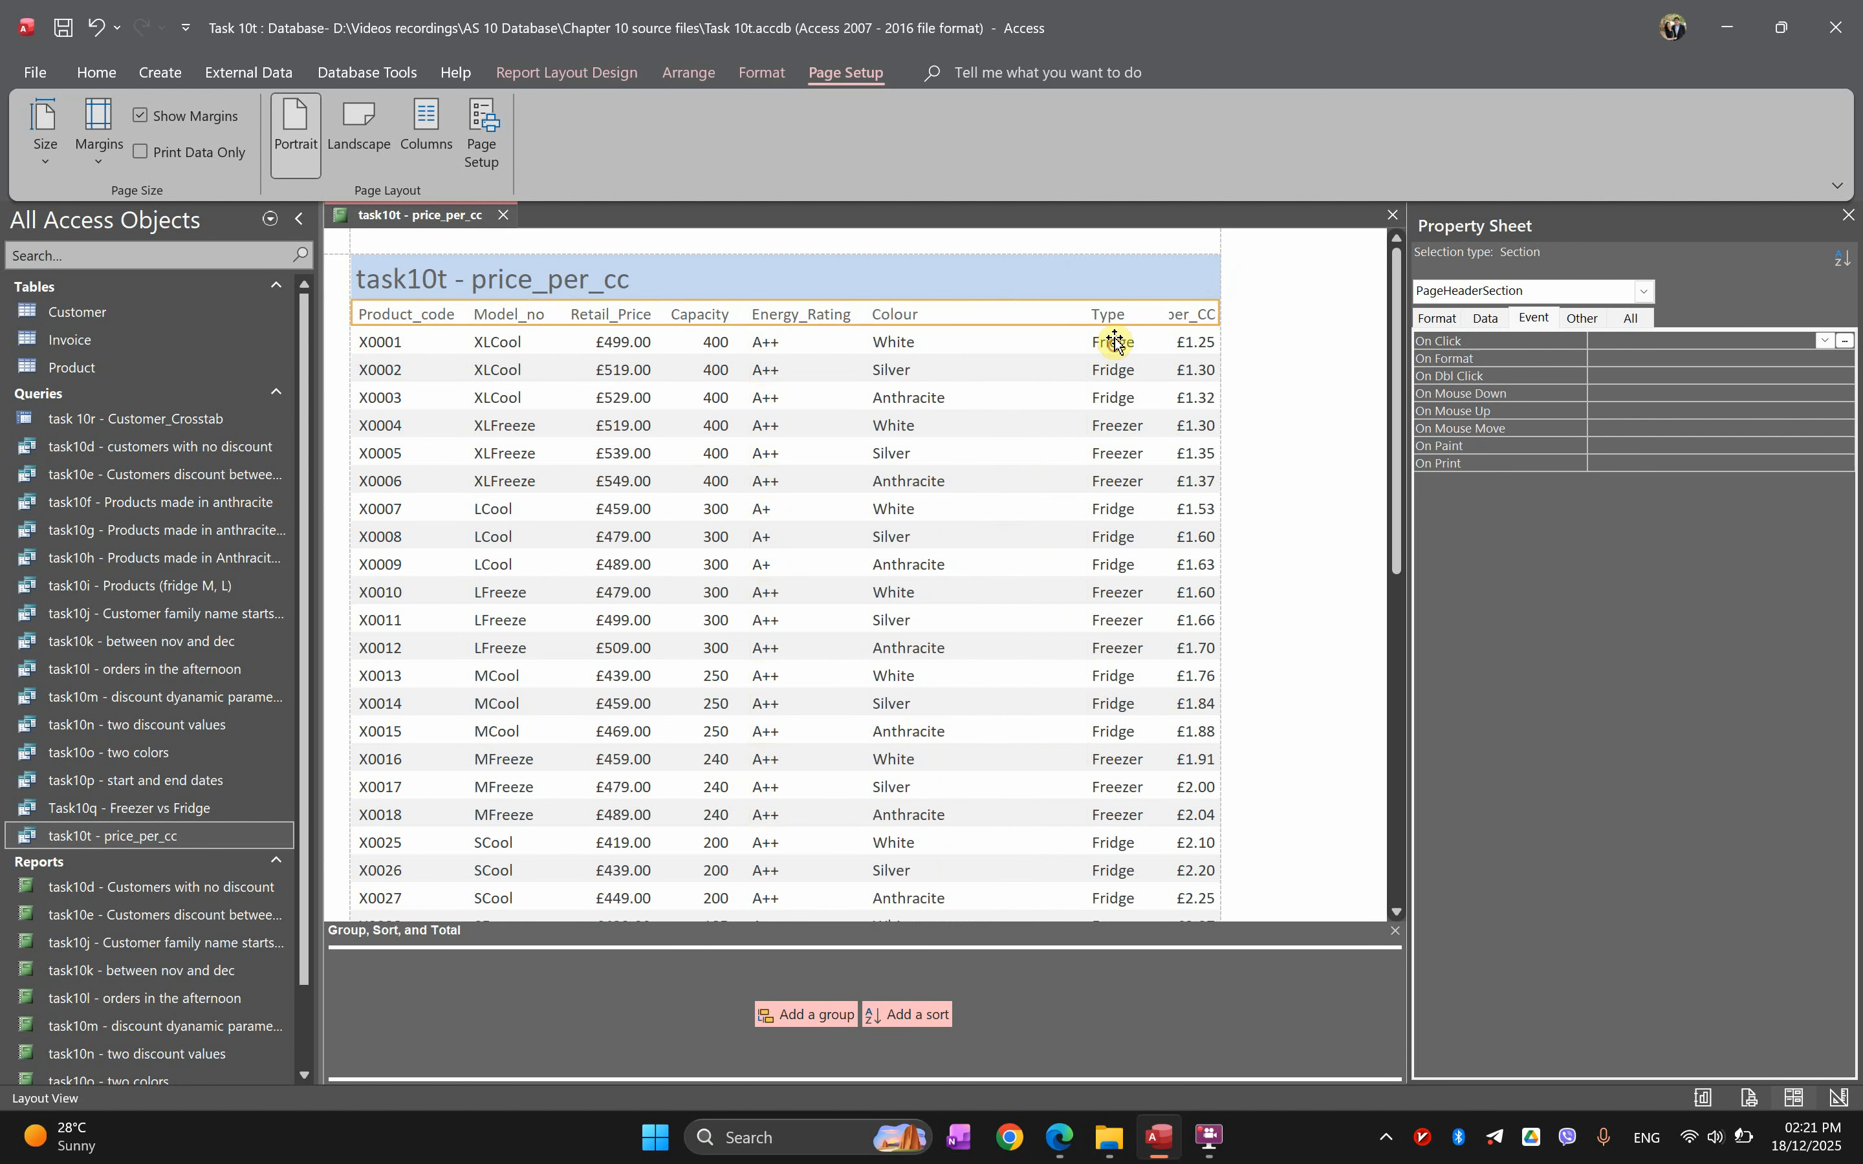
click(1115, 341)
shift+click(1105, 324)
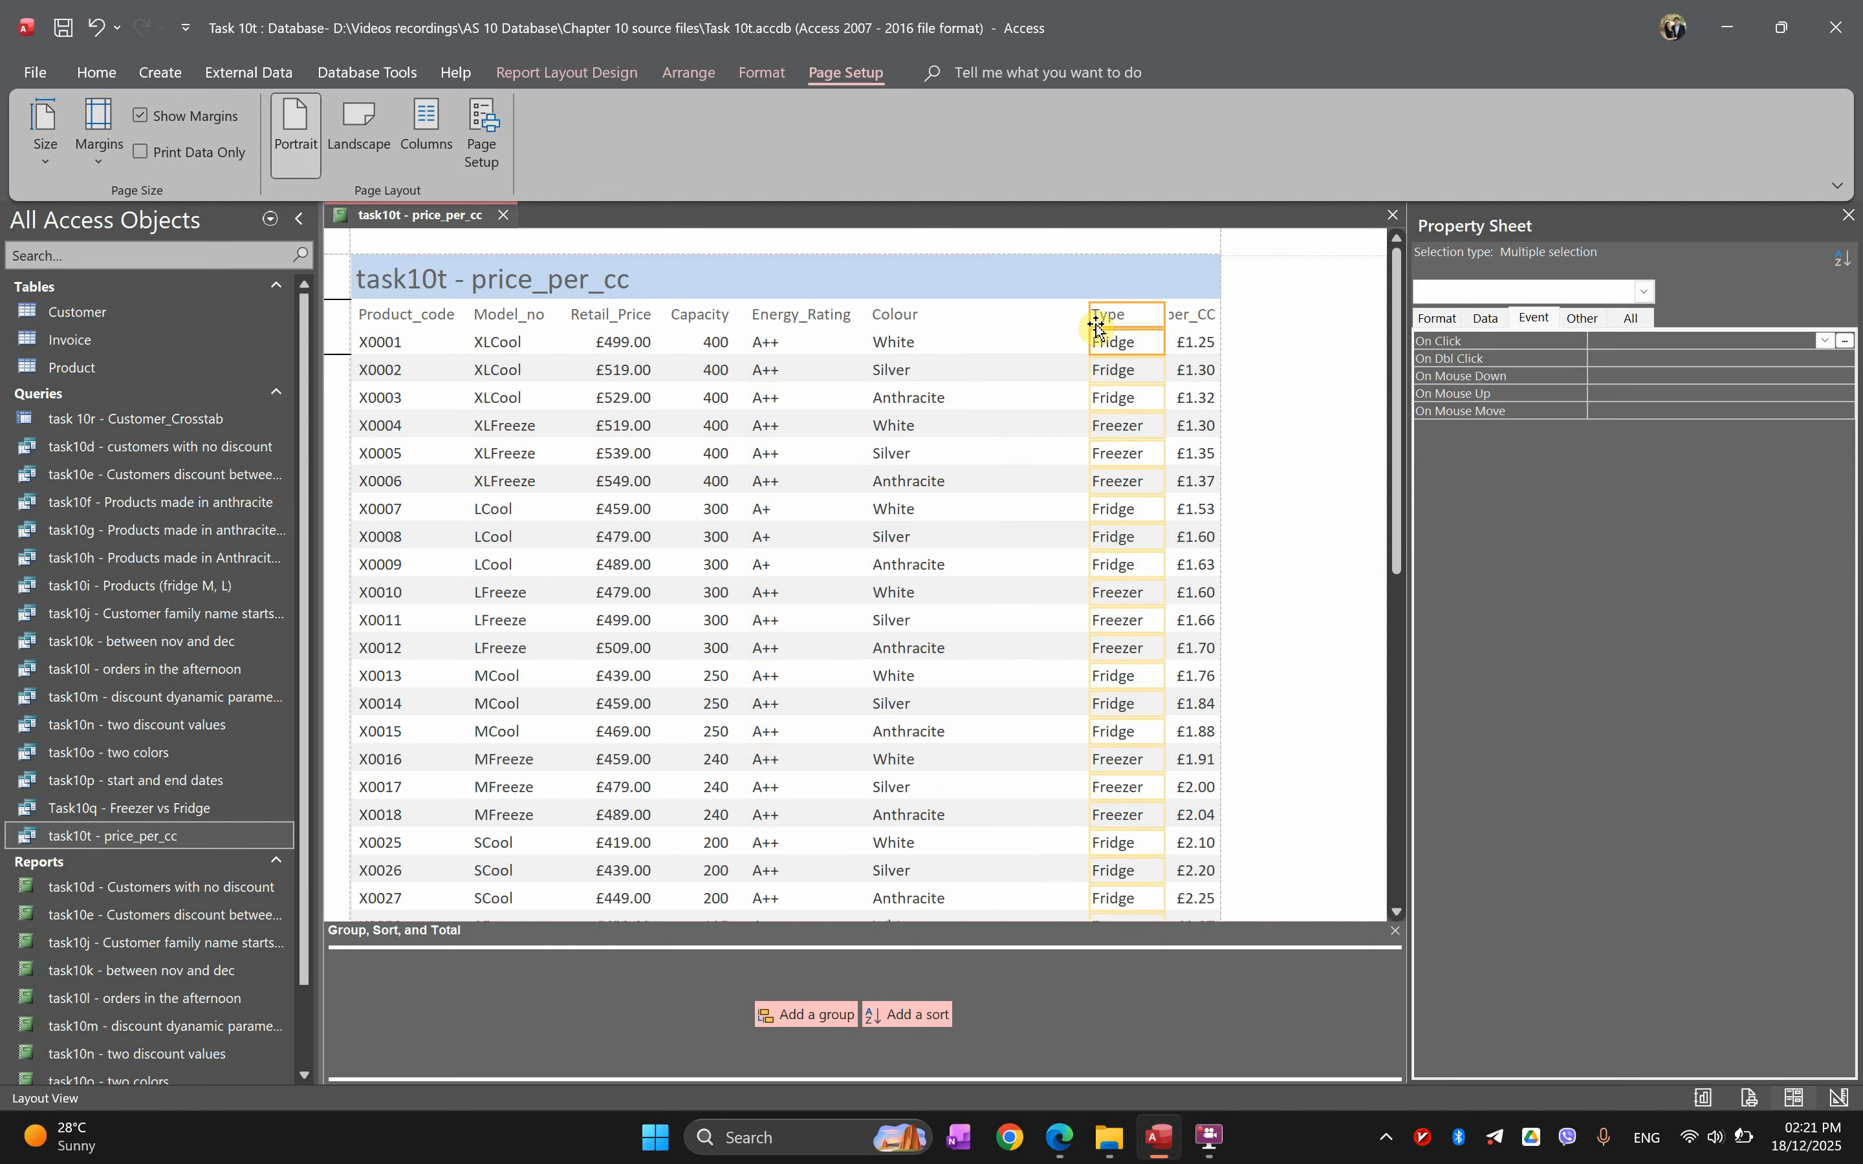
key(Left)
key(Left)
key(Left)
key(Left)
key(Left)
key(Left)
key(Left)
key(Left)
key(Left)
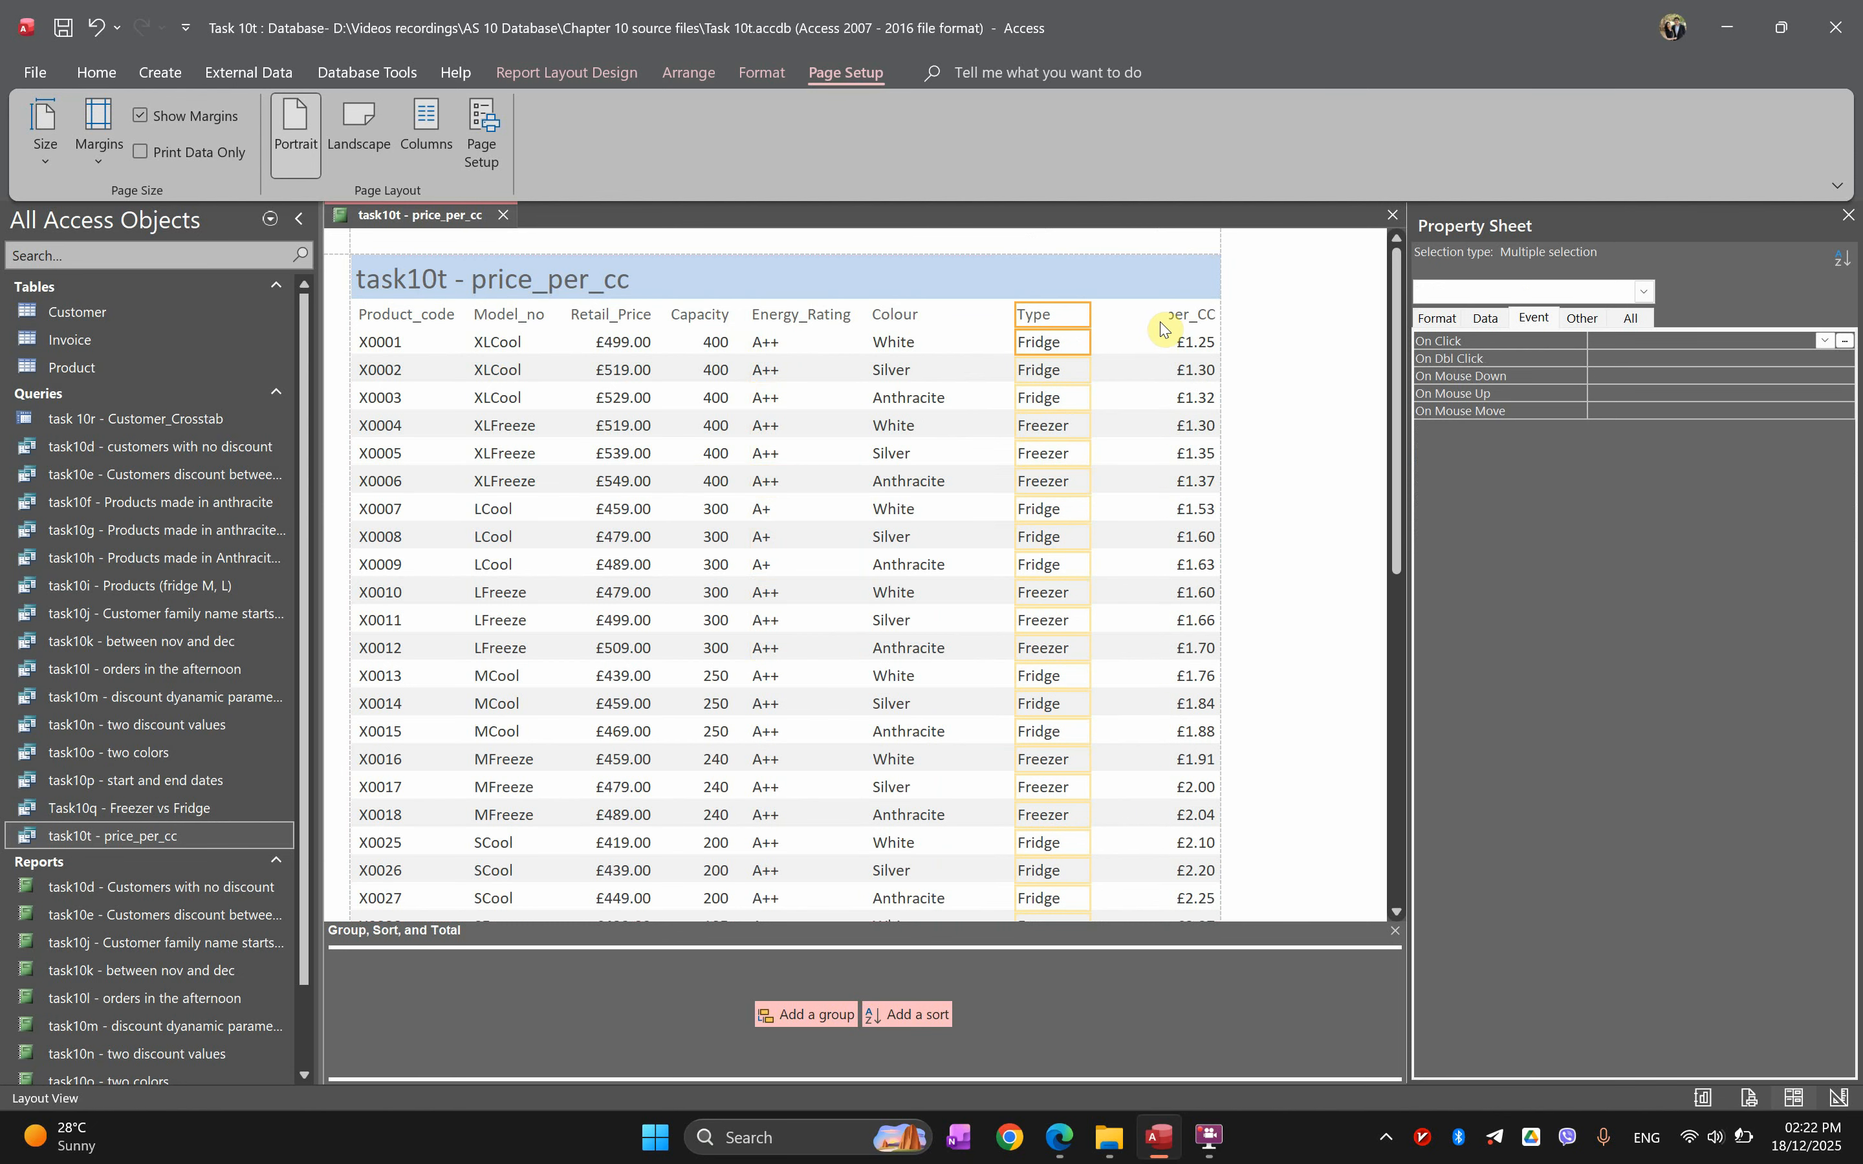
Widen the Price_per_CC heading and data leftwards to fit the full heading.
click(1185, 317)
shift+click(1190, 346)
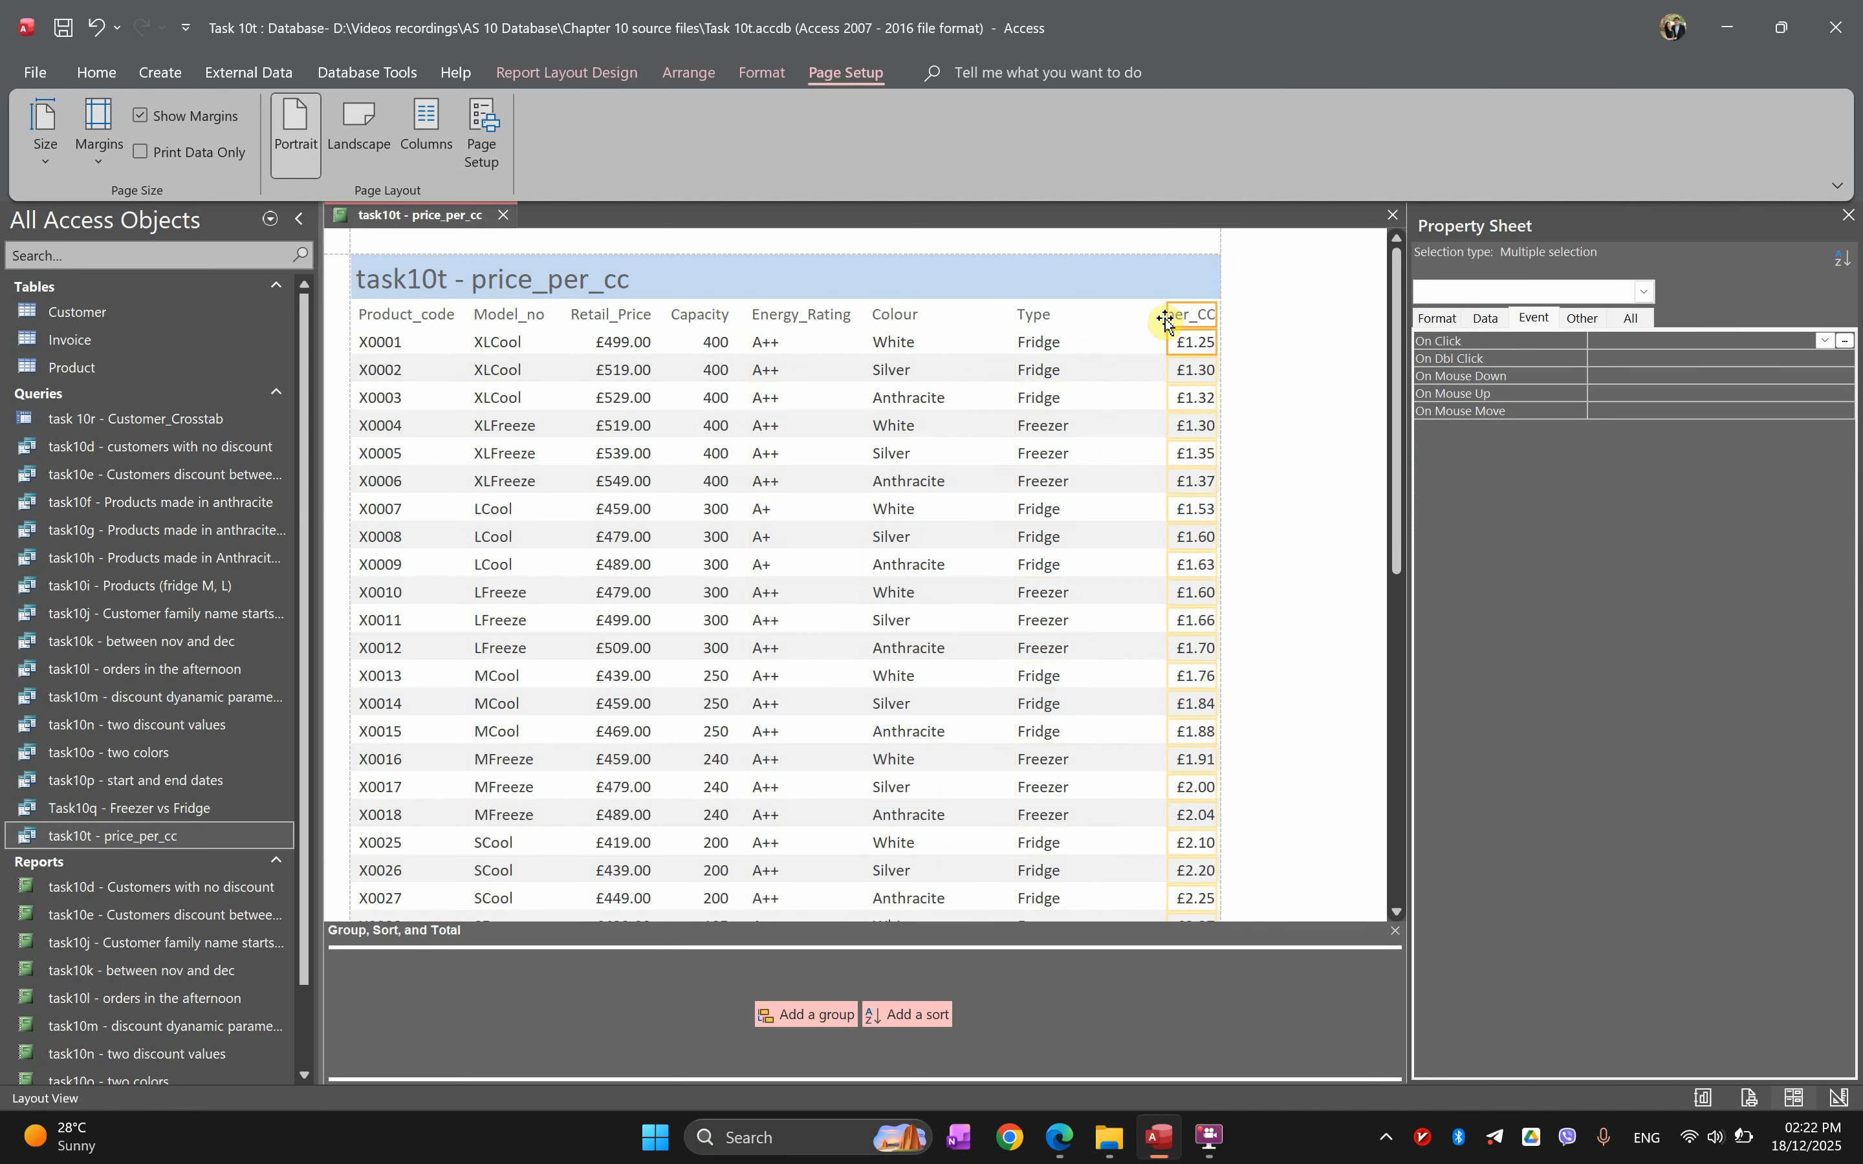
drag(1169, 317, 1111, 319)
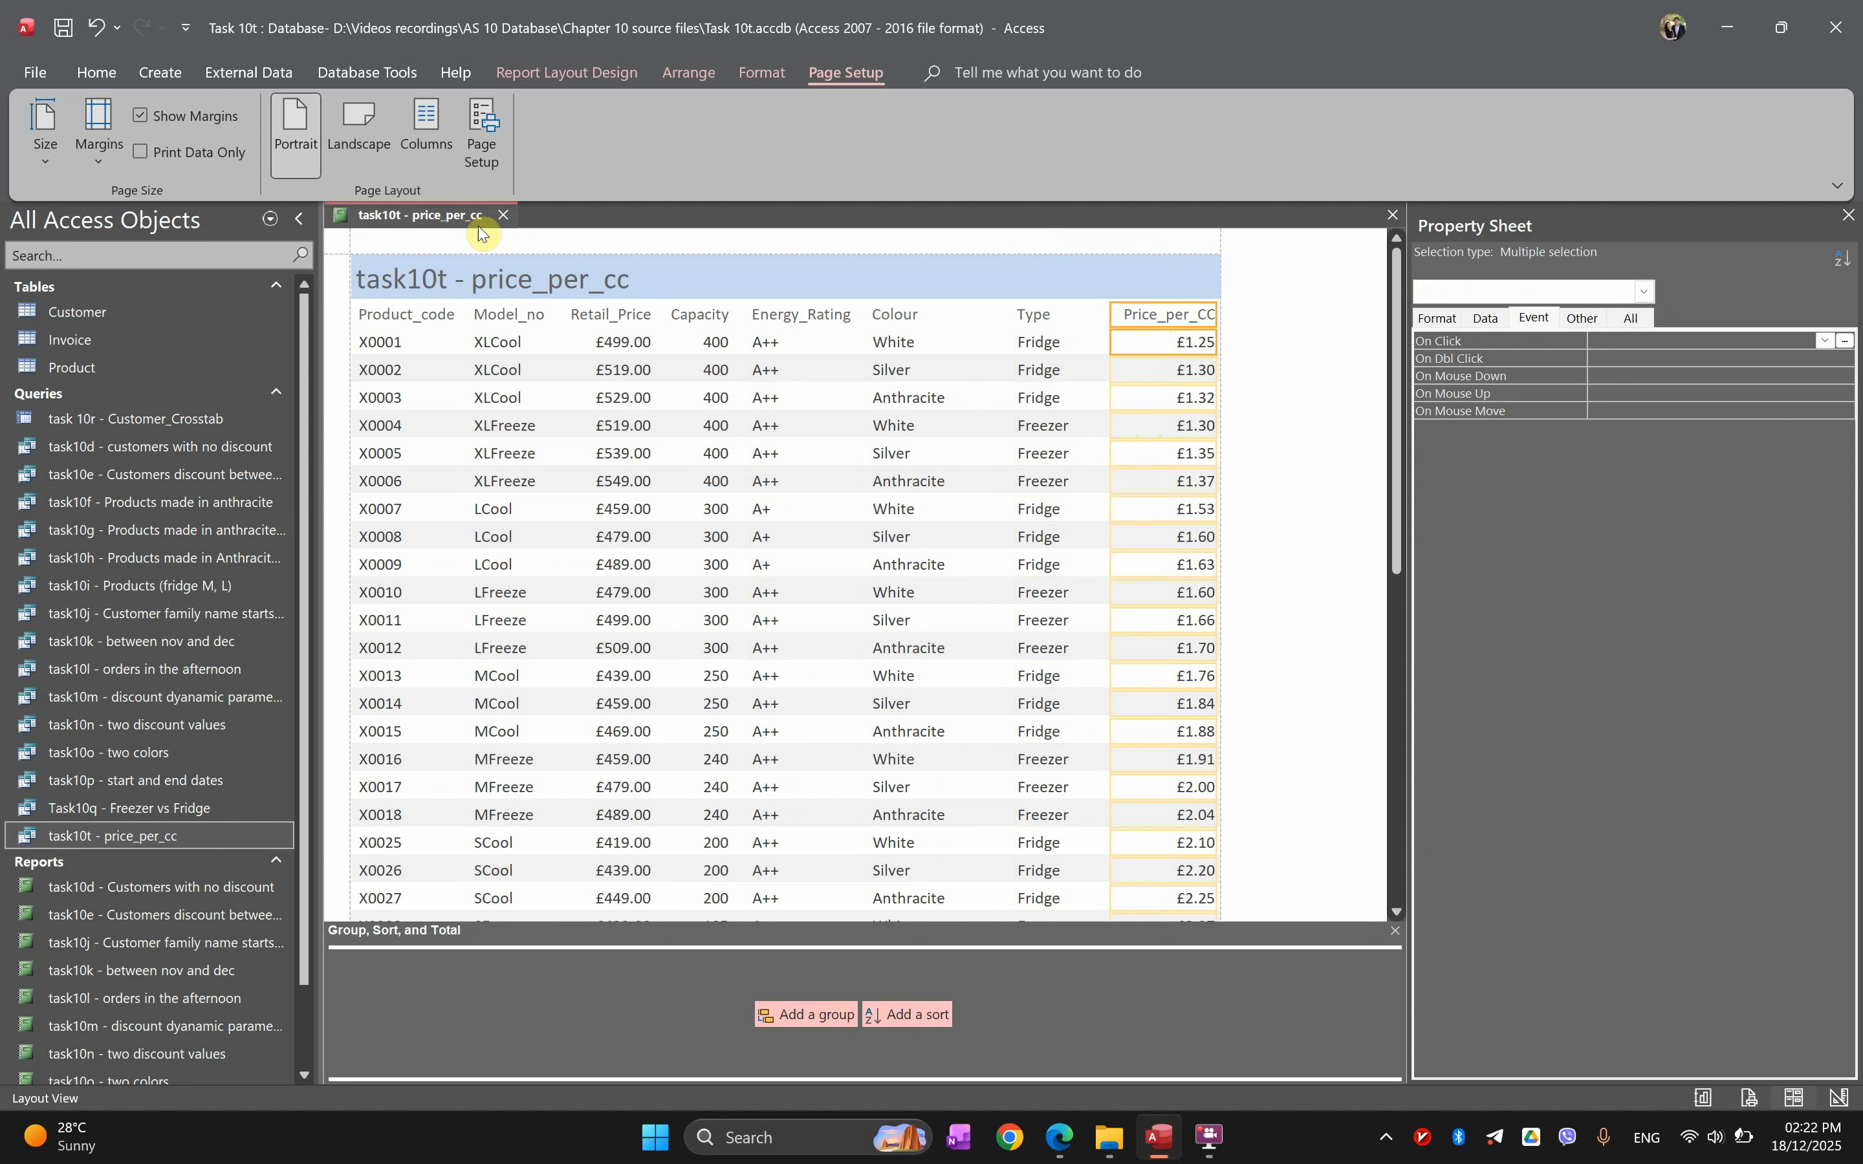
right_click(368, 223)
key(Escape)
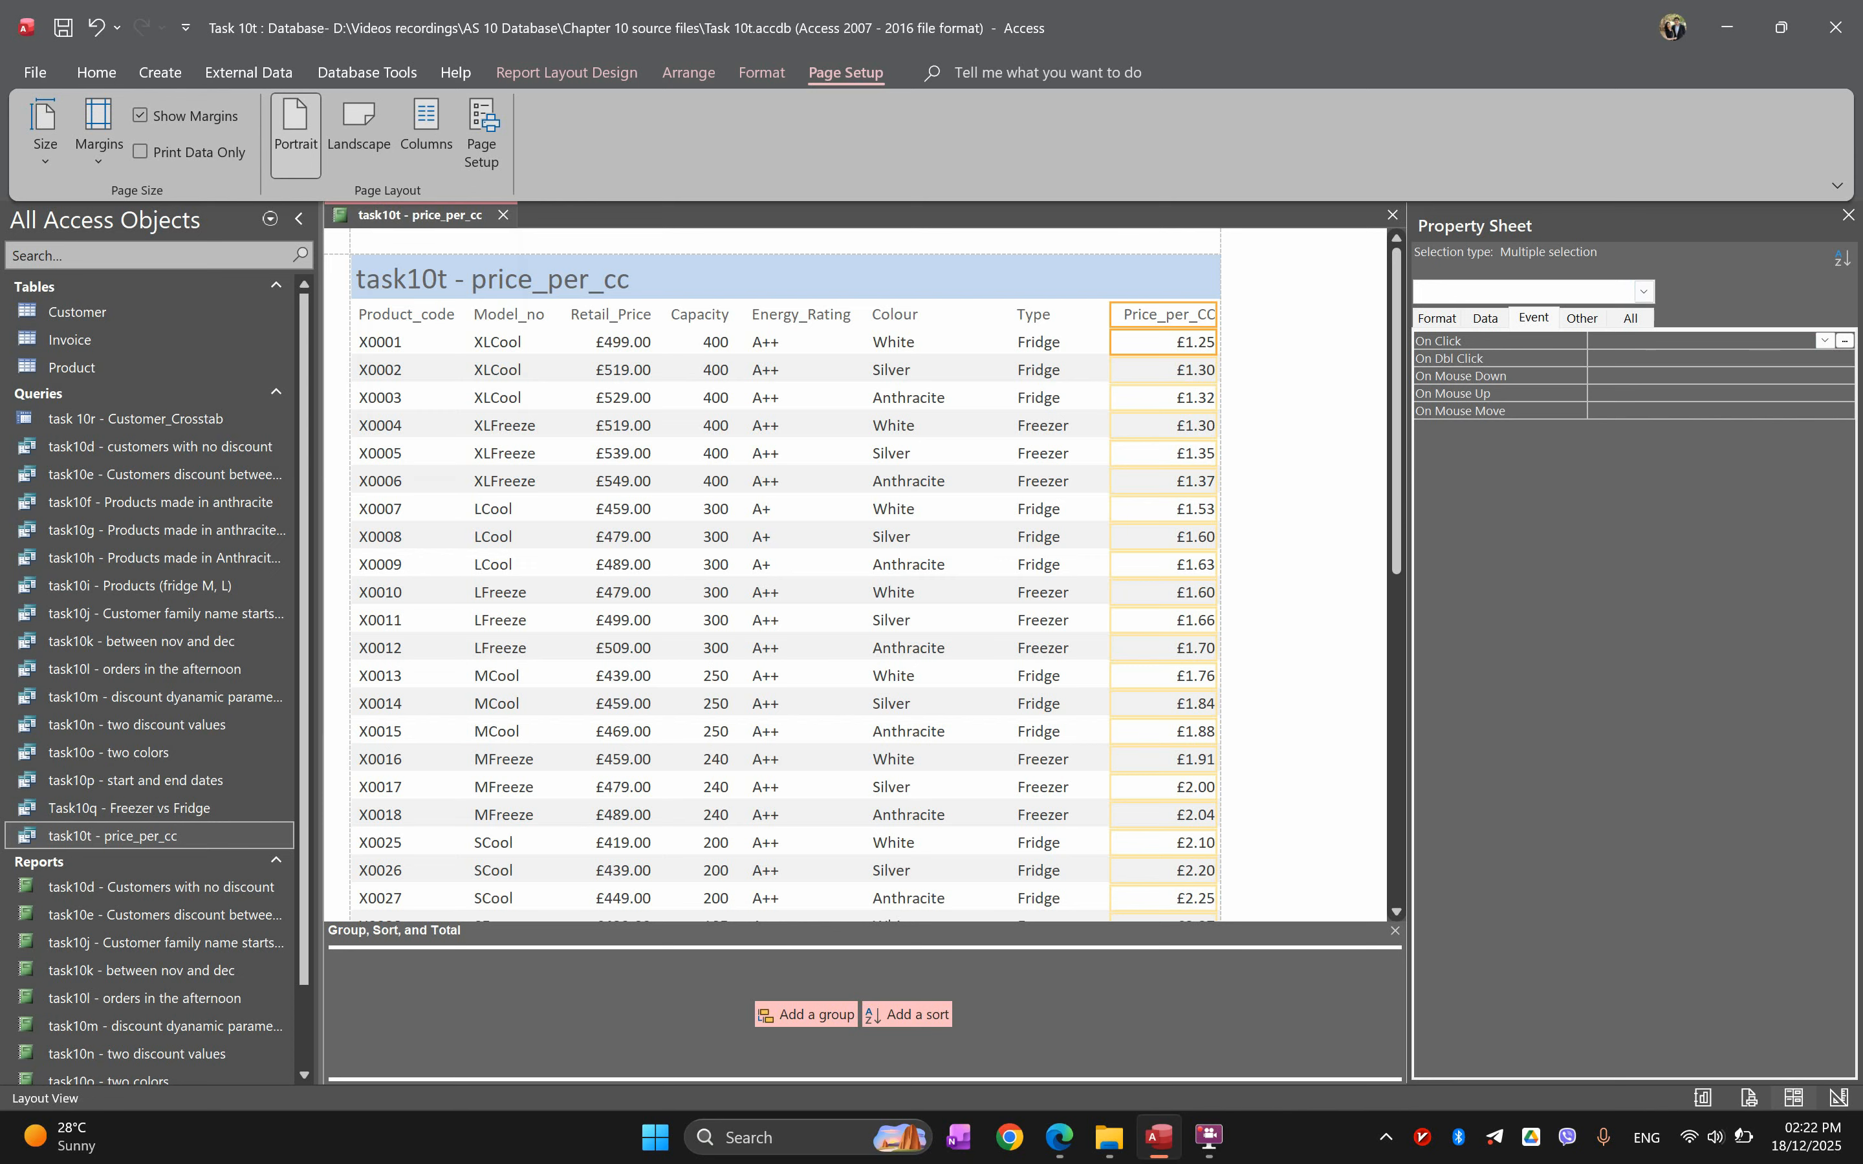